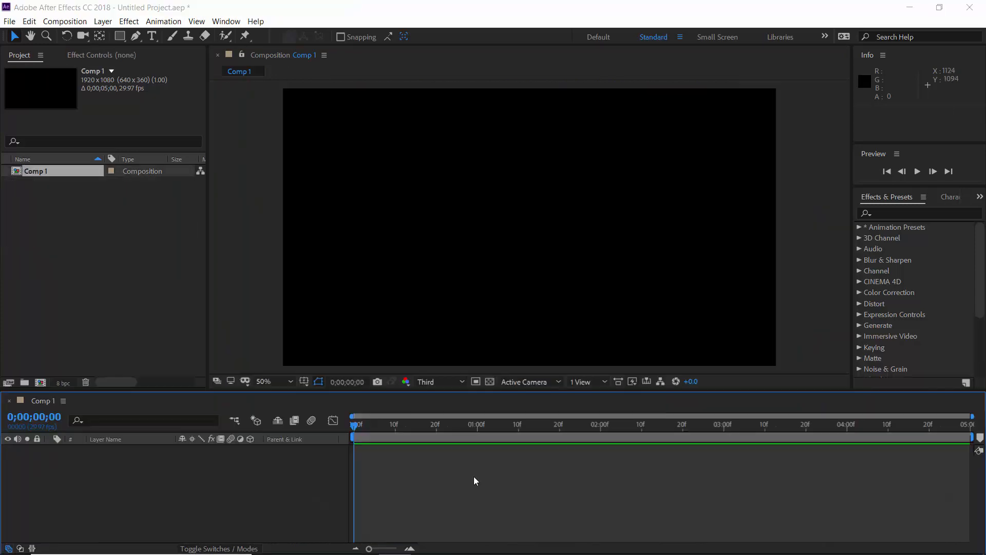
- Add a new full-frame 1920 x 1080 blue solid layer to Comp 1
left_click(103, 22)
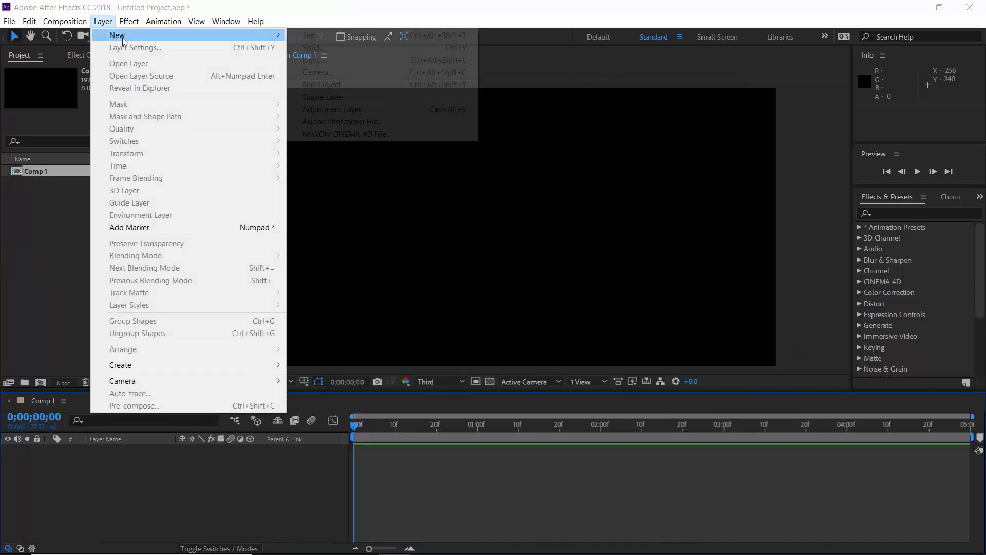
mouse_move(117, 35)
left_click(318, 46)
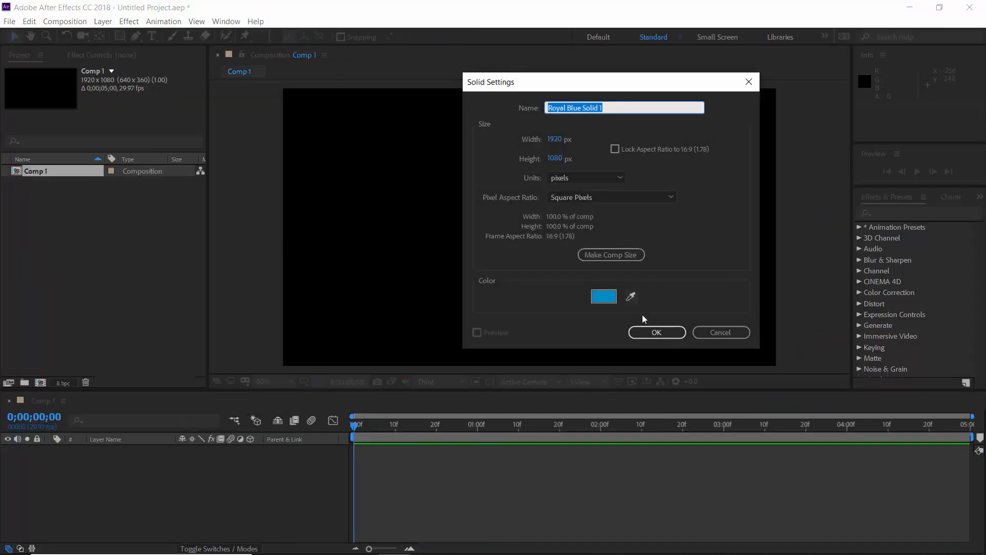
left_click(653, 334)
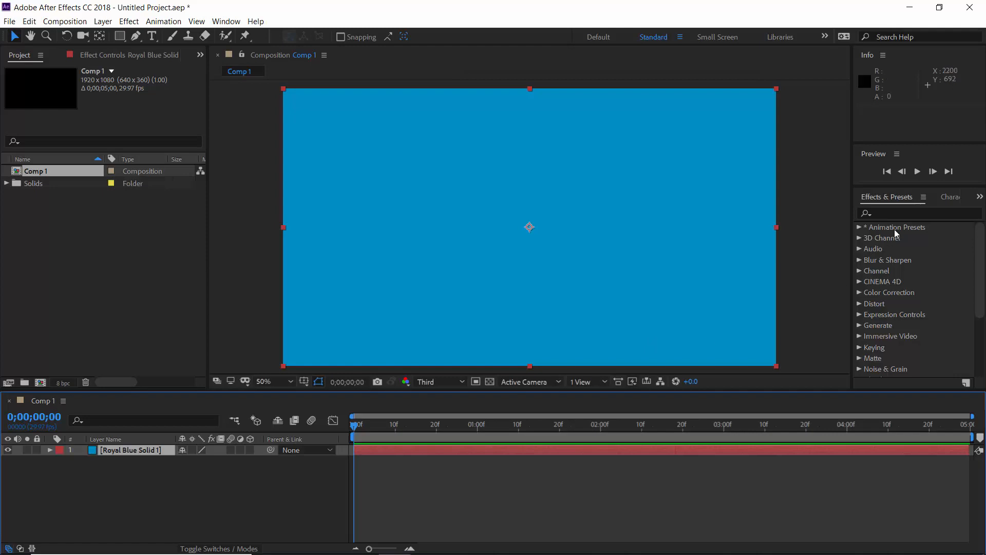
- Apply the Fractal Noise effect to the solid and set its noise type to Spline
left_click(896, 211)
type("fracta")
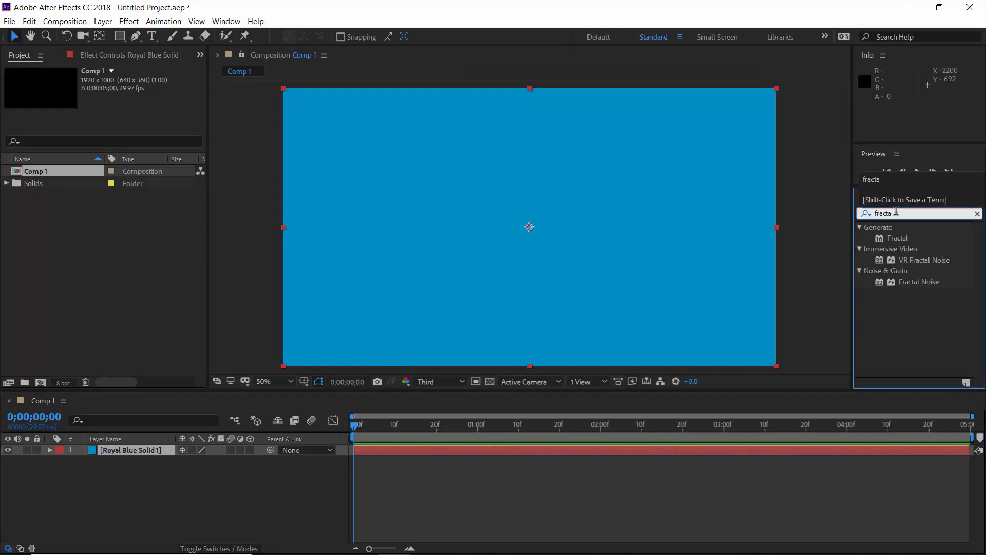
double_click(920, 282)
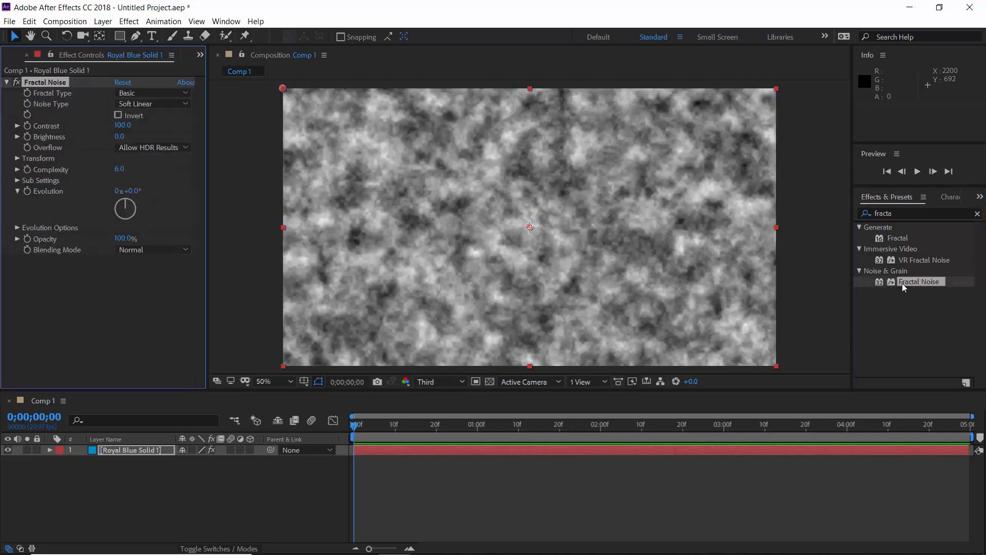
left_click(165, 103)
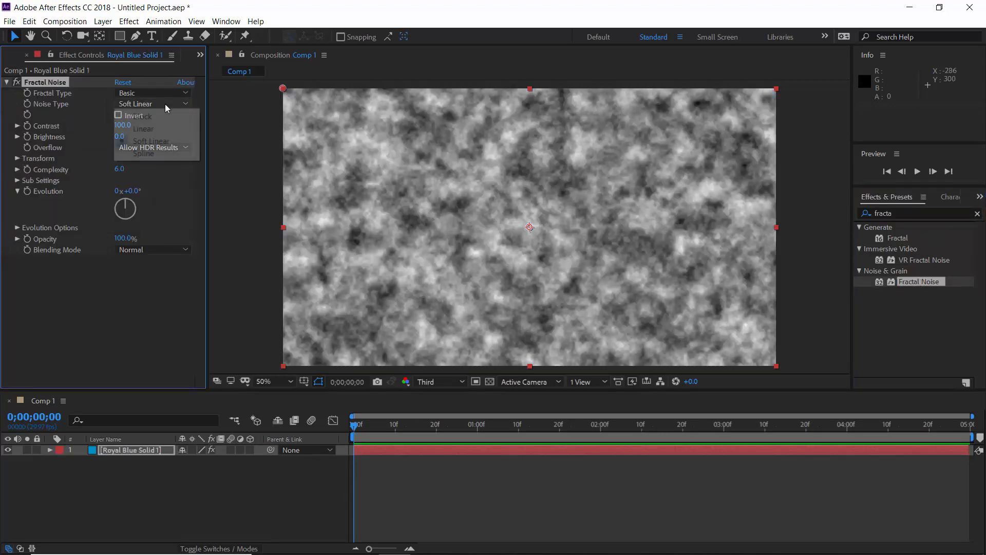
left_click(165, 153)
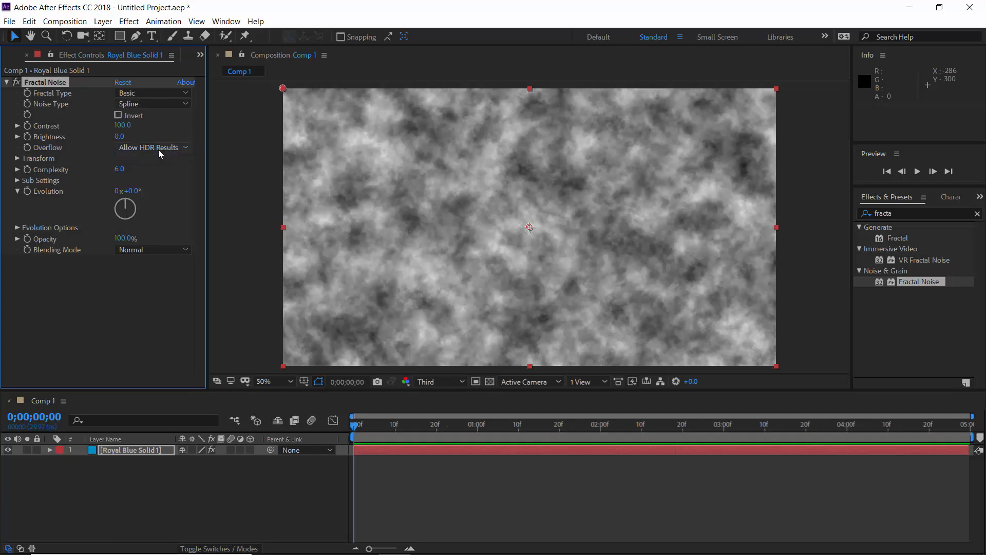
- Set the Fractal Noise contrast to 250, brightness to -10 and complexity to 1.2
left_click(124, 129)
type("250")
key("Tab")
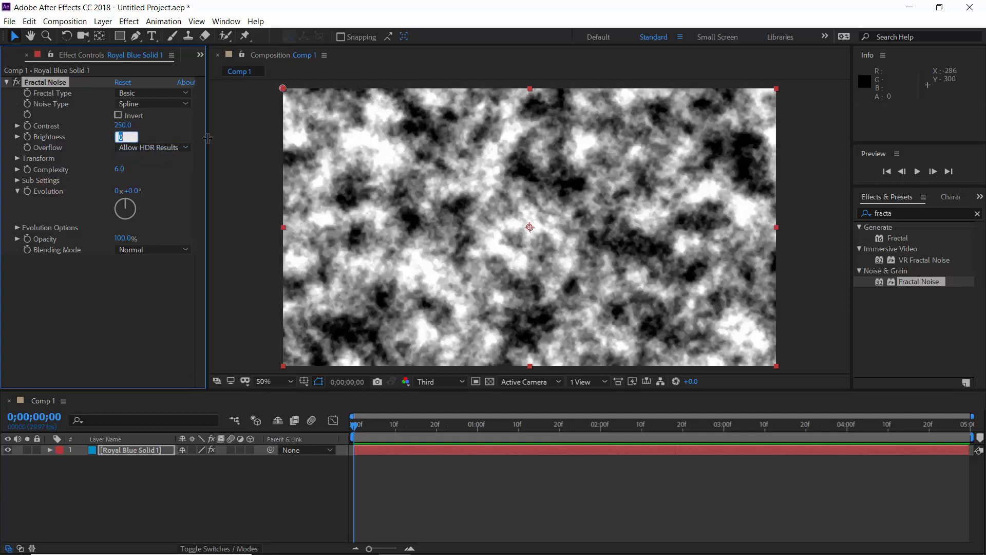
type("-10")
key("Return")
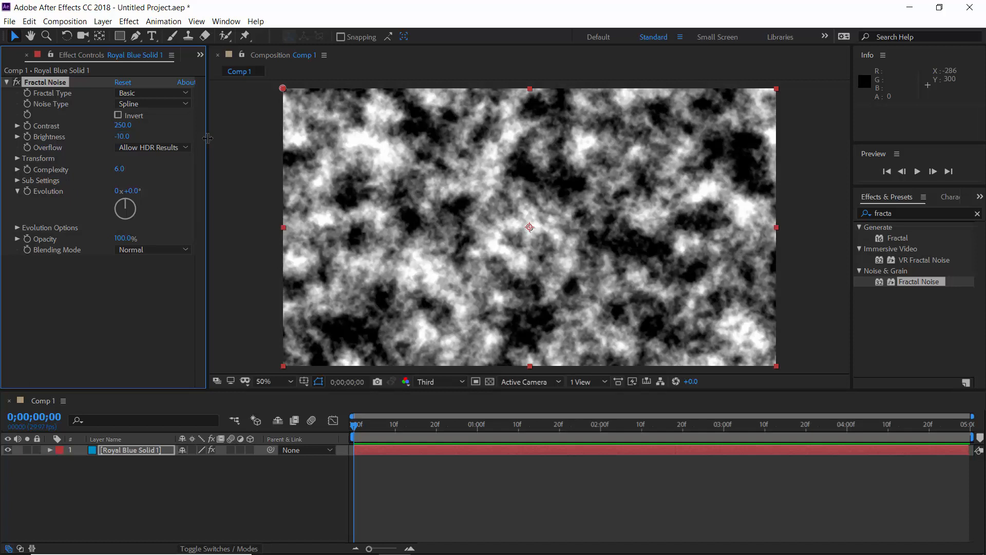
left_click(118, 171)
type("1.2")
key("Return")
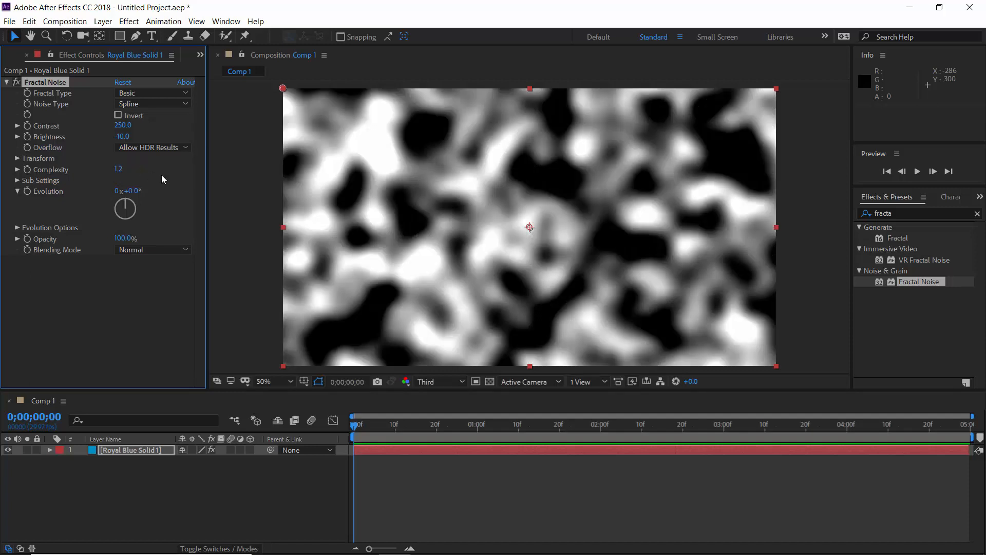
- Apply the Posterize effect to the solid and set its level to 6
left_click(874, 213)
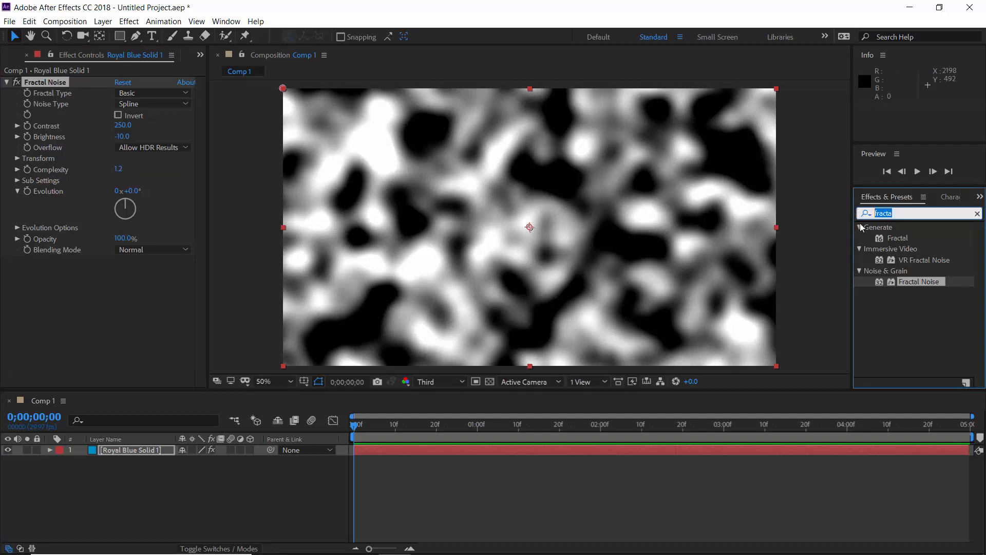
type("p")
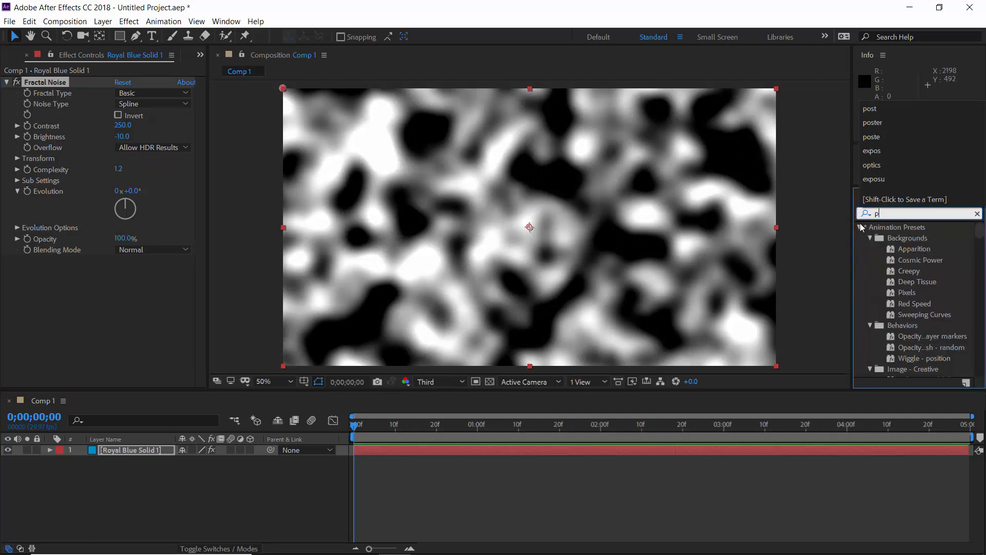
type("oste")
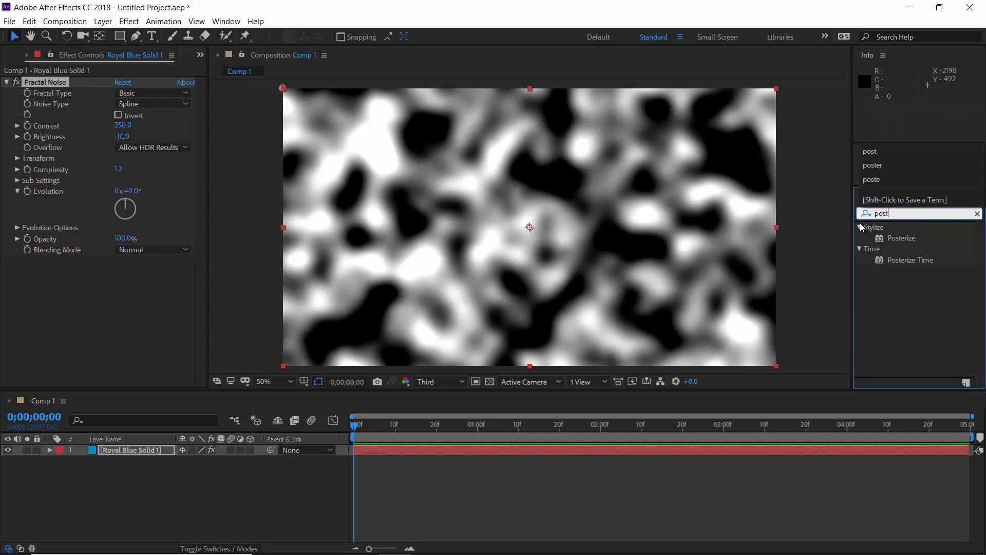
double_click(912, 238)
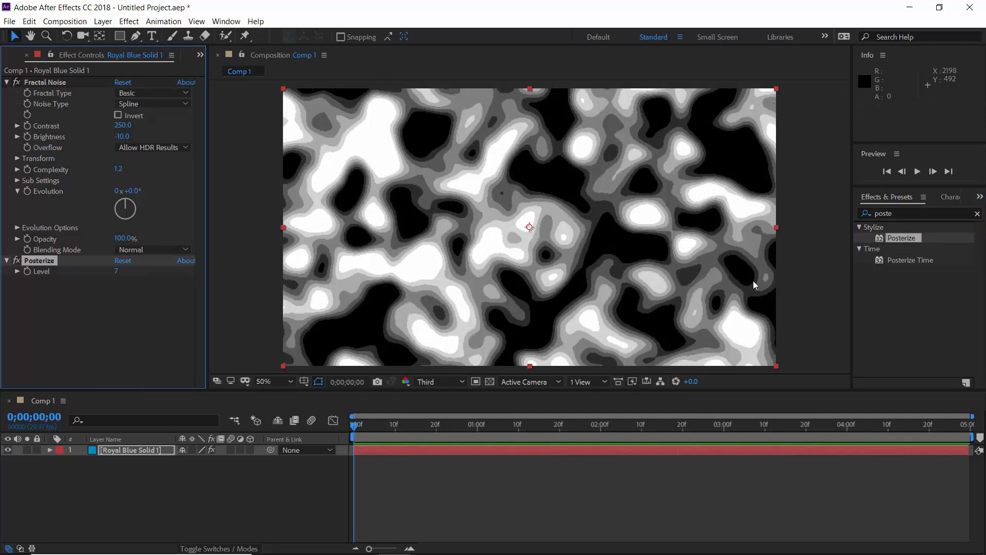
left_click(118, 272)
type("6")
key("Return")
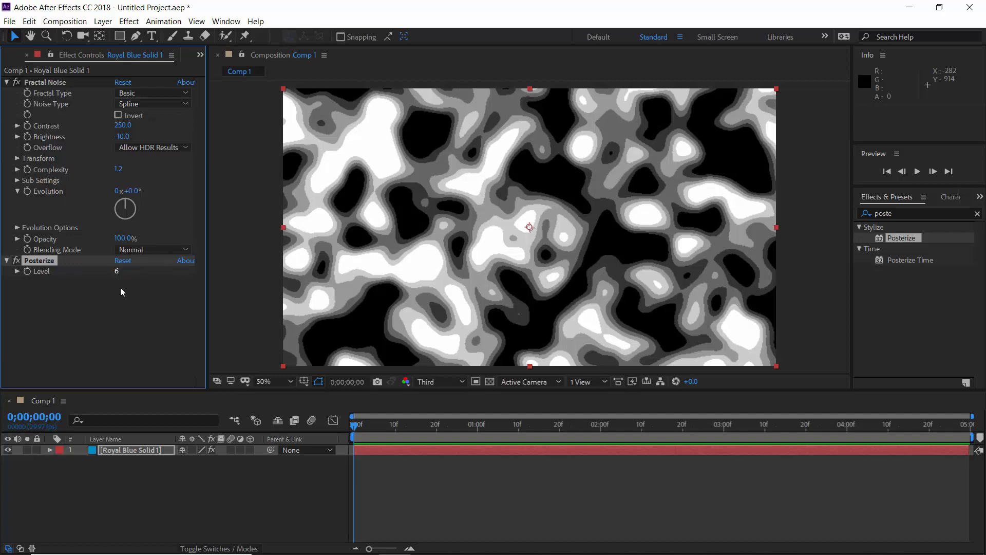
- Pre-compose the solid layer as "map", moving all attributes into the new composition
left_click(128, 449)
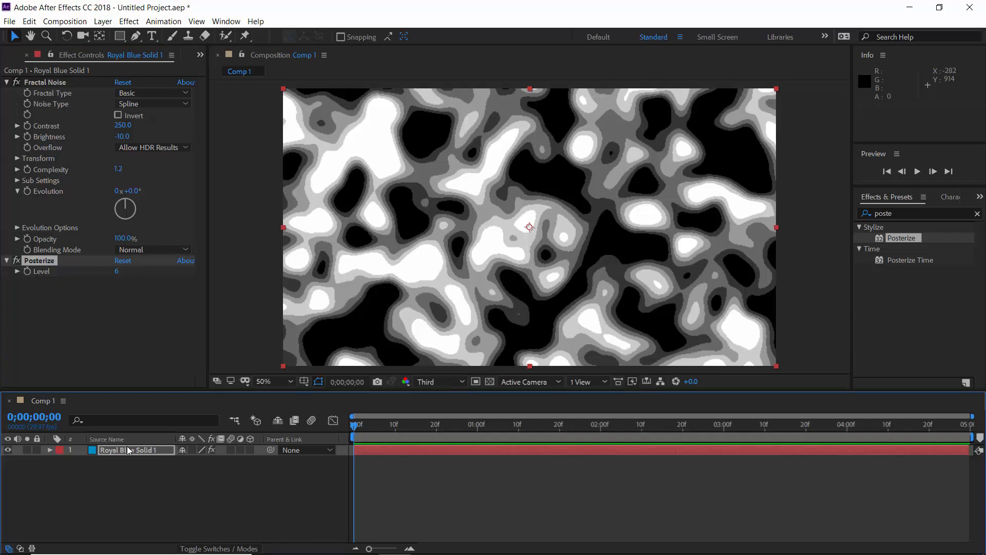
right_click(133, 449)
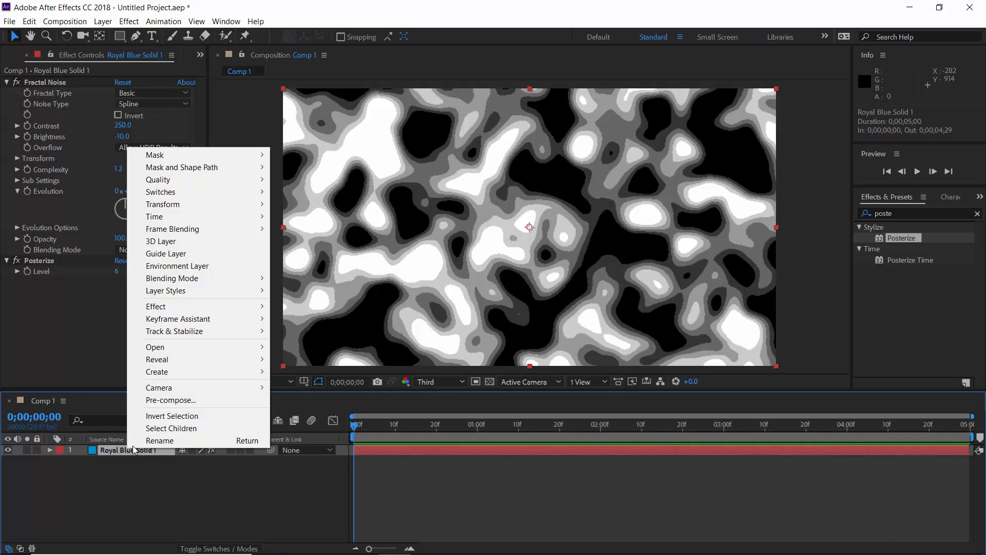
left_click(170, 399)
type("map")
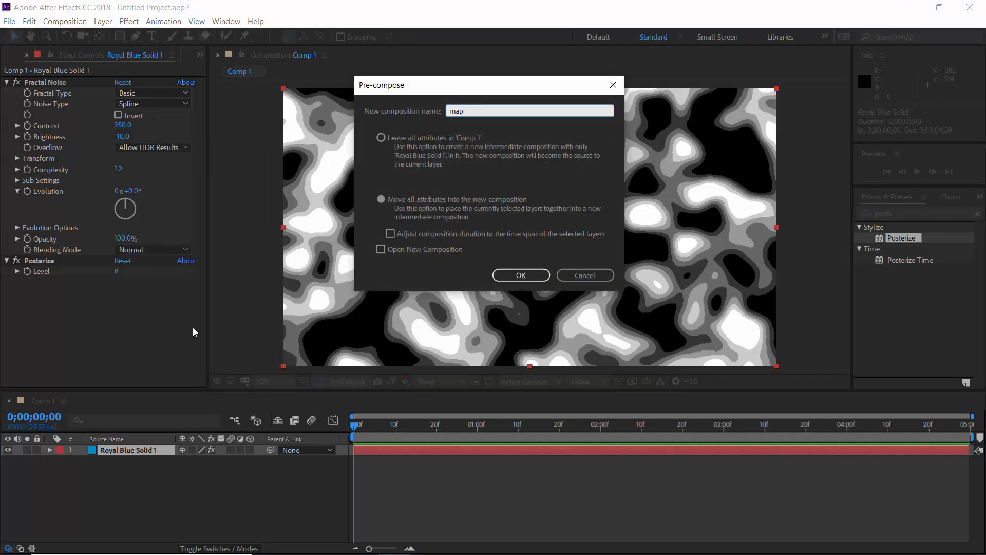
left_click(507, 275)
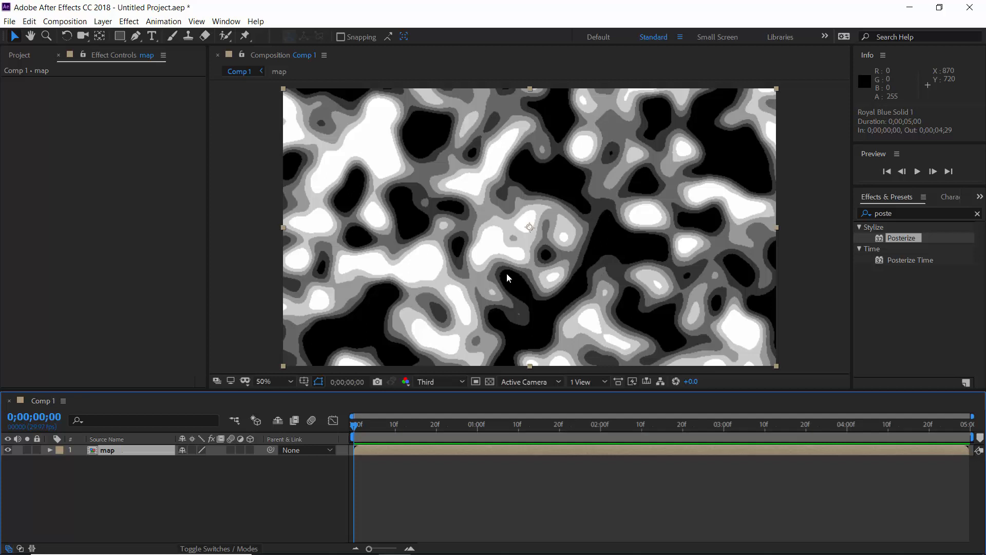
- Apply the Gradient Wipe transition effect to the map layer
left_click(876, 214)
type("grad")
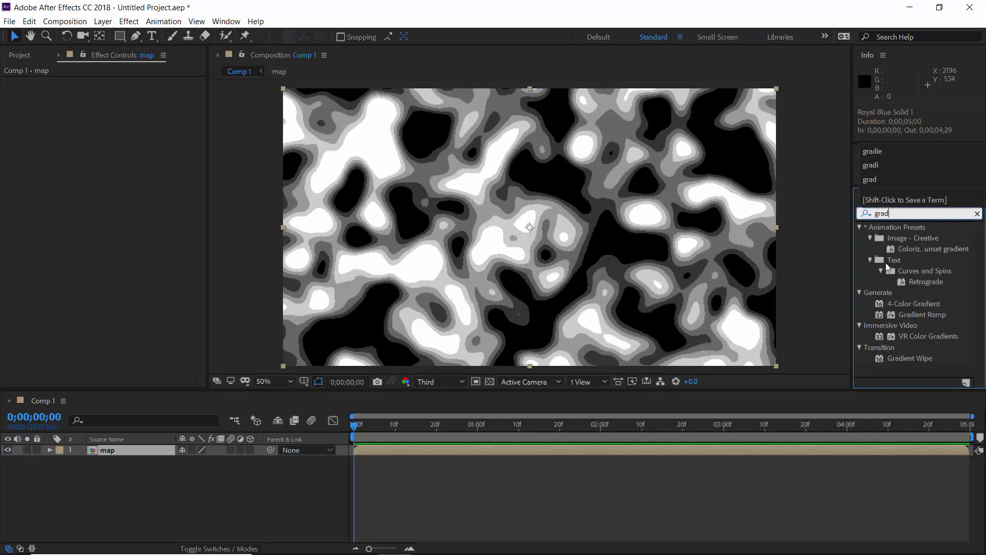
double_click(911, 358)
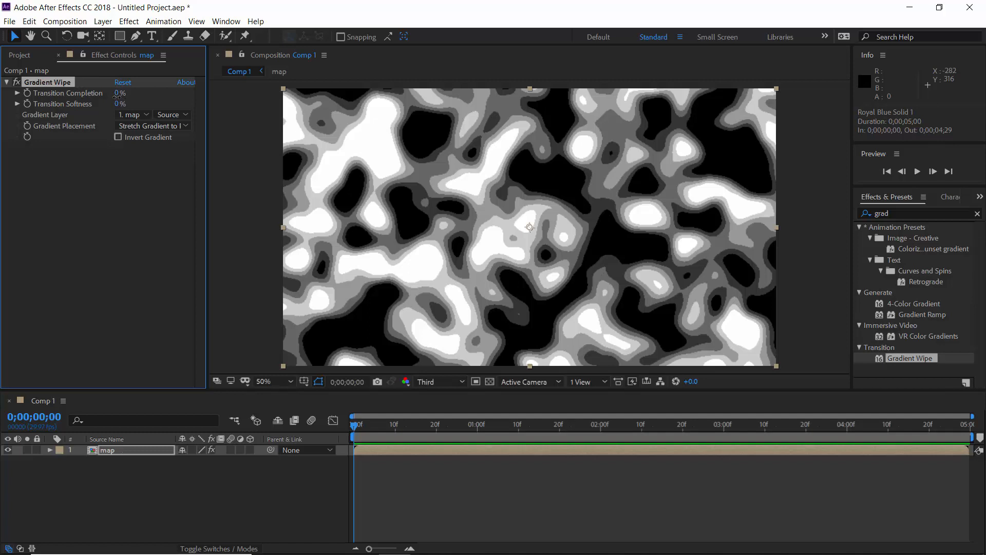
mouse_move(117, 94)
left_mouse_down()
mouse_move(184, 93)
mouse_move(103, 93)
left_mouse_up()
- Duplicate the map layer four times to make a stack of five
left_click(161, 451)
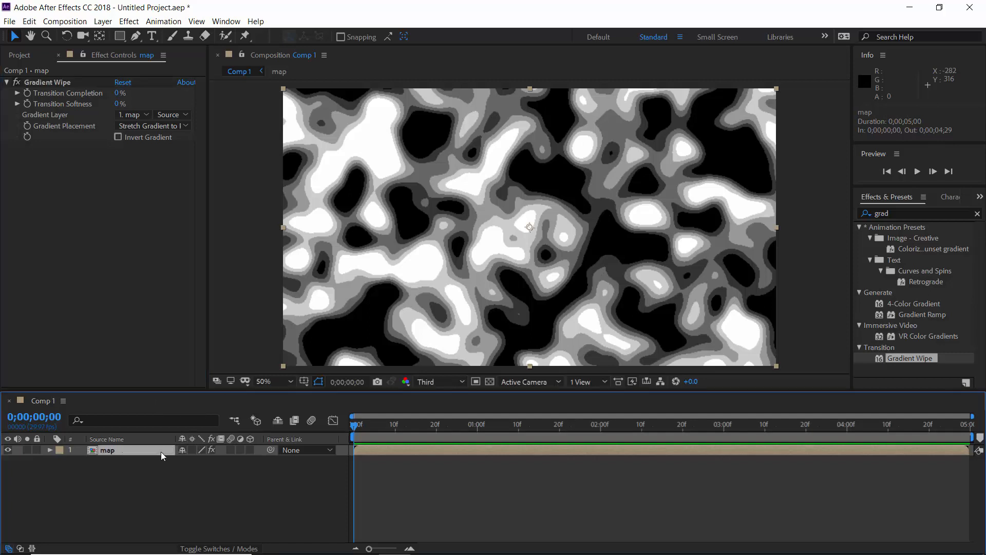
key("ctrl+d")
key("ctrl+d")
key("ctrl+d")
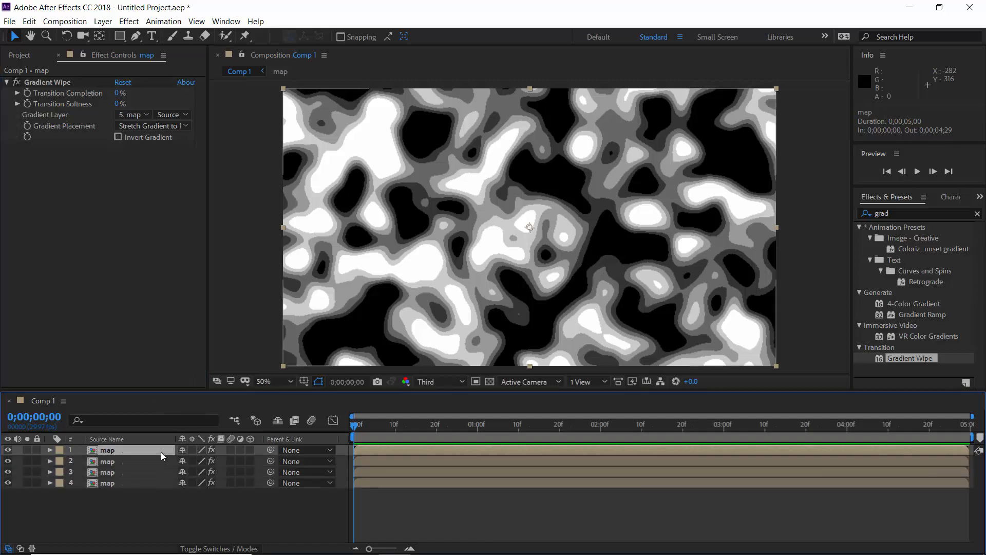
key("ctrl+d")
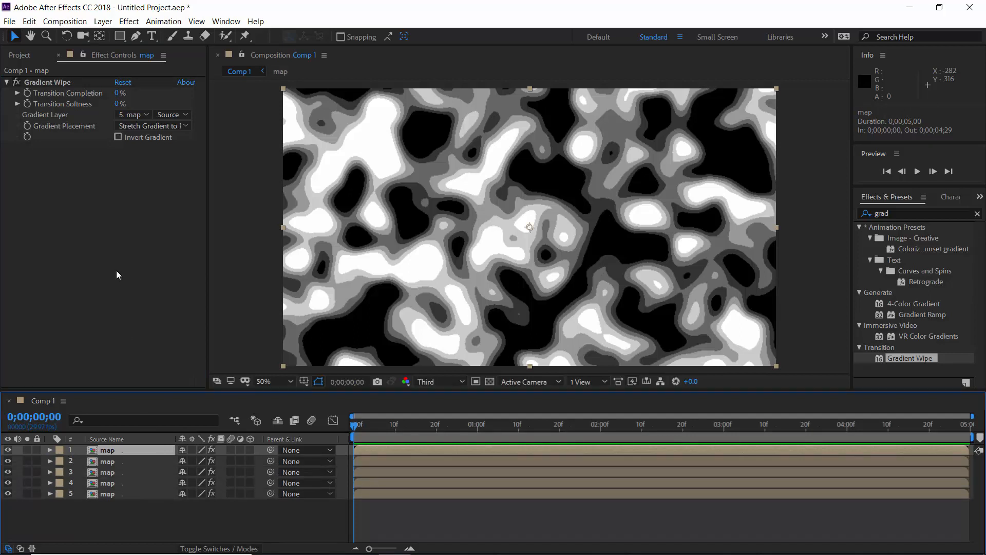
- Set the Gradient Wipe transition completion to 95% on map layer 1 and 75% on map layer 2
left_click(119, 93)
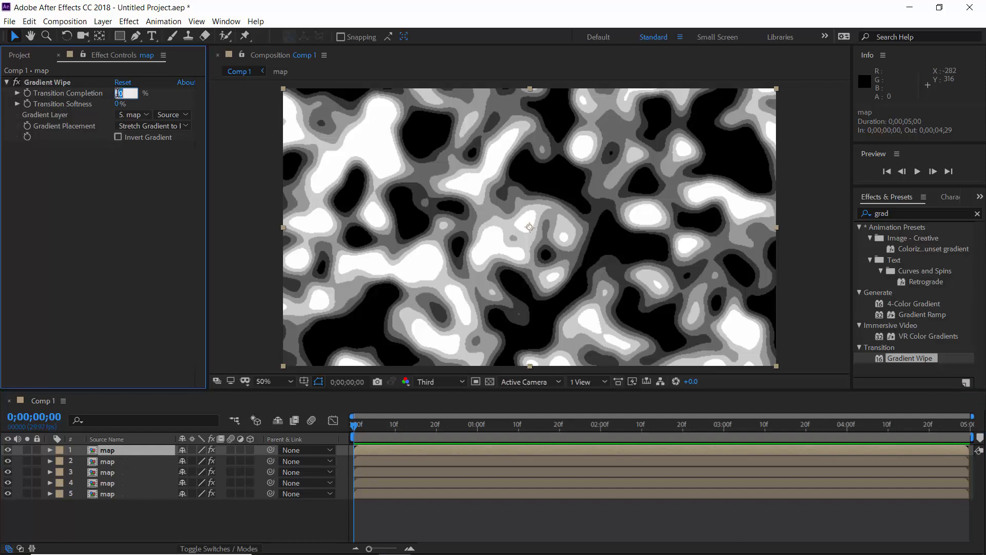
type("95")
key("Return")
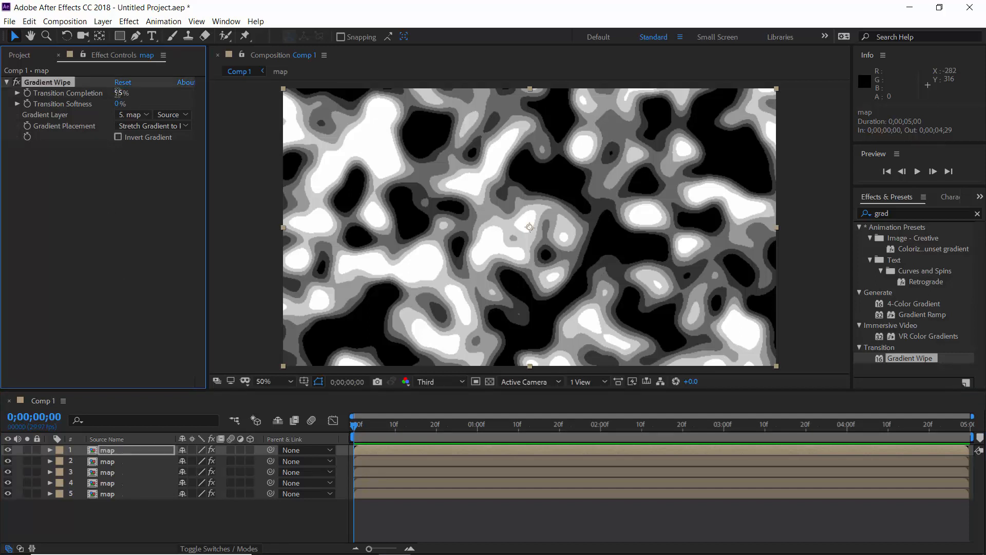
left_click(126, 462)
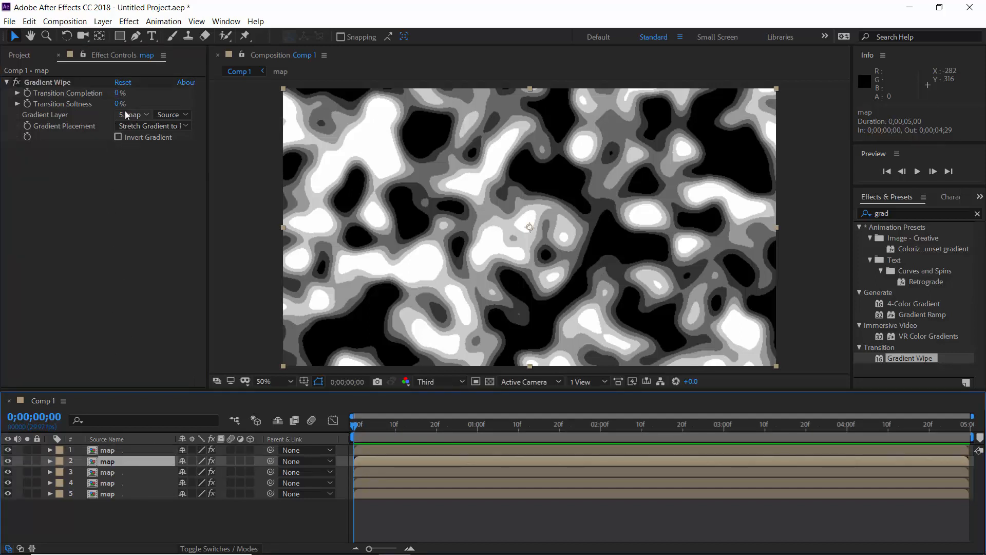
left_click(119, 93)
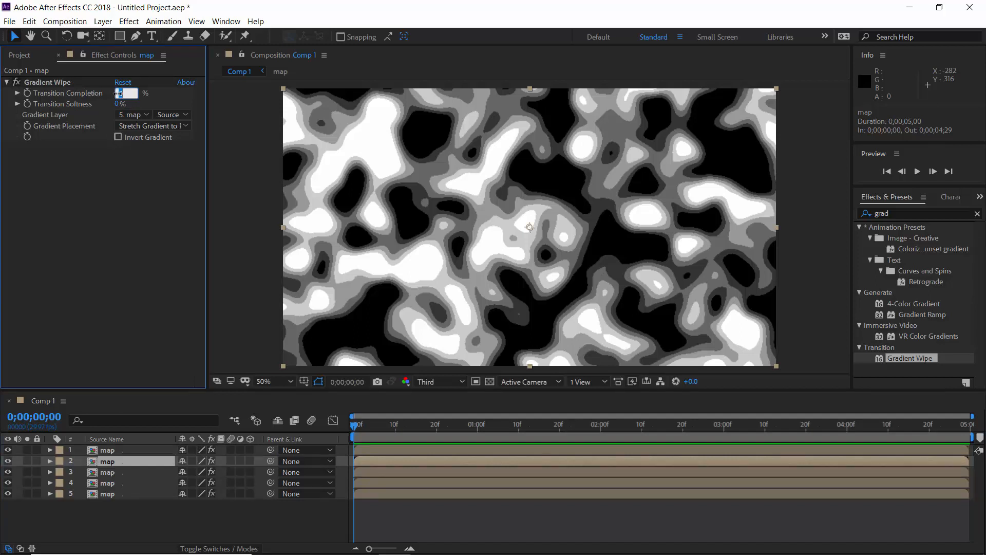
type("75")
key("Return")
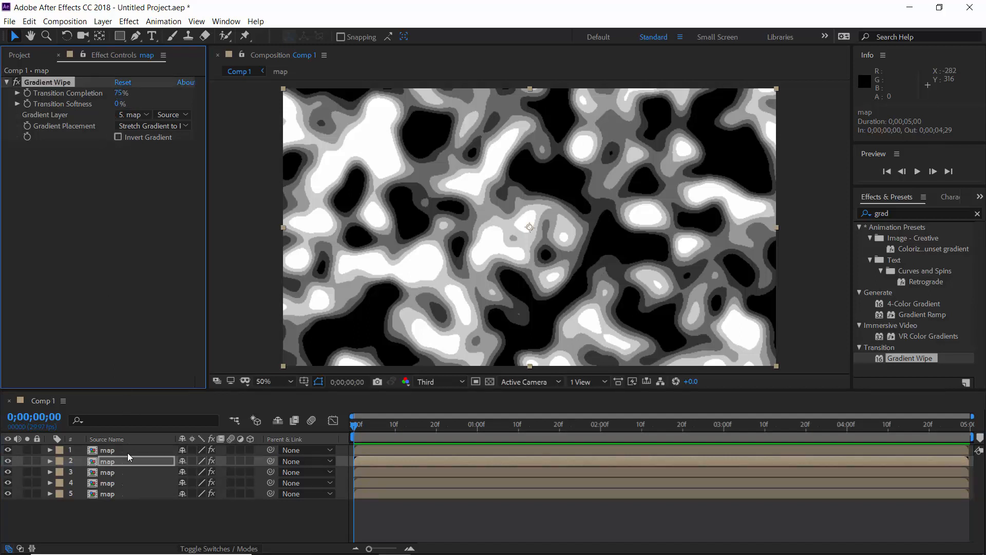
- Set the Gradient Wipe transition completion to 50% on map layer 3 and 25% on map layer 4
left_click(123, 473)
left_click(117, 93)
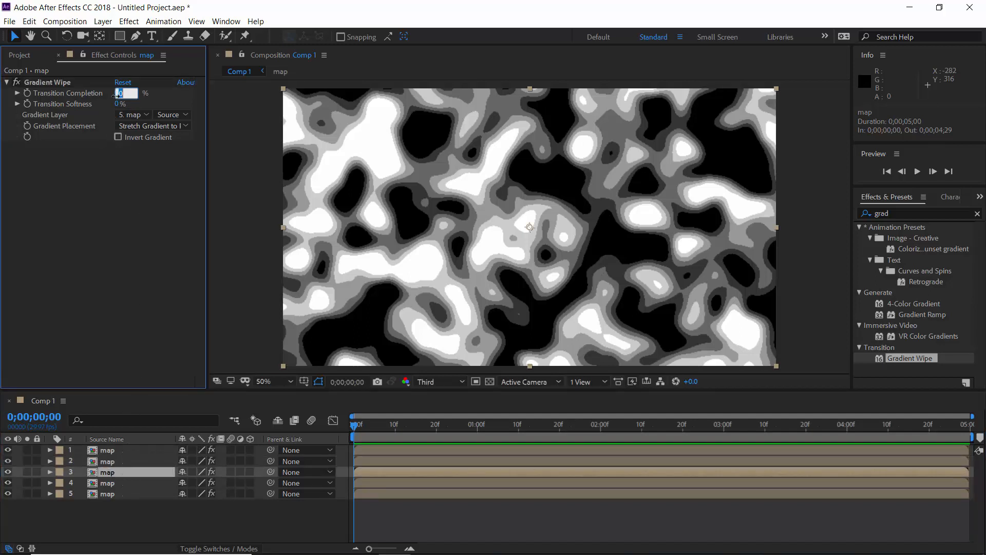
type("50")
key("Return")
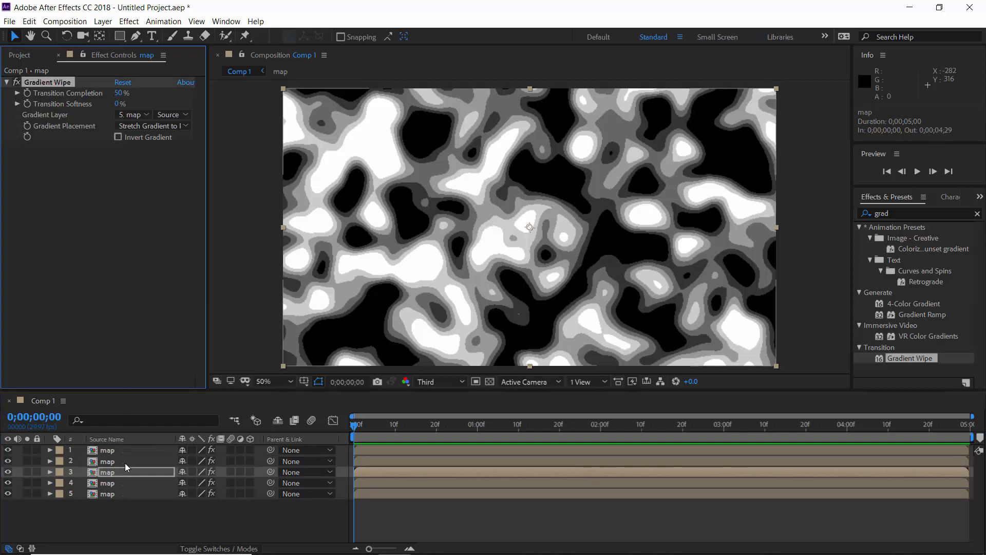
left_click(123, 483)
left_click(118, 93)
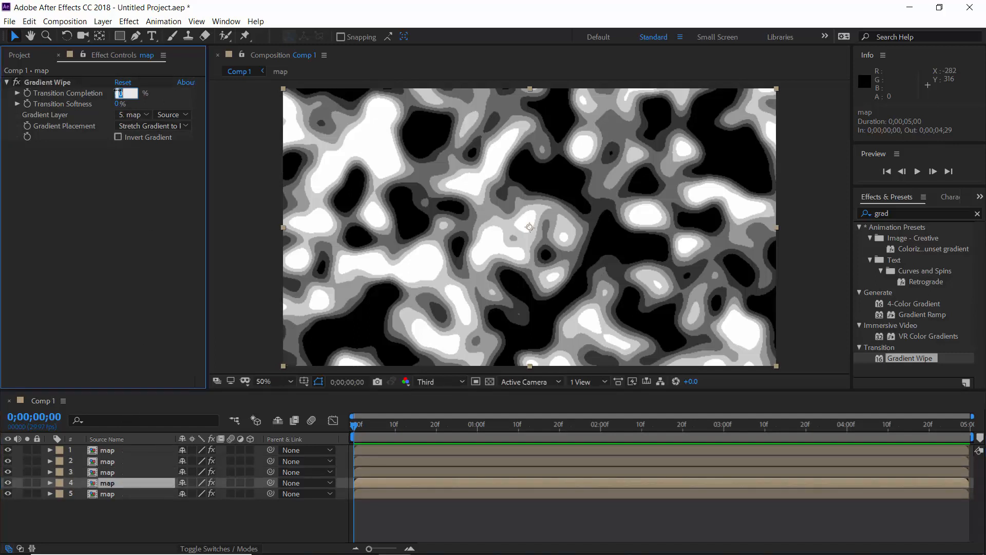
type("25")
key("Return")
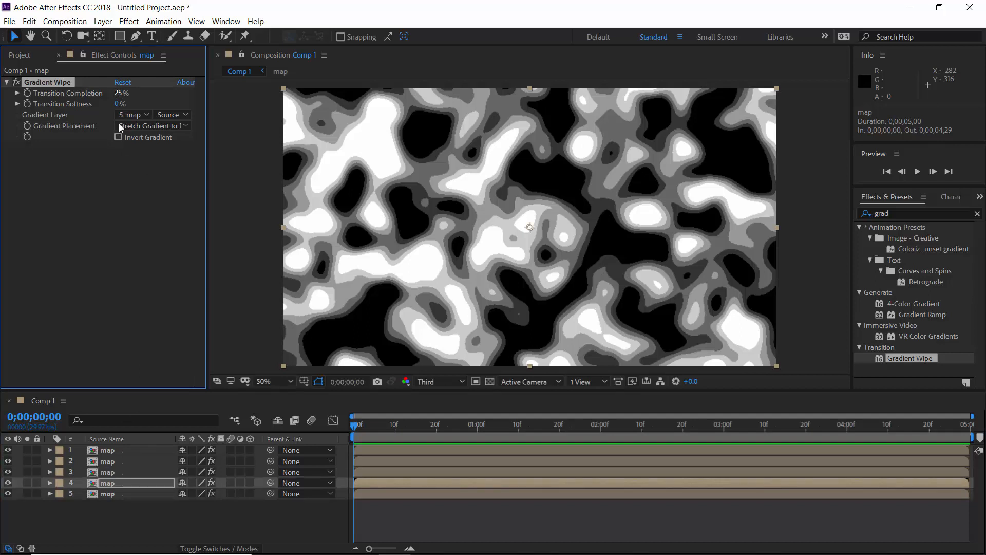
- Set the Gradient Wipe transition completion to 9% on map layer 5
left_click(105, 493)
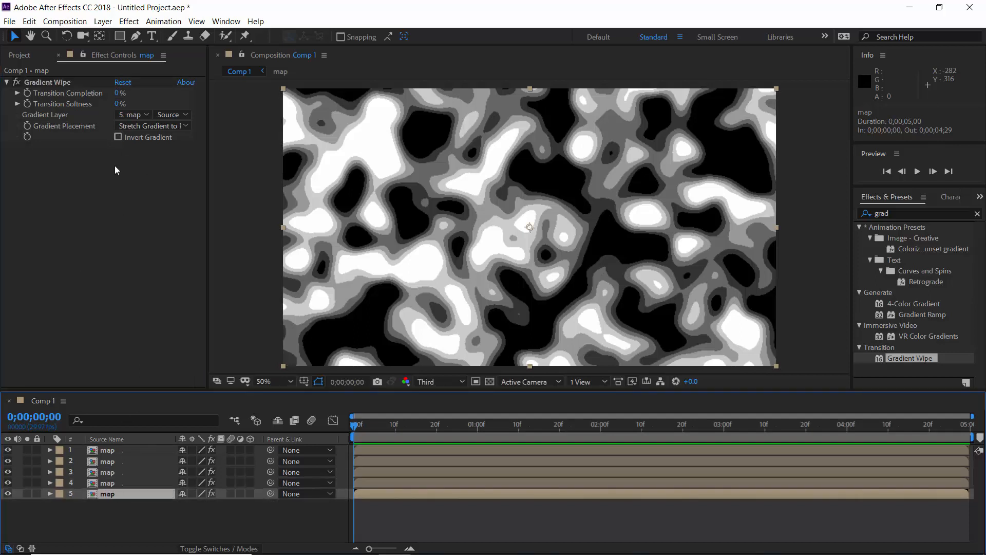
left_click(118, 93)
type("9")
key("Return")
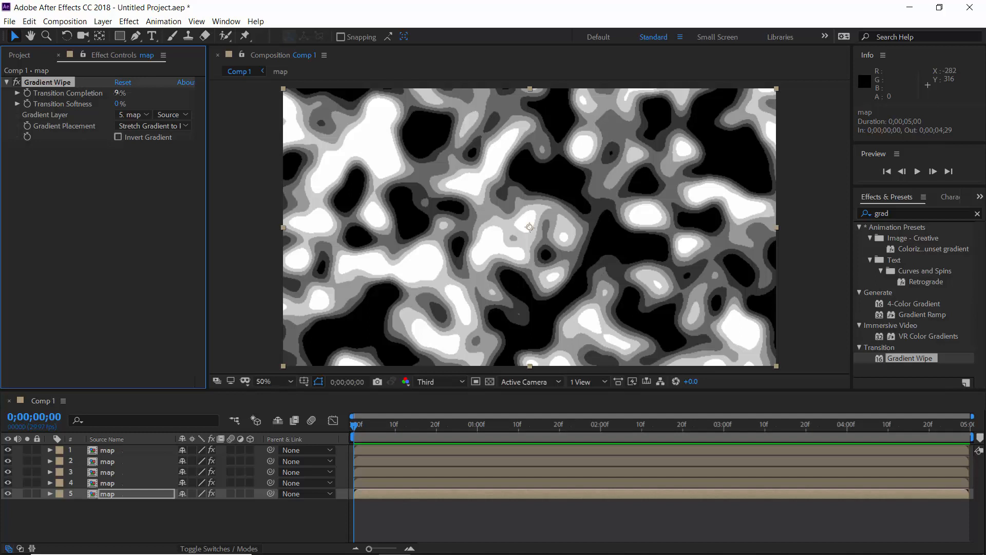
- Solo map layers 1 to 5 cumulatively to examine how the levels stack, and turn all the solos back off
left_click(27, 450)
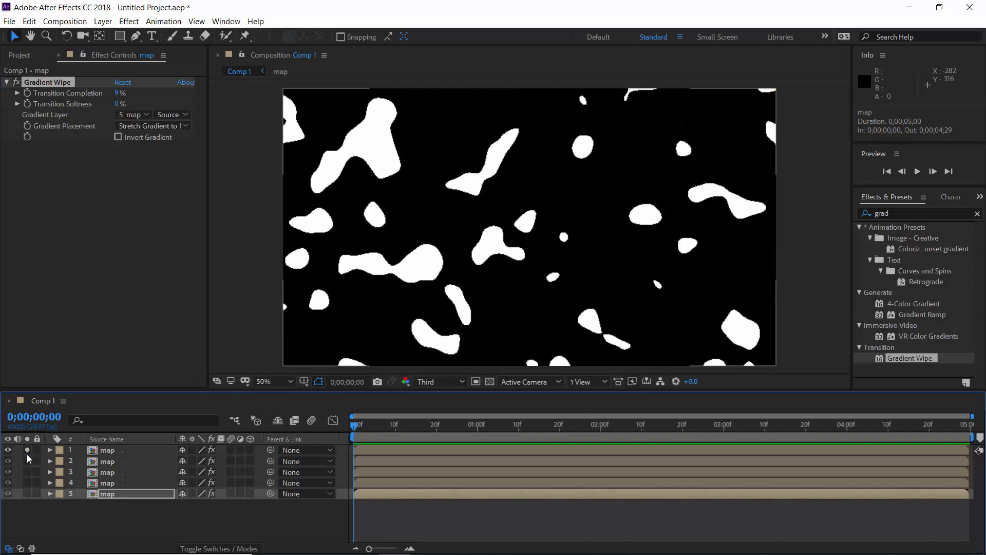
left_click(27, 460)
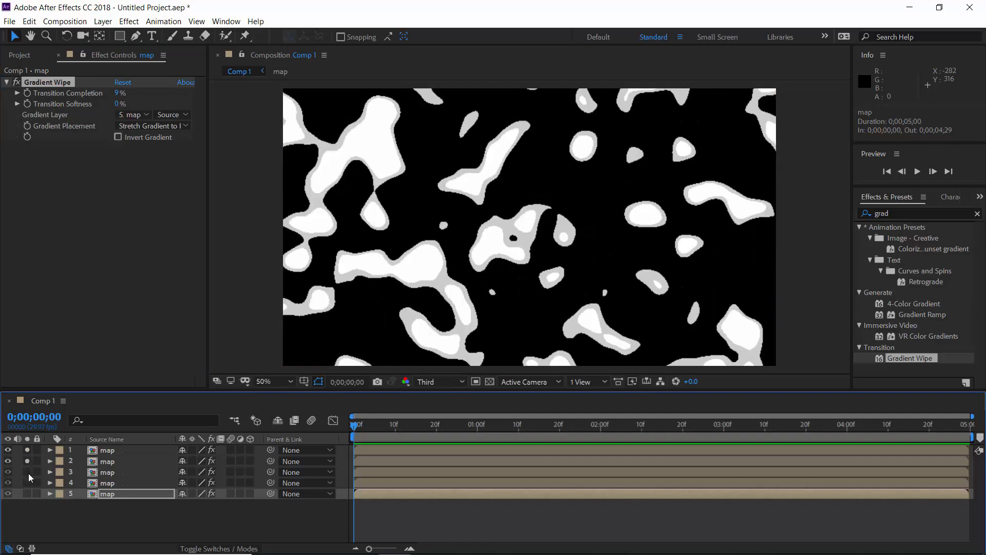
left_click(28, 472)
left_click(28, 483)
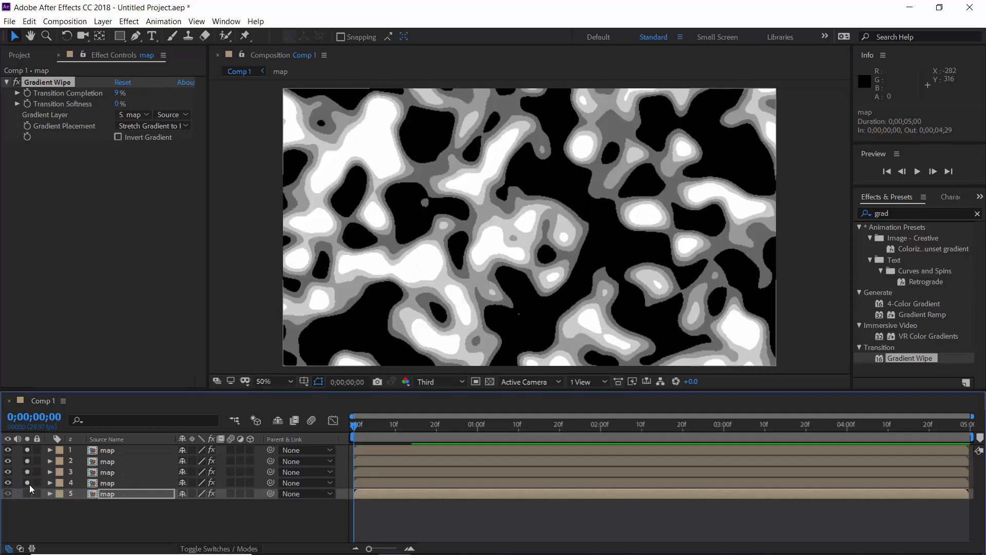
left_click(28, 493)
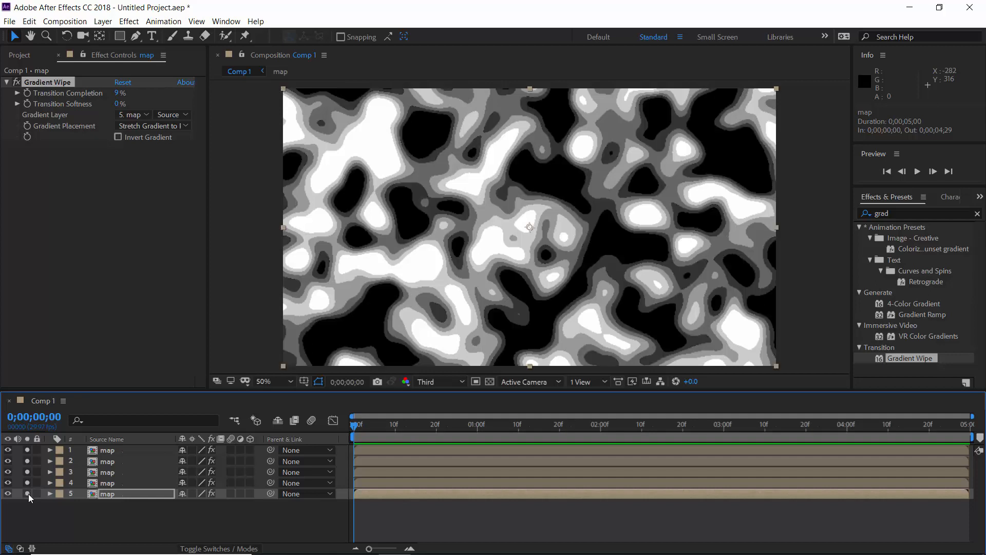
left_click_drag(29, 494, 29, 452)
- Pre-compose map layer 1 as a composition named 1 and map layer 2 as a composition named 2
left_click(108, 452)
right_click(108, 454)
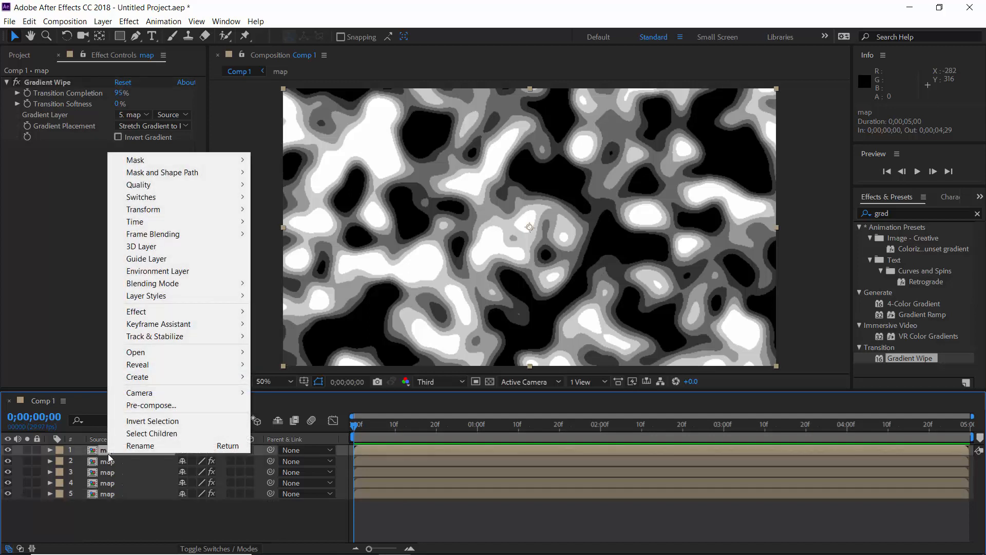
left_click(149, 406)
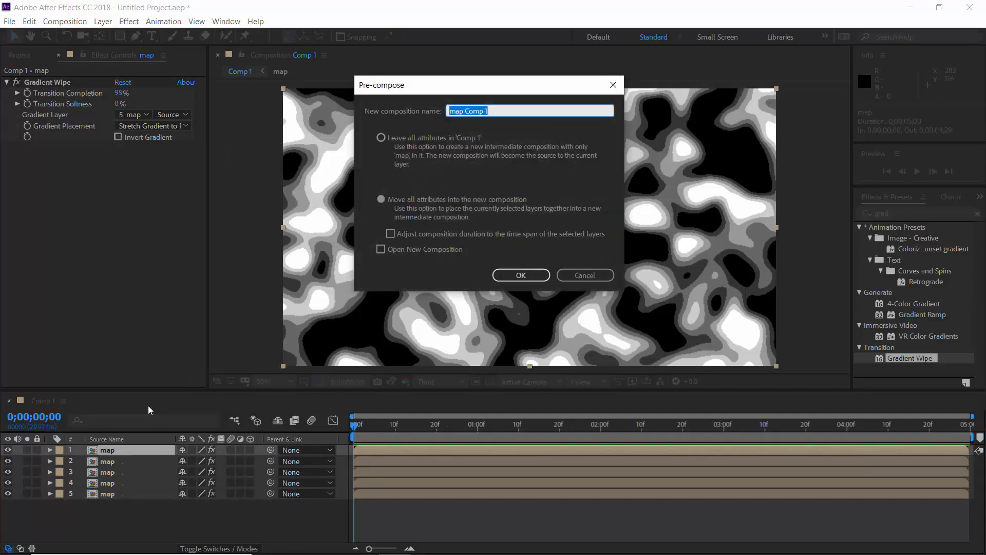
type("1")
key("Return")
right_click(125, 461)
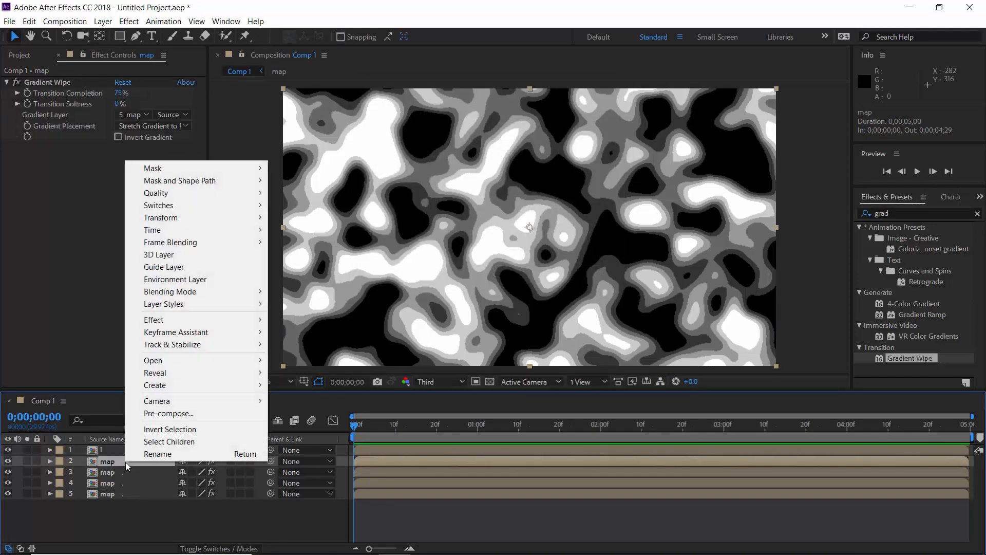
left_click(153, 417)
type("2")
key("Return")
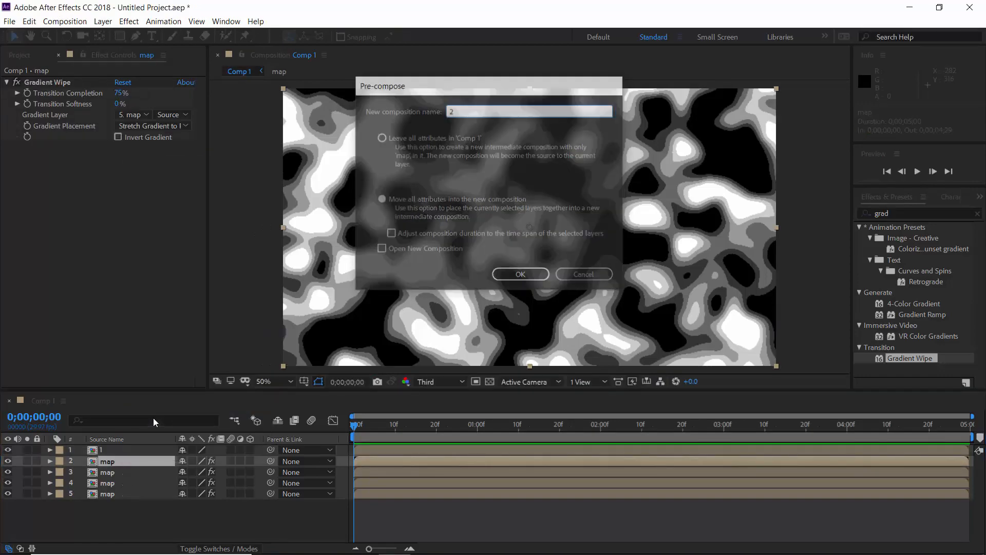
- Pre-compose map layers 3, 4 and 5 individually into compositions named 3, 4 and 5
left_click(122, 471)
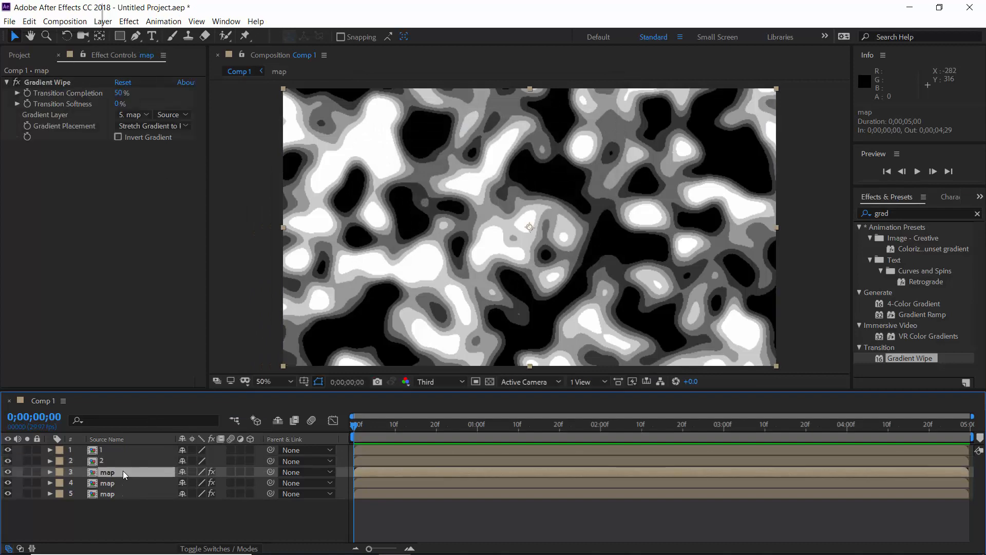
key("ctrl+shift+c")
type("3")
key("Return")
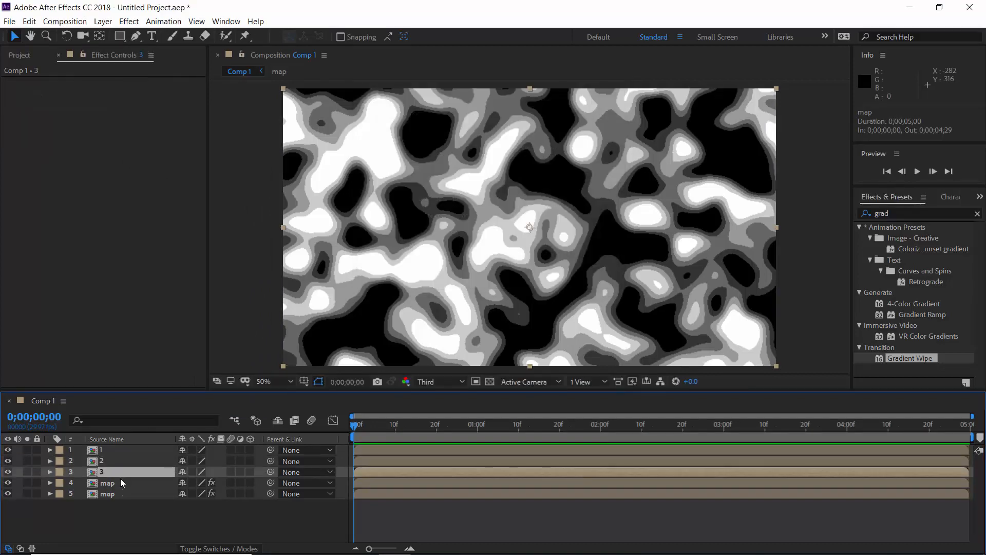
left_click(121, 481)
key("ctrl+shift+c")
type("4")
key("Return")
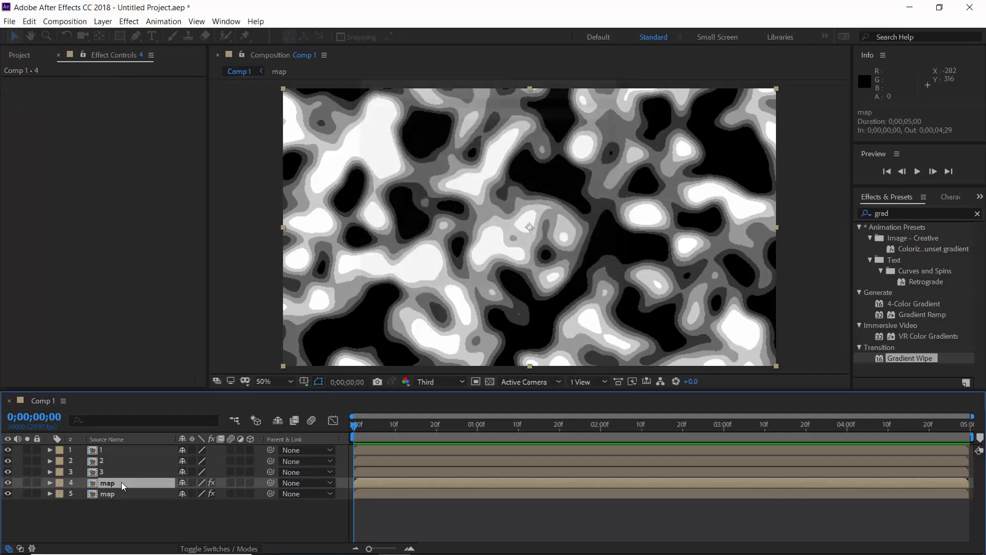
left_click(124, 495)
key("ctrl+shift+c")
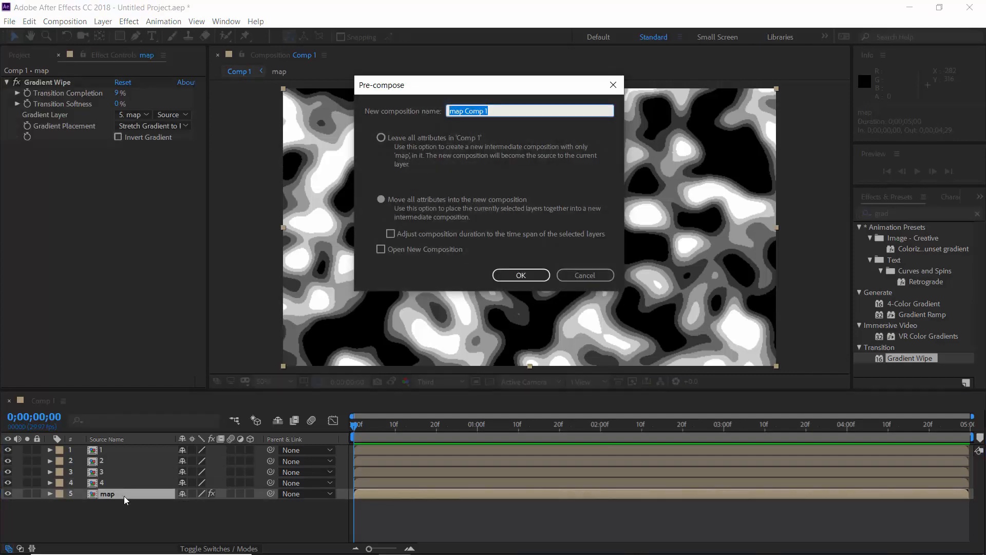
type("5")
key("Return")
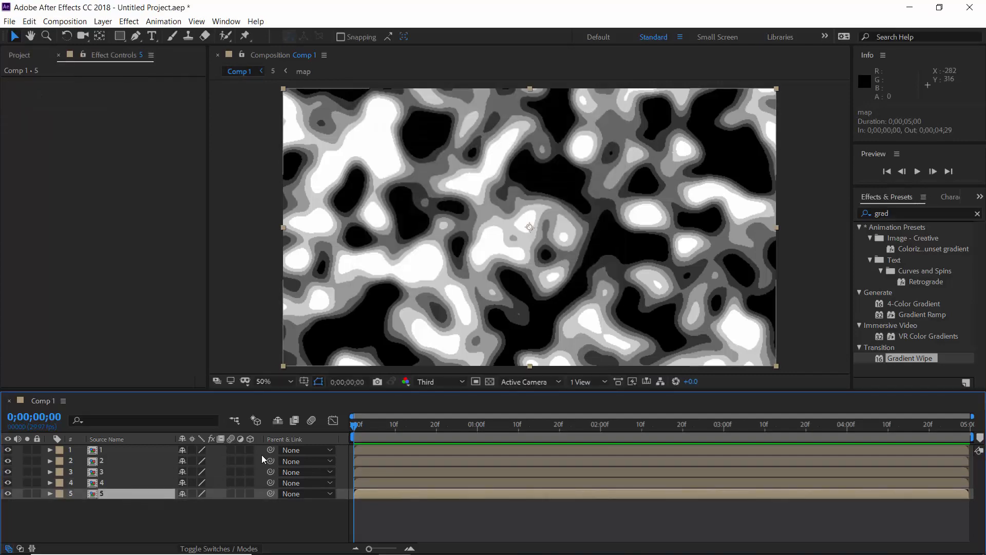
- Make precomps 1 to 5 3D layers, and add a 3D null object with its visibility turned off
left_click_drag(251, 450, 257, 497)
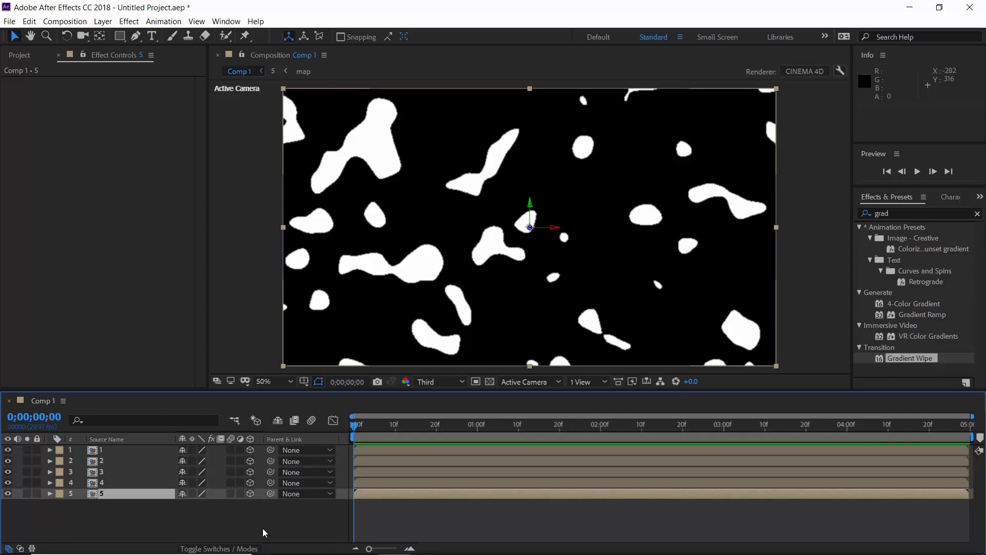
left_click(263, 528)
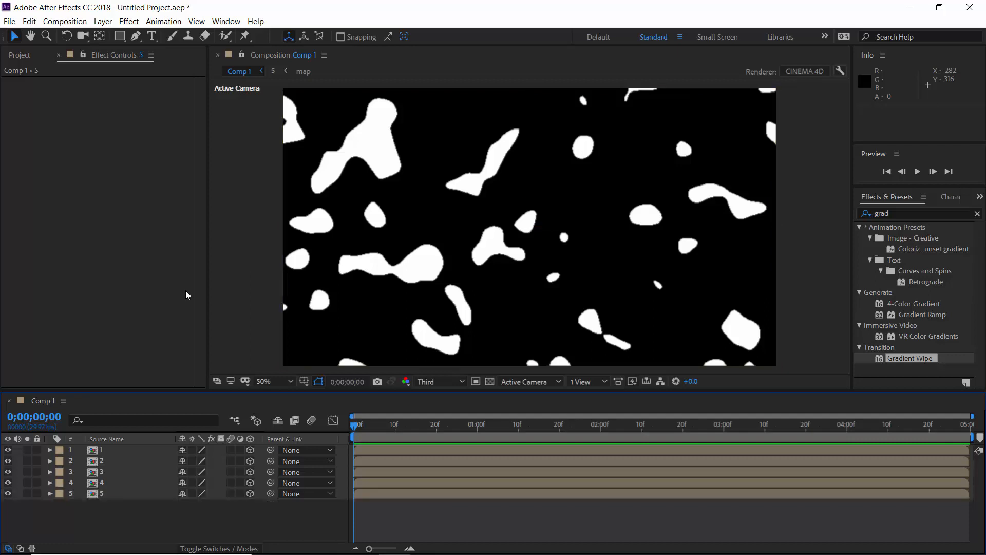
left_click(103, 22)
mouse_move(118, 35)
left_click(347, 82)
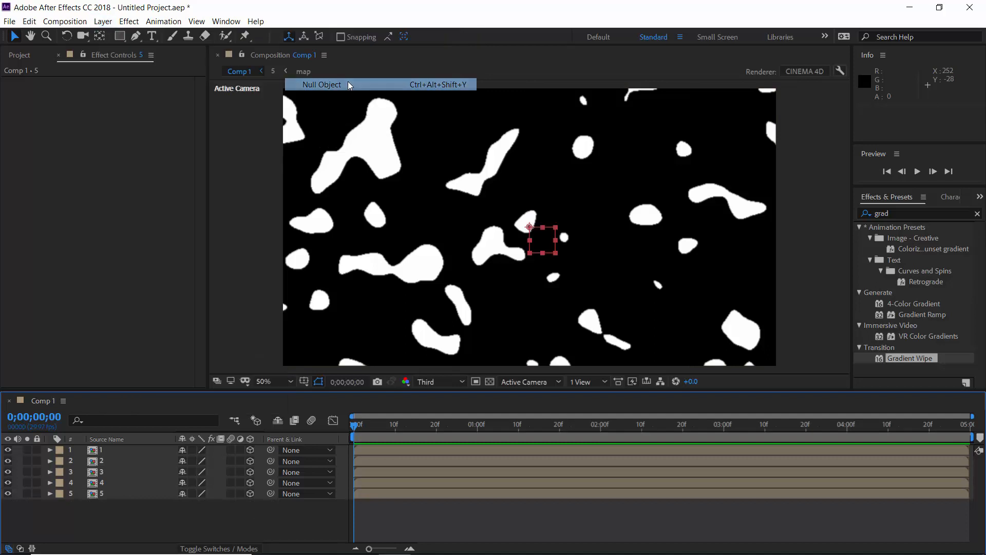
left_click(250, 450)
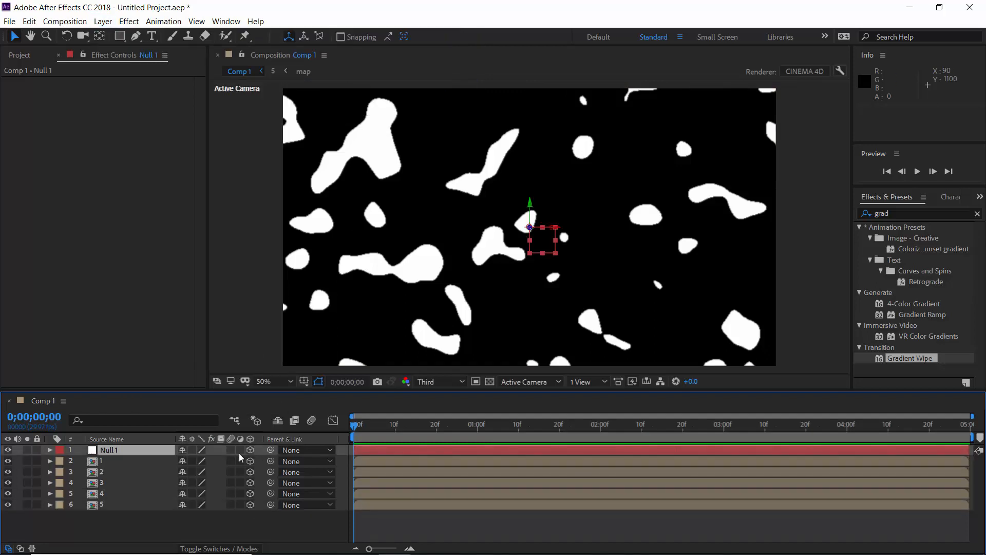
left_click(7, 450)
- Parent precomps 1 to 5 to the null object
left_click(110, 461)
left_click(125, 503, "shift")
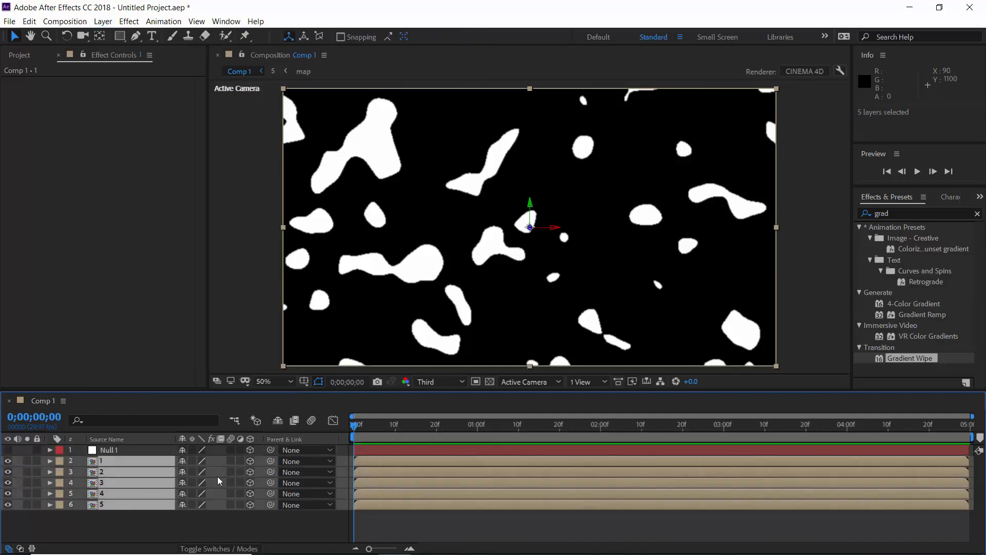
left_click_drag(271, 461, 165, 450)
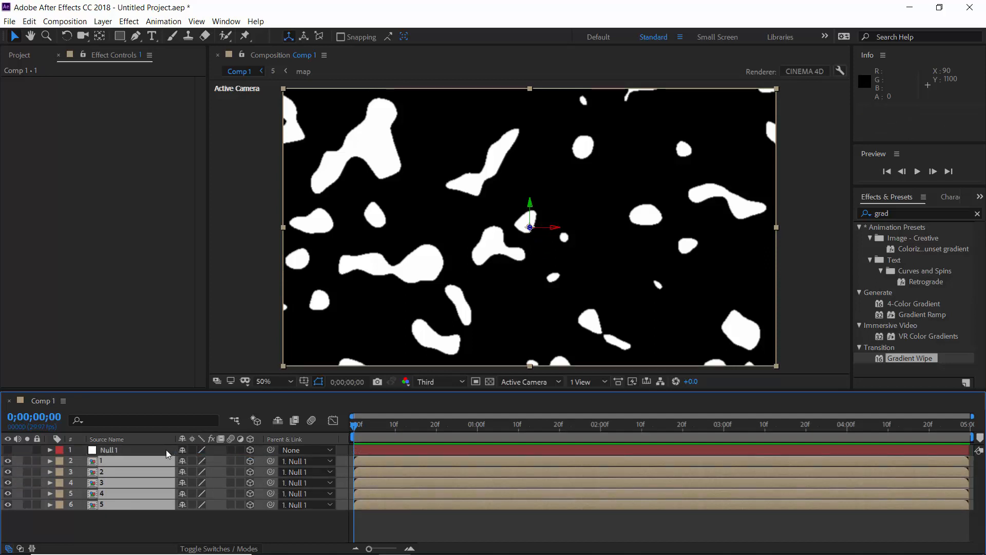
- Tilt the stack by setting the null's X Rotation to -75°
left_click(166, 450)
key("r")
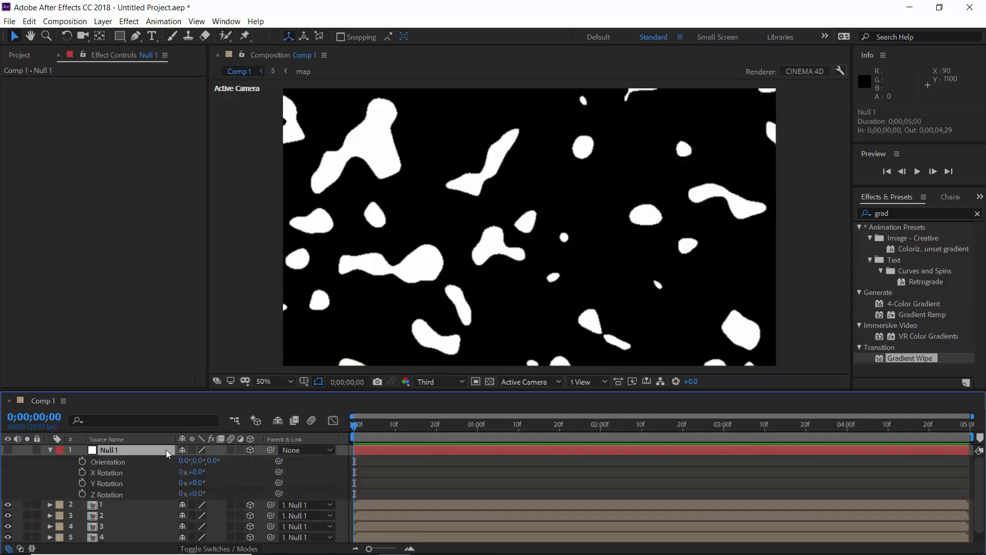
left_click_drag(196, 471, 149, 472)
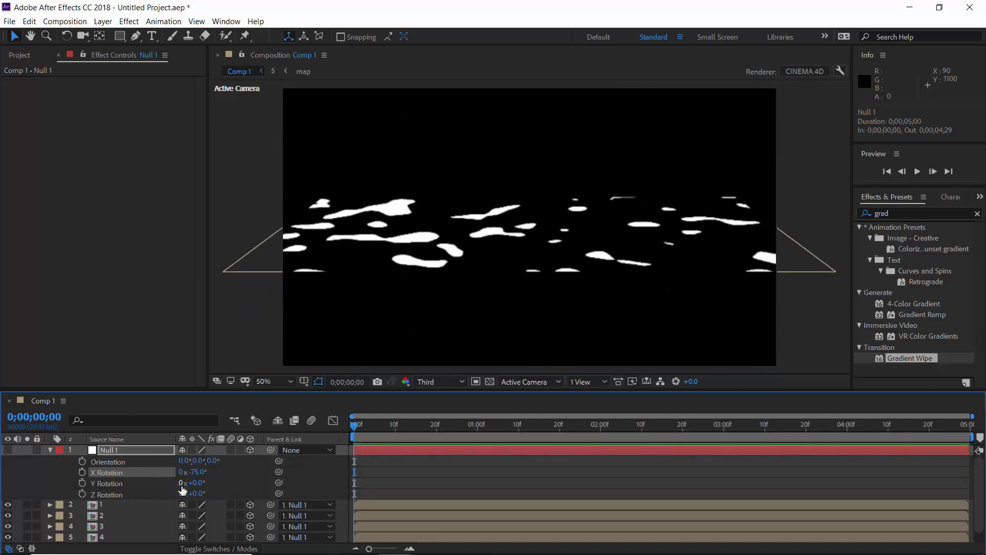
- Reveal the Position property of precomps 1 to 5 and set precomp 1's Z position to -20
left_click(122, 507)
scroll(124, 505, "down", 1)
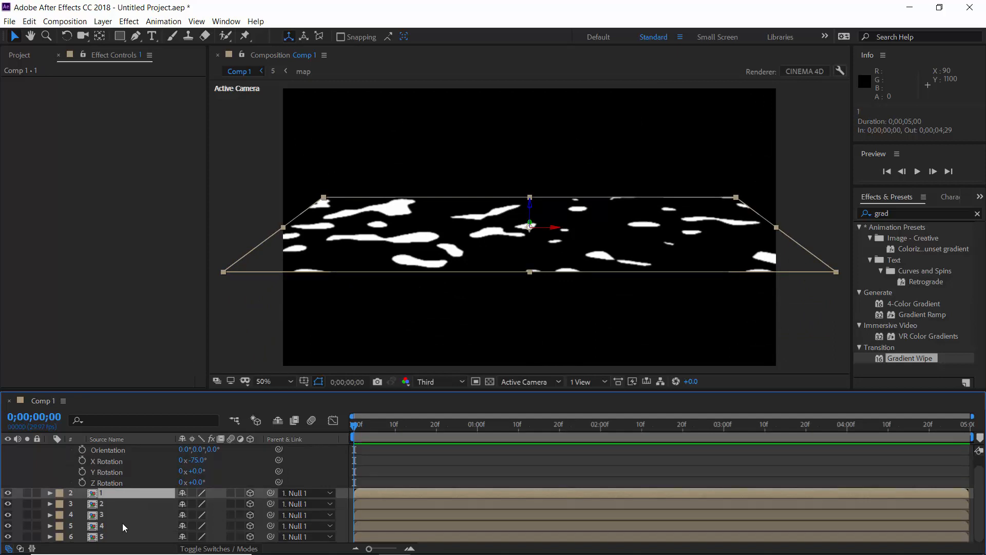
left_click(117, 537, "shift")
key("p")
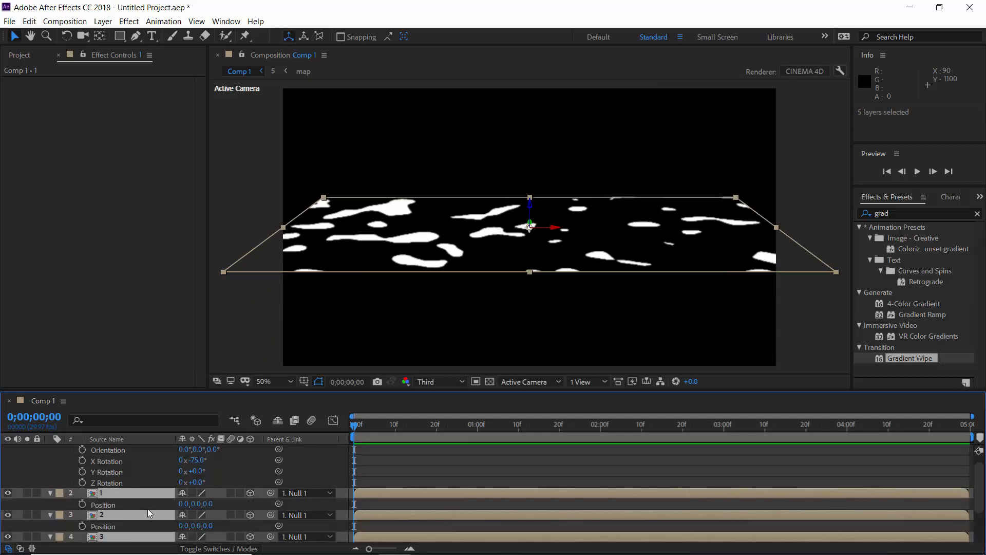
left_click(147, 503)
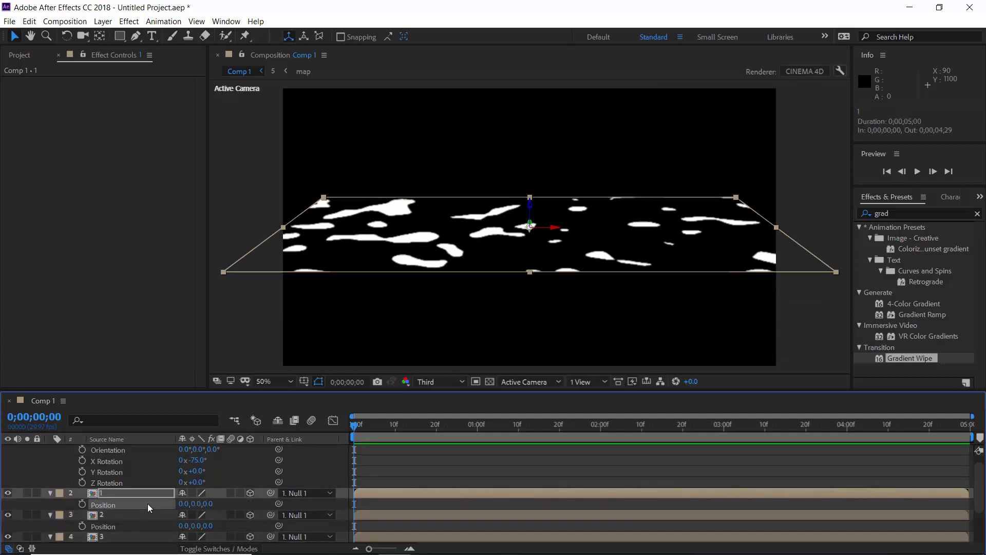
left_click(208, 504)
type("-20")
key("Return")
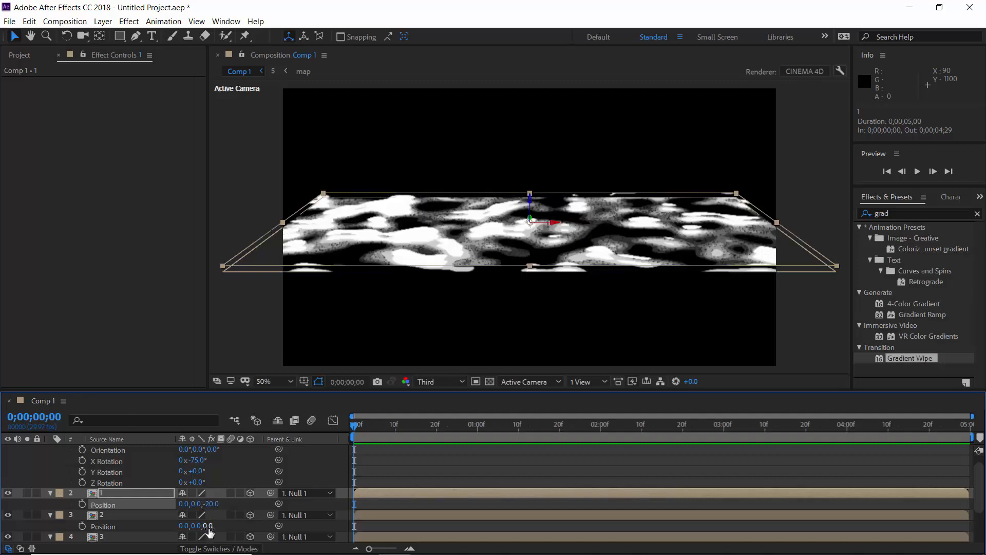
- Set the Z position of precomp 3 to 20
scroll(209, 531, "down", 2)
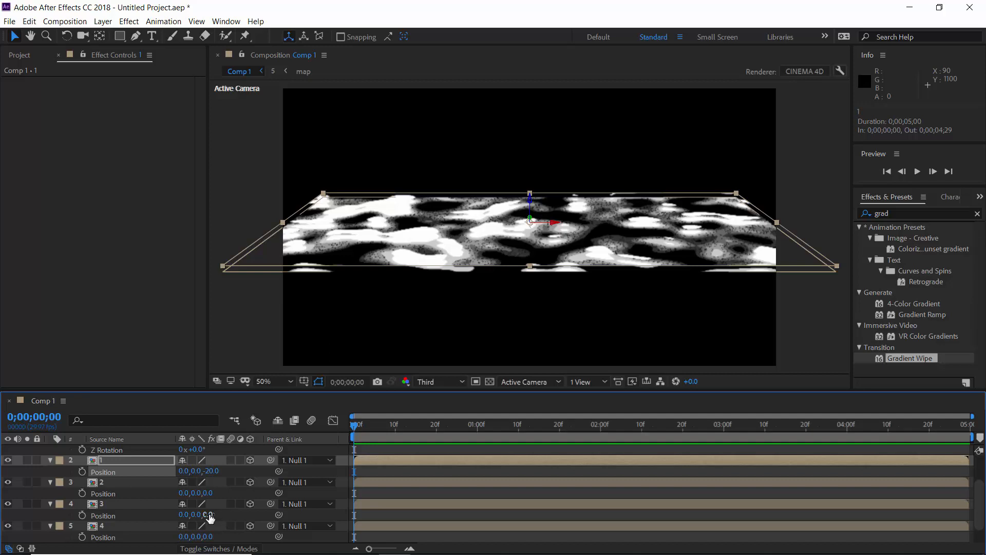
left_click(209, 514)
type("20")
key("Return")
- Set the Z position of precomp 4 to 40 and of precomp 5 to 60
scroll(210, 518, "down", 1)
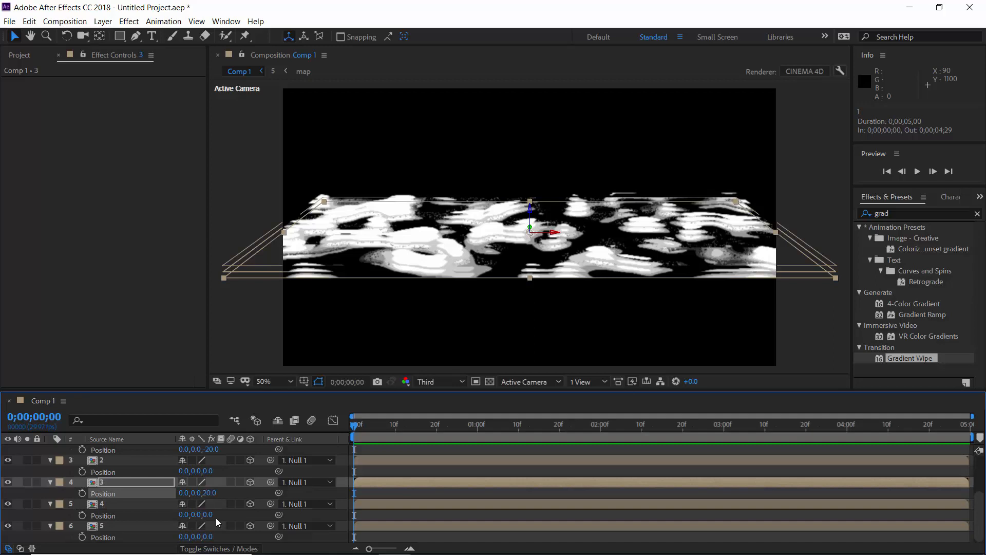
left_click(209, 514)
type("-40")
key("Return")
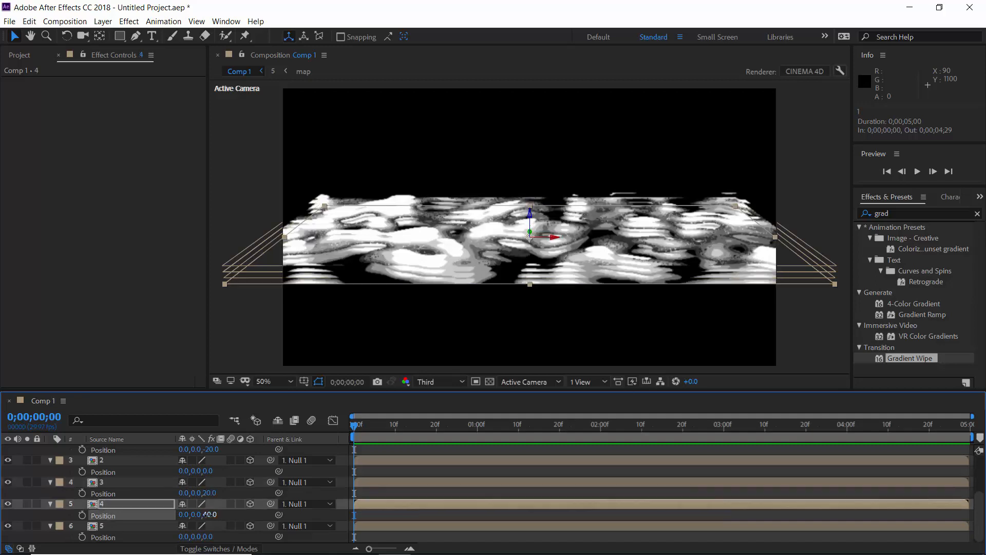
left_click(209, 536)
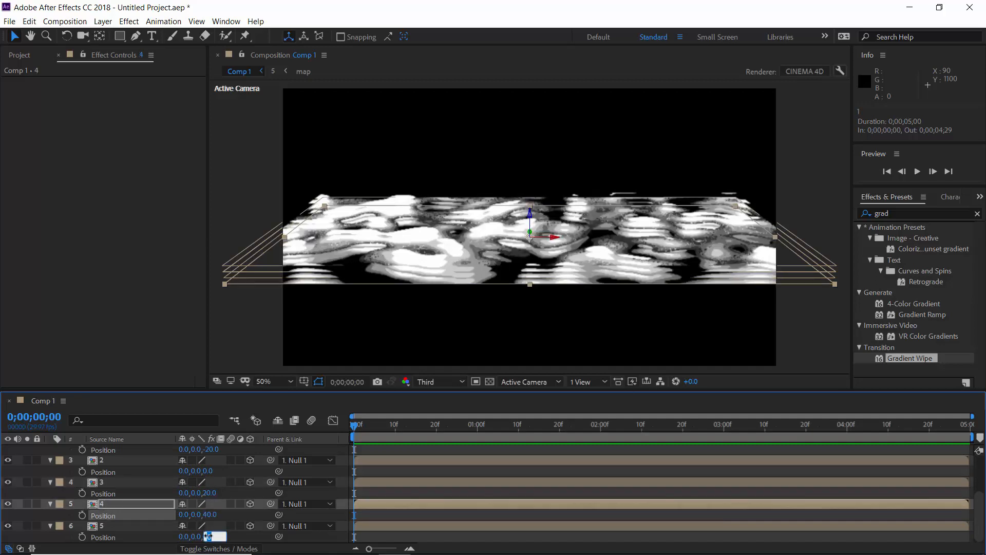
type("60")
key("Return")
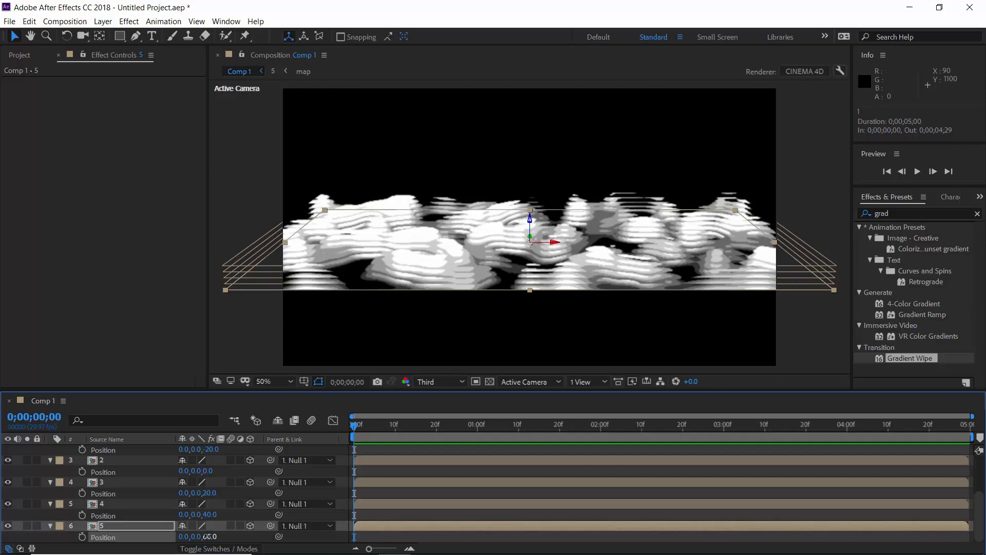
- Set the null's X Rotation to 0°, and try a tilt of -79° before undoing that tilt
scroll(198, 493, "up", 3)
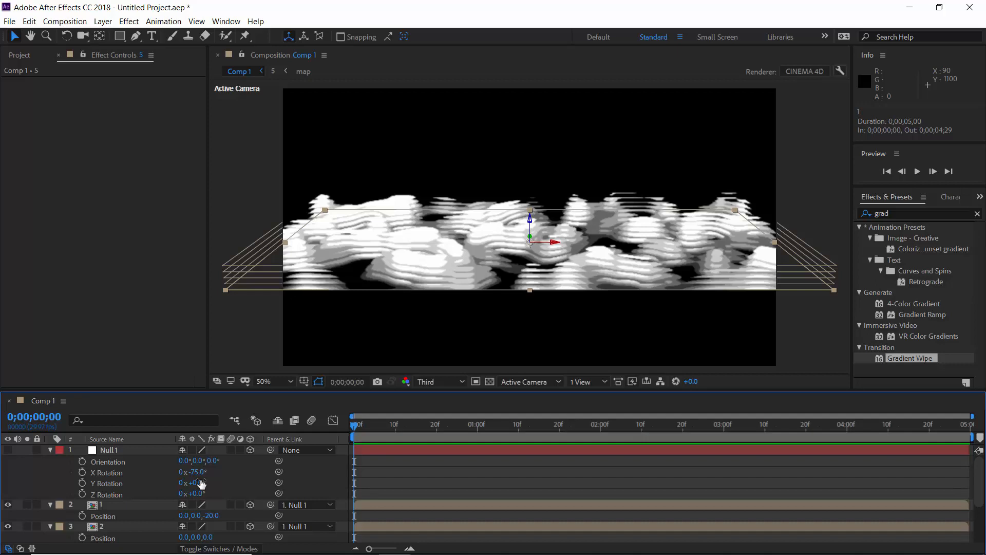
left_click(198, 472)
type("0")
key("Return")
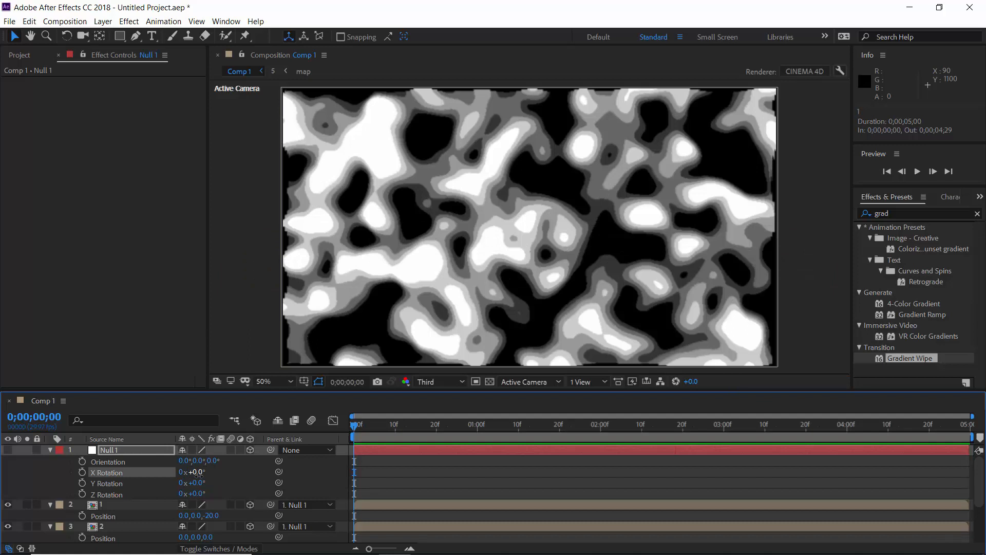
left_click_drag(197, 473, 152, 481)
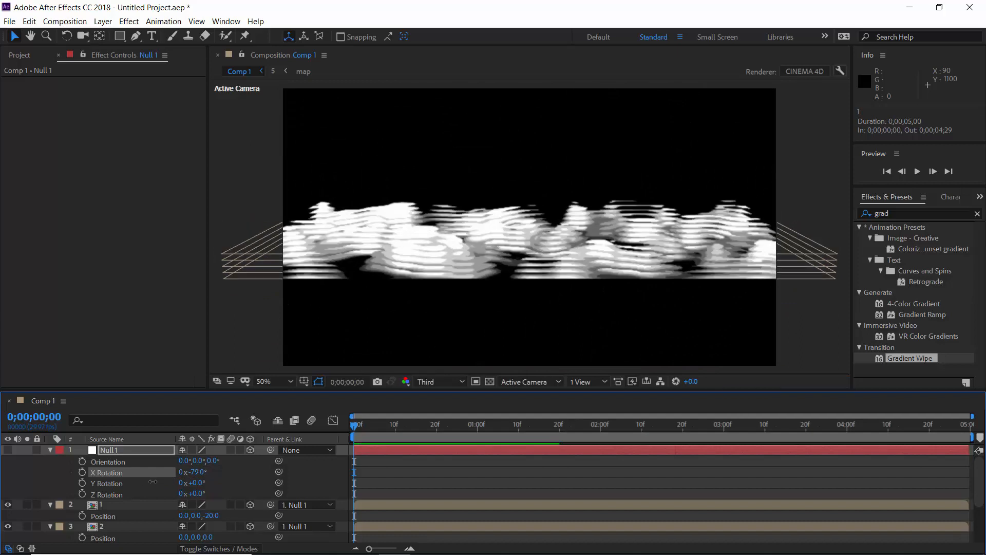
key("ctrl+z")
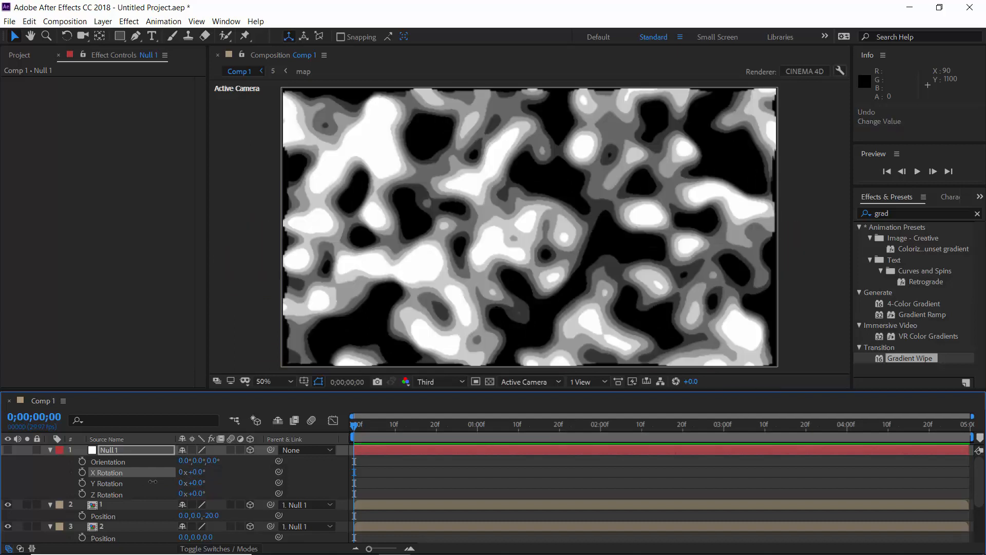
- Collapse the Position properties of precomps 1 to 5 and deselect the layers
left_click(123, 504)
scroll(122, 503, "down", 3)
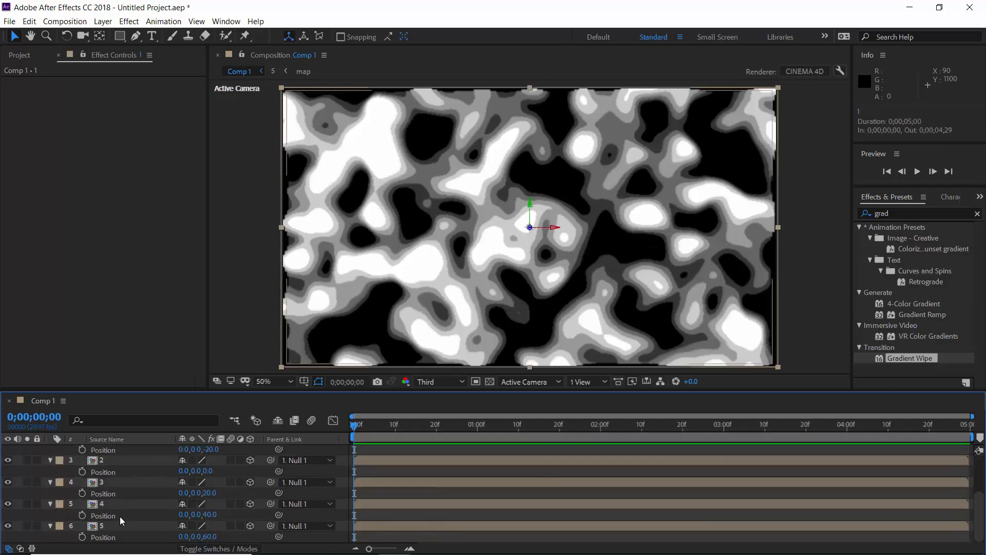
left_click(119, 515, "ctrl")
left_click(118, 522, "shift")
key("p")
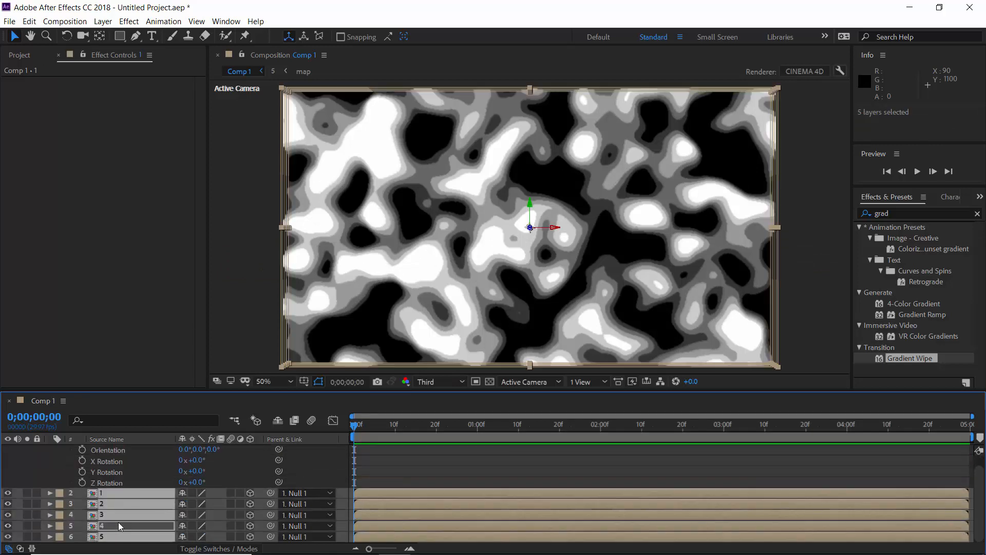
left_click(402, 461)
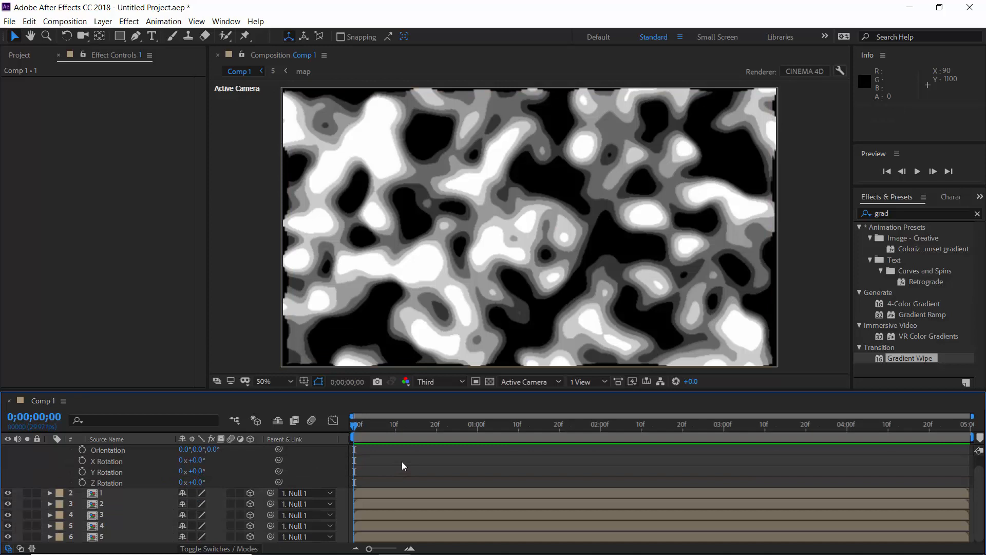
- Start keyframing the null's X Rotation and Y Rotation at the first frame
scroll(401, 462, "up", 1)
left_click(81, 472)
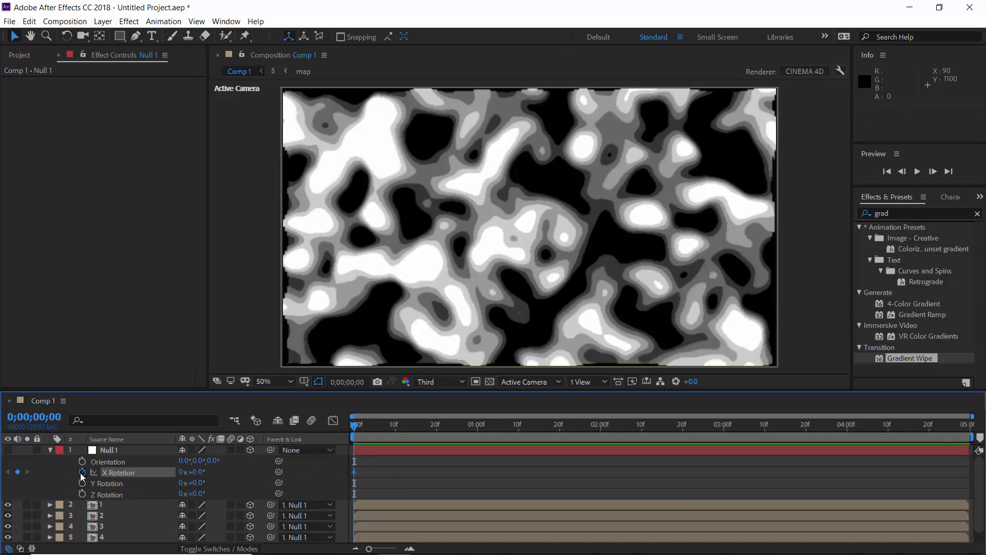
left_click(82, 483)
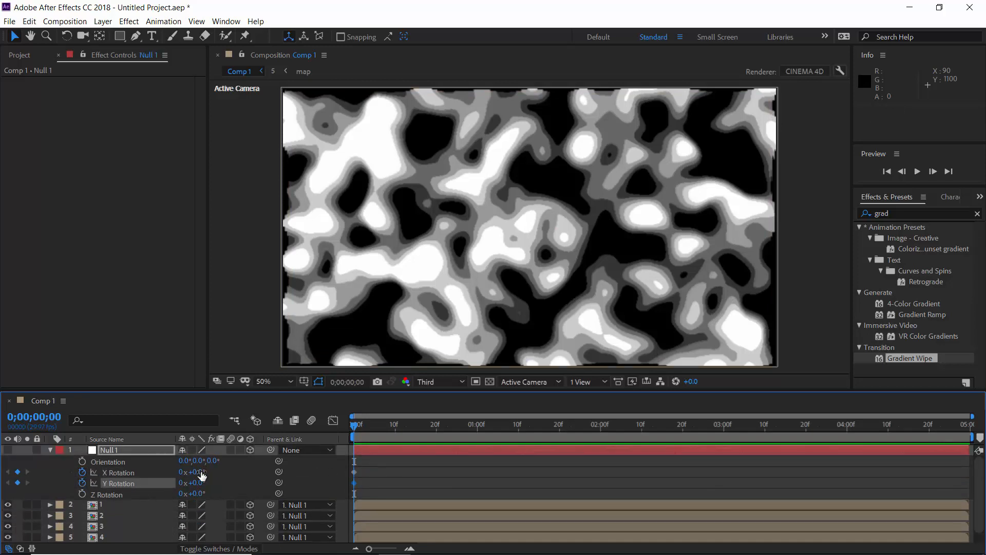
- Set the null's X Rotation to 7°, Y Rotation to 9° and Z Rotation to -4° at the first frame
left_click(200, 472)
type("7")
key("Tab")
key("Tab")
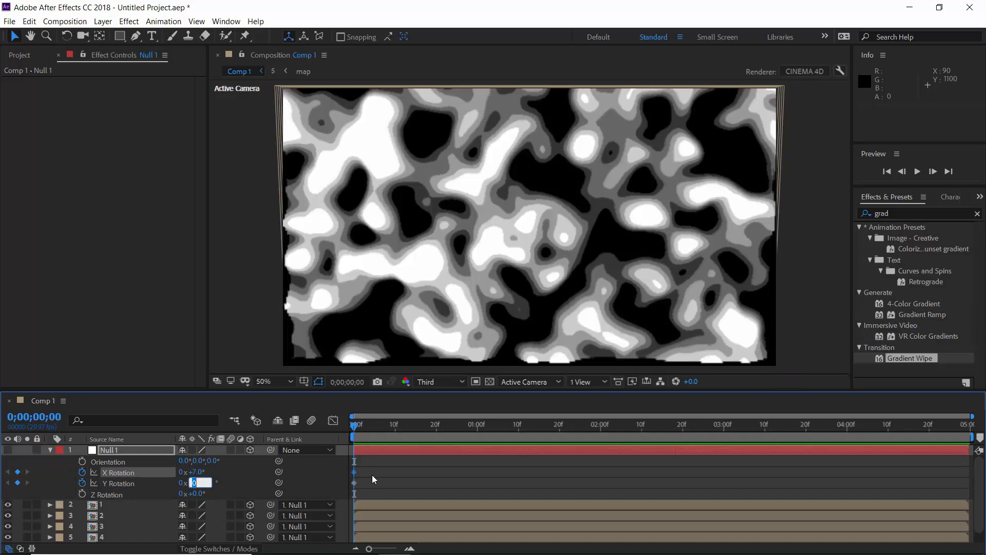
type("9")
key("Tab")
key("Tab")
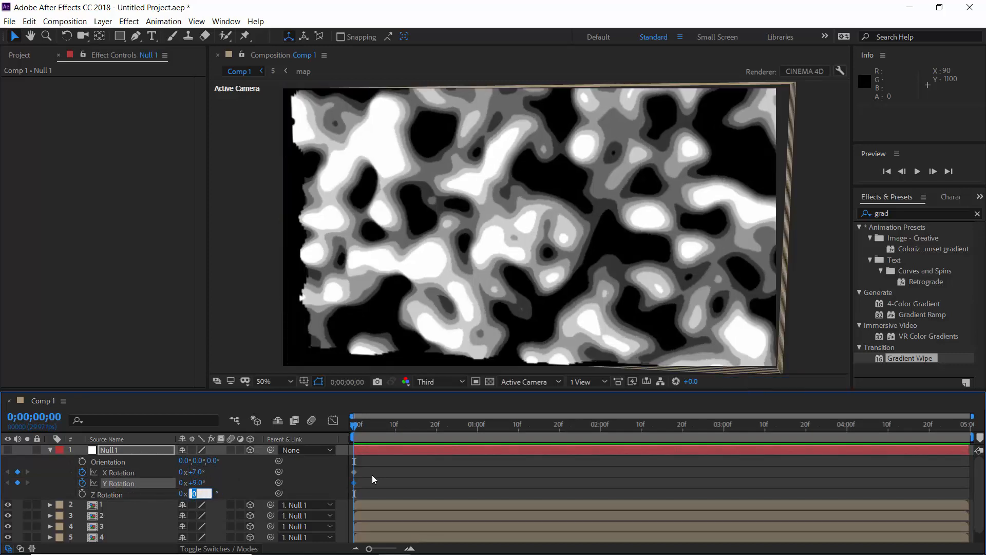
type("-4")
key("Return")
- At the last frame, set the null's X Rotation to -27° and Y Rotation to -10°, and collapse its properties
key("End")
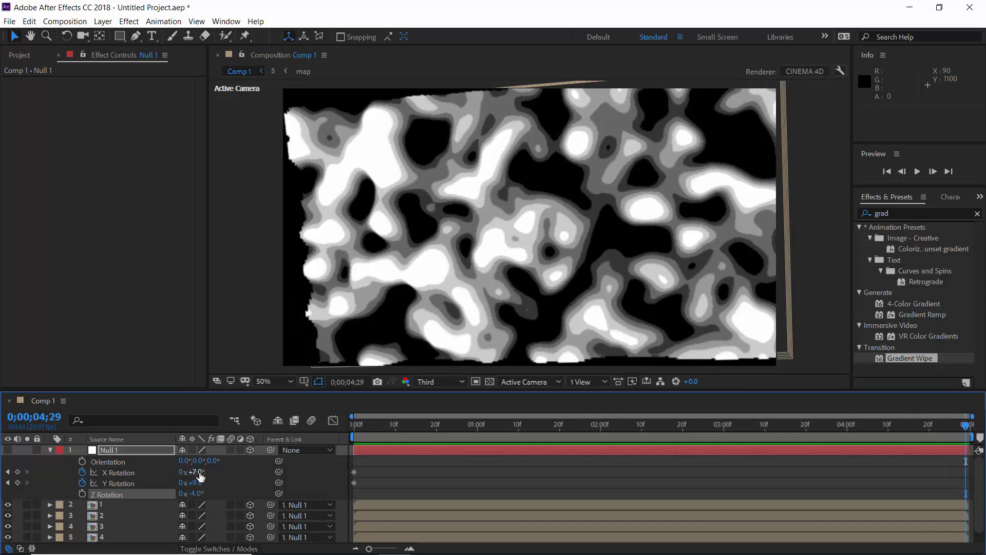
left_click(199, 472)
type("-22")
key("BackSpace")
type("7")
key("Tab")
type("-")
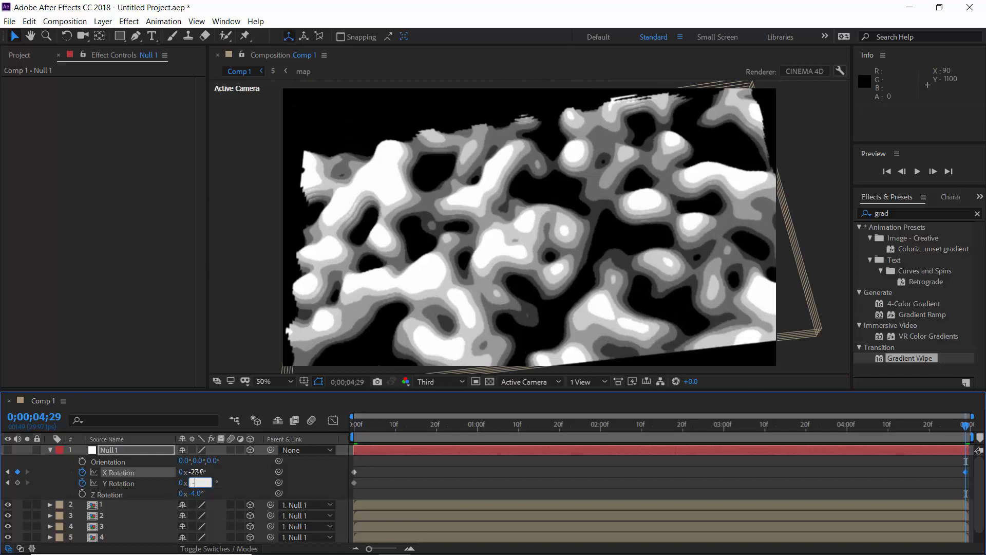
type("10")
key("Return")
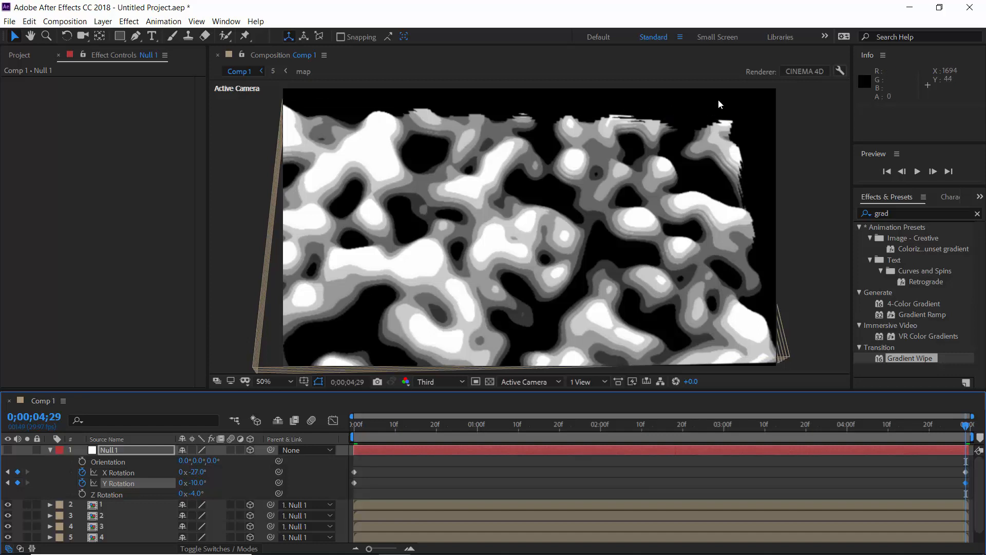
left_click(50, 450)
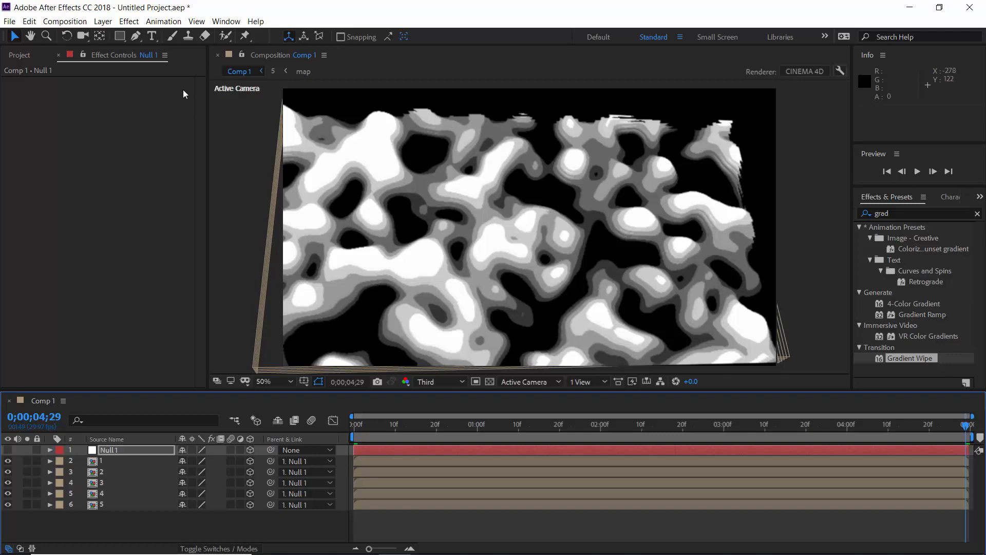
- Add a new camera layer to Comp 1 with the offered camera settings
left_click(103, 21)
mouse_move(115, 37)
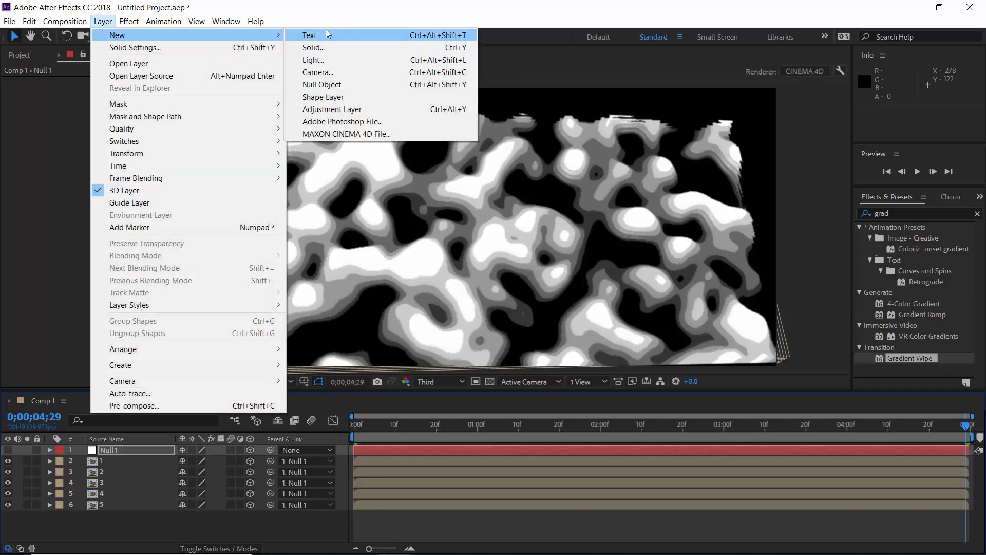
left_click(331, 68)
left_click(623, 329)
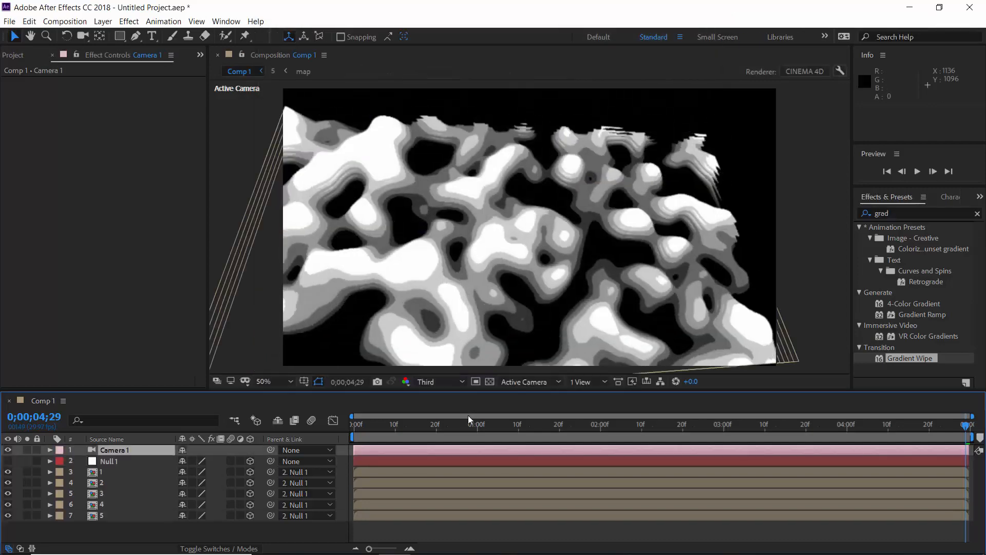
- Keyframe the camera's Position at the first frame with a Z position of -882.4
key("p")
left_click_drag(378, 434, 307, 449)
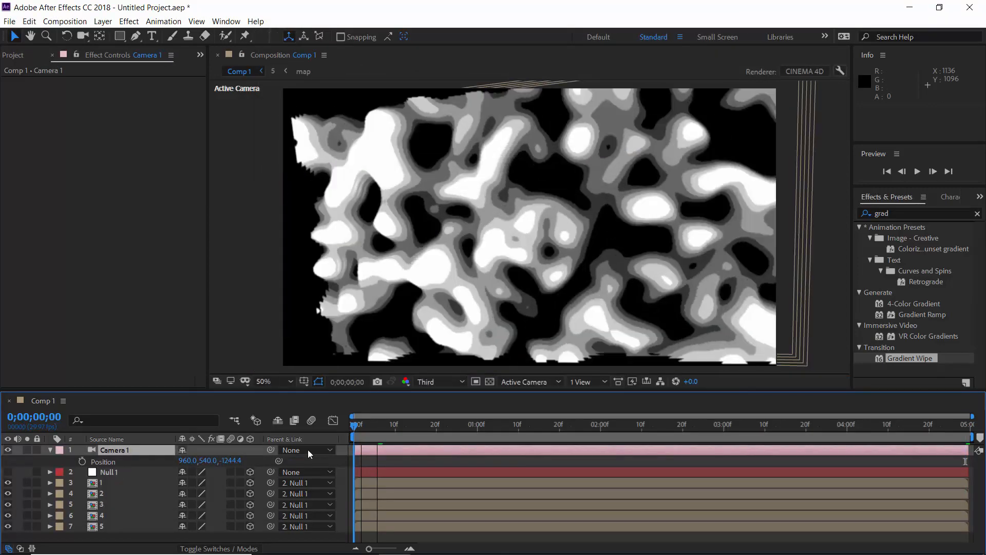
left_click(83, 461)
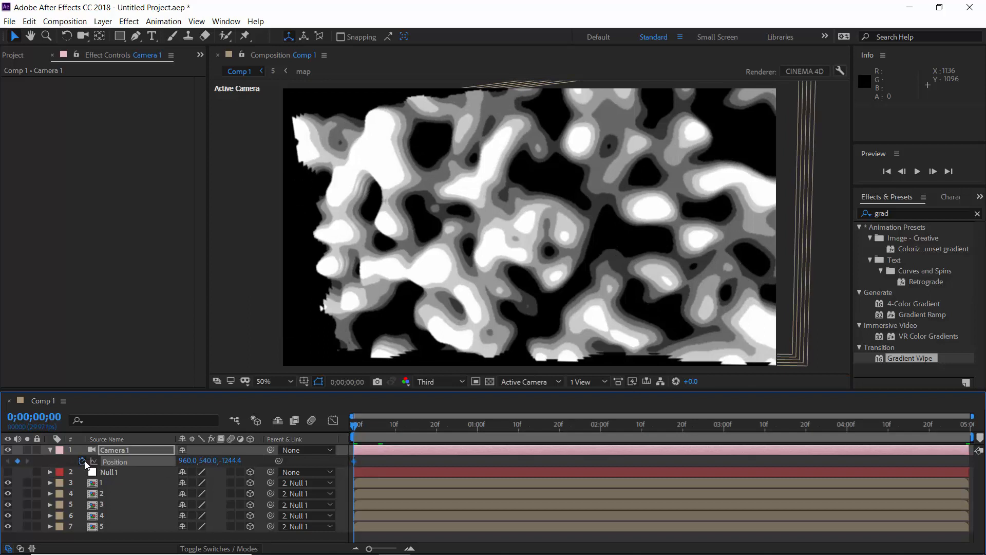
key("comma")
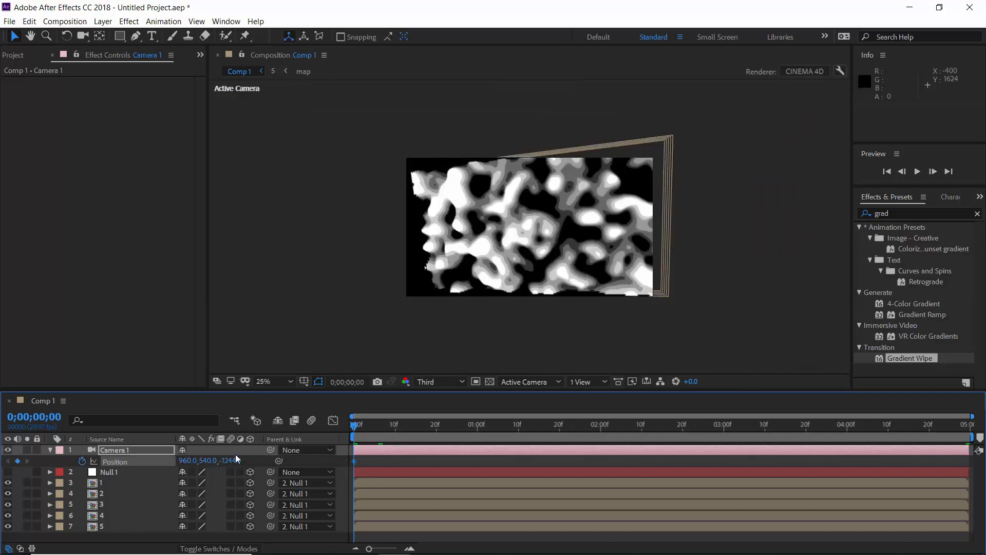
left_click_drag(234, 460, 463, 457)
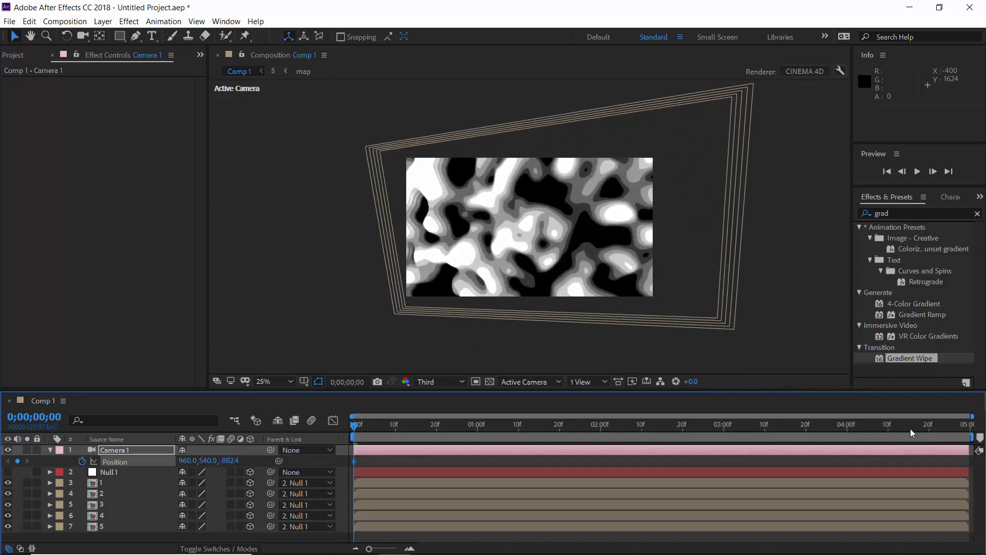
- At the last frame, keyframe the camera's Position with Y at 416 and Z at -726.4
left_click_drag(910, 429, 969, 429)
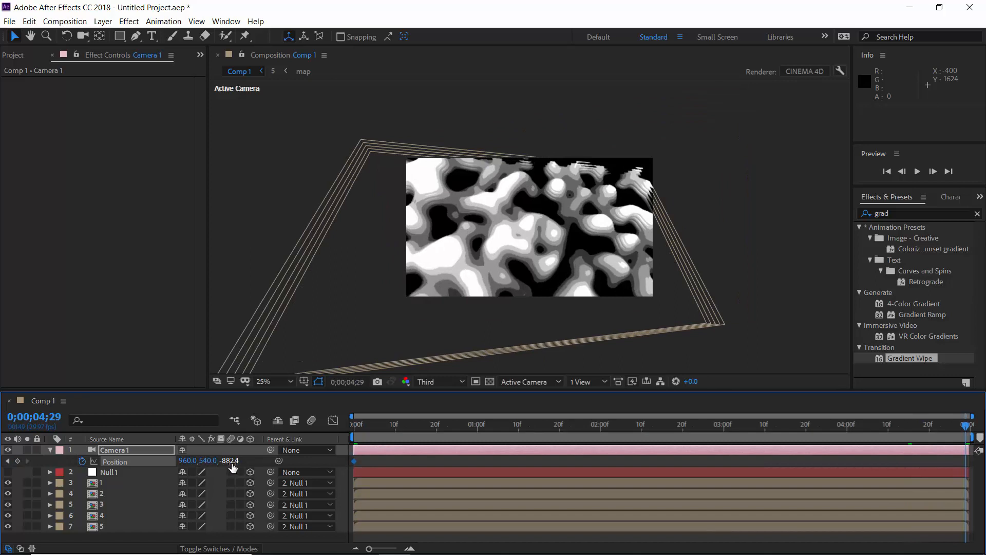
left_click_drag(239, 461, 331, 460)
left_click_drag(215, 461, 125, 472)
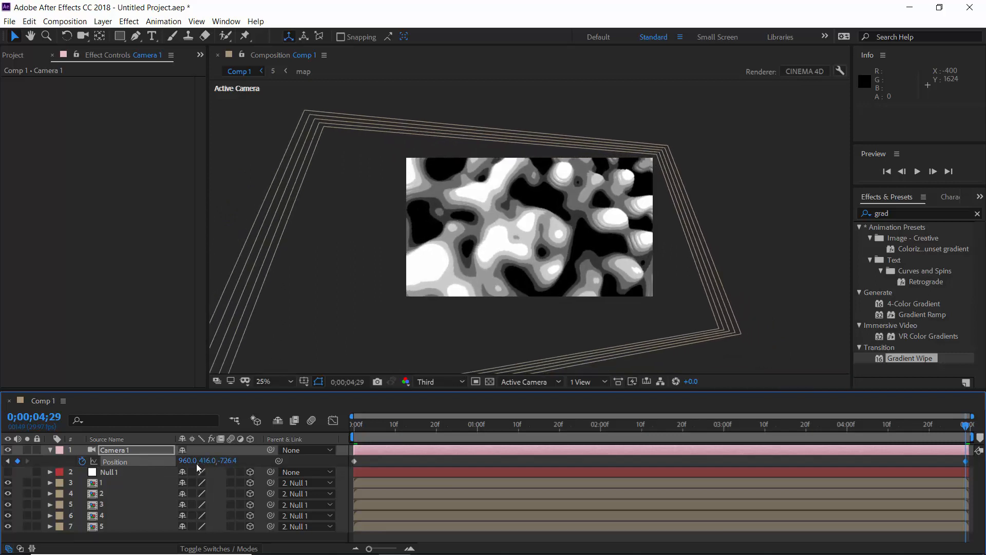
- Scrub through Comp 1 from the first frame to check the camera and null animation, and return to the start
left_click_drag(368, 426, 328, 428)
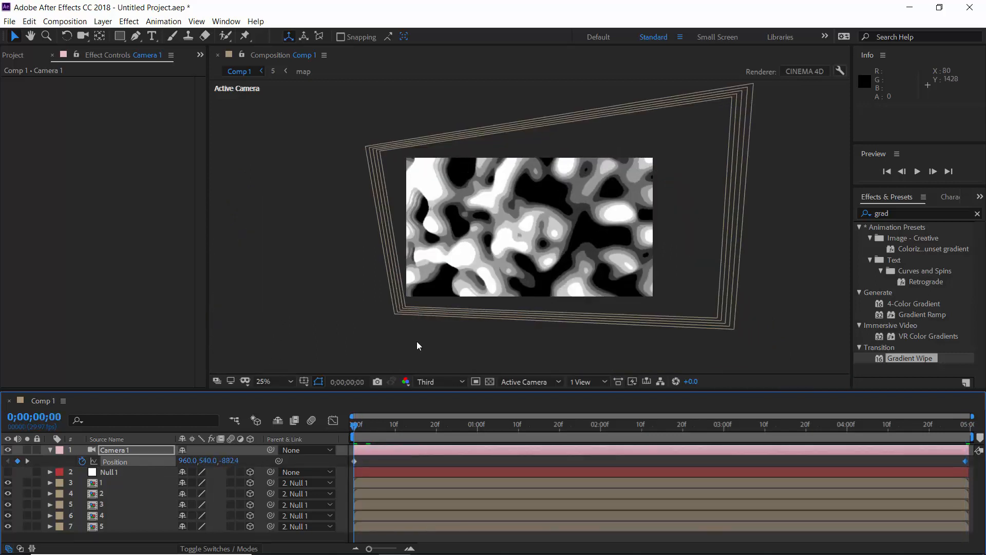
key("period")
left_click_drag(357, 428, 731, 424)
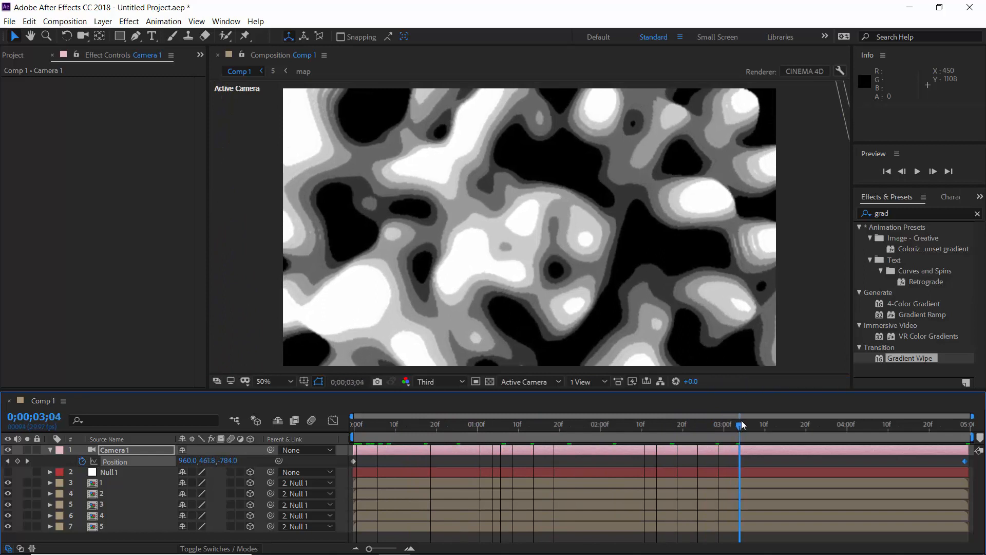
key("Home")
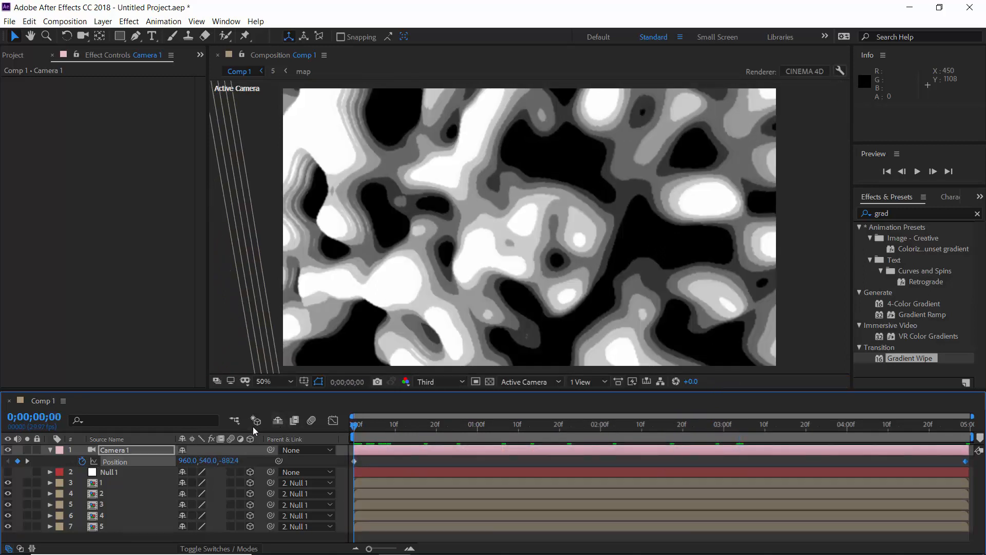
- Collapse the camera's properties, open precomp 1 and apply the Fill effect to its upper map layer
left_click(50, 450)
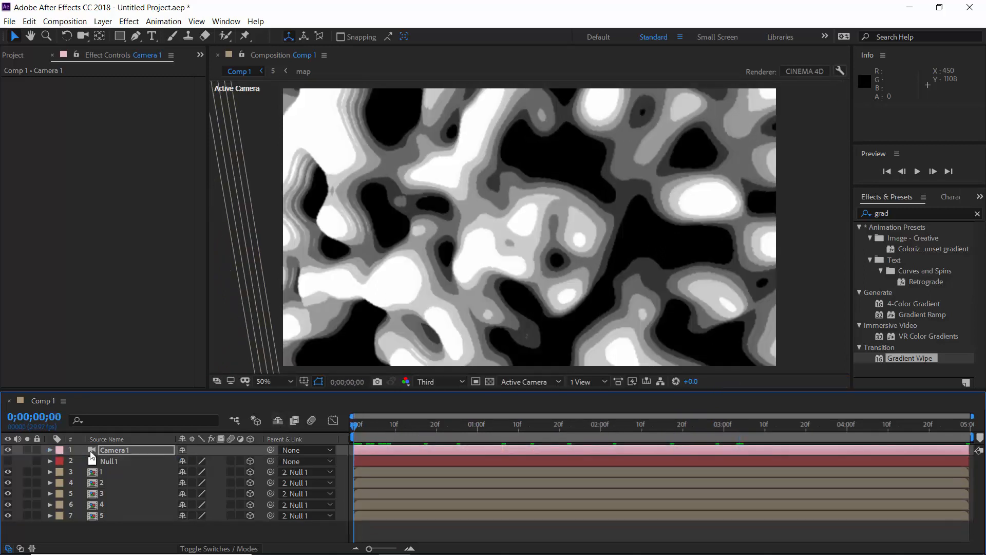
double_click(118, 470)
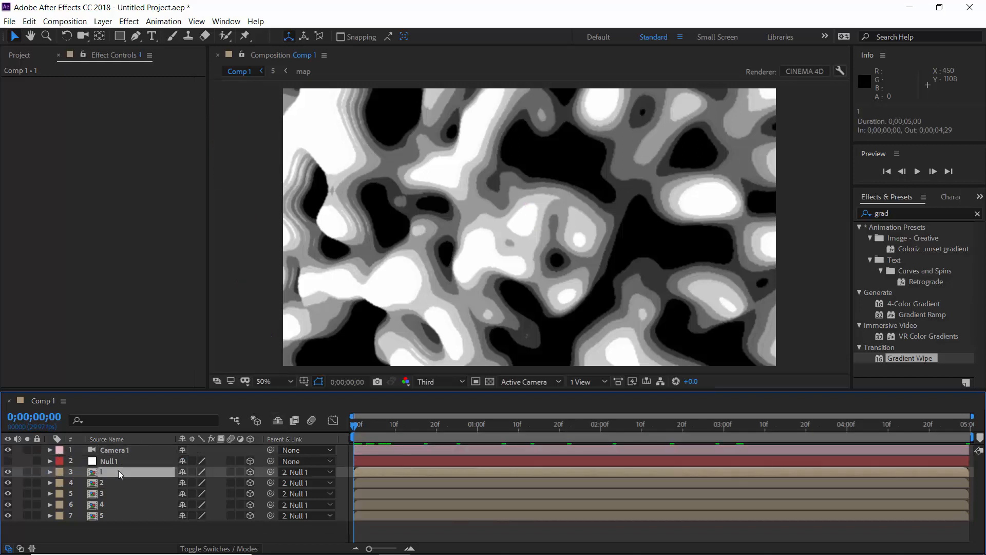
left_click(121, 450)
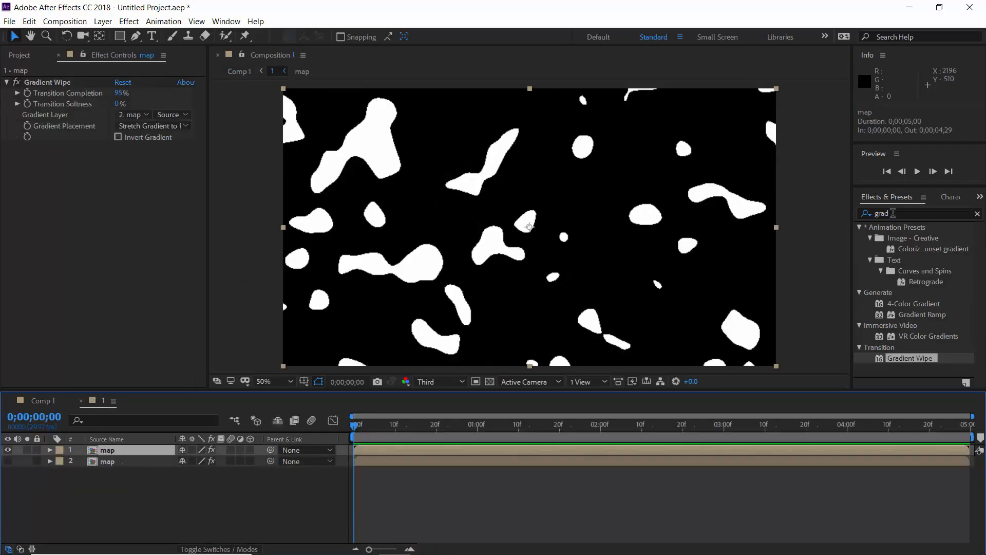
left_click_drag(892, 213, 844, 214)
type("fill")
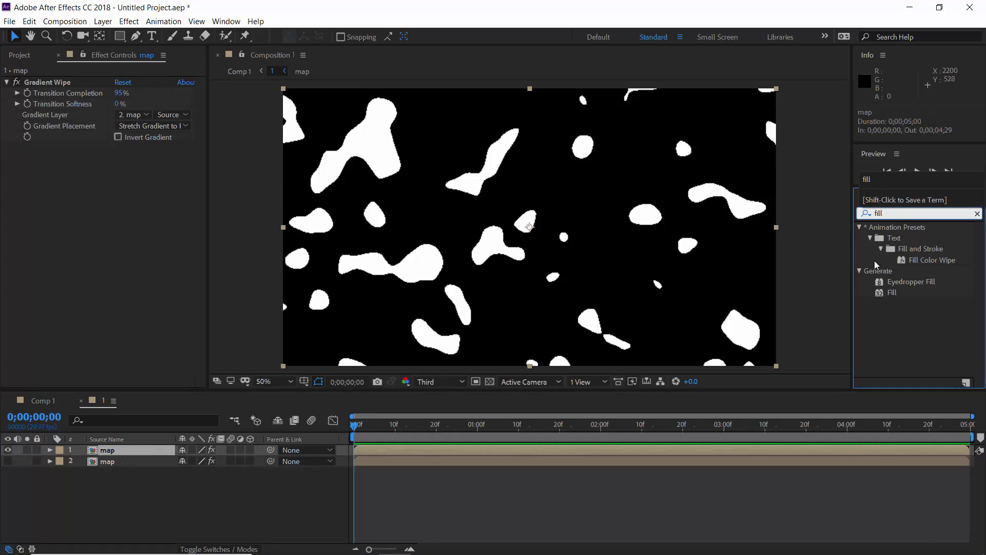
double_click(892, 293)
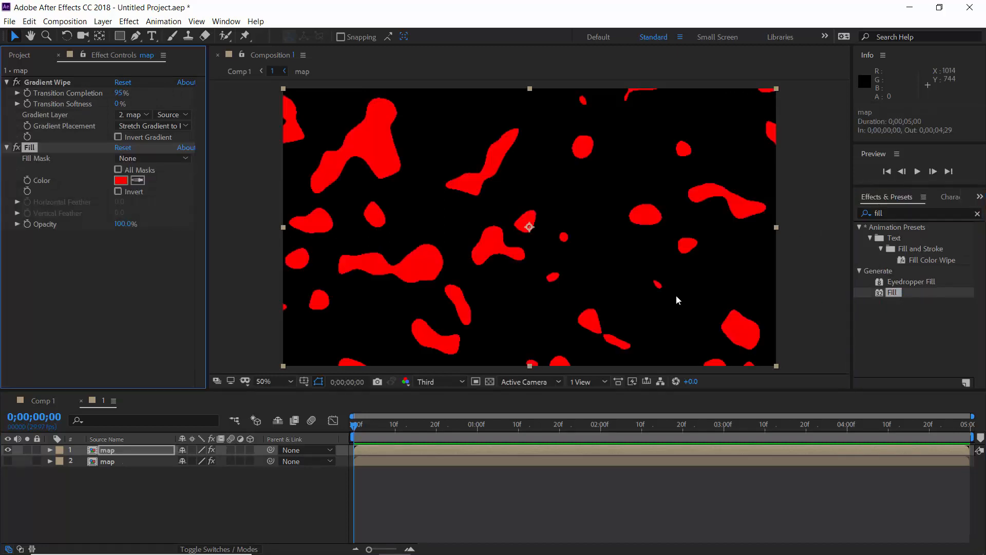
- Set the Fill colour of the map layer to dark blue, 00376B
left_click(125, 181)
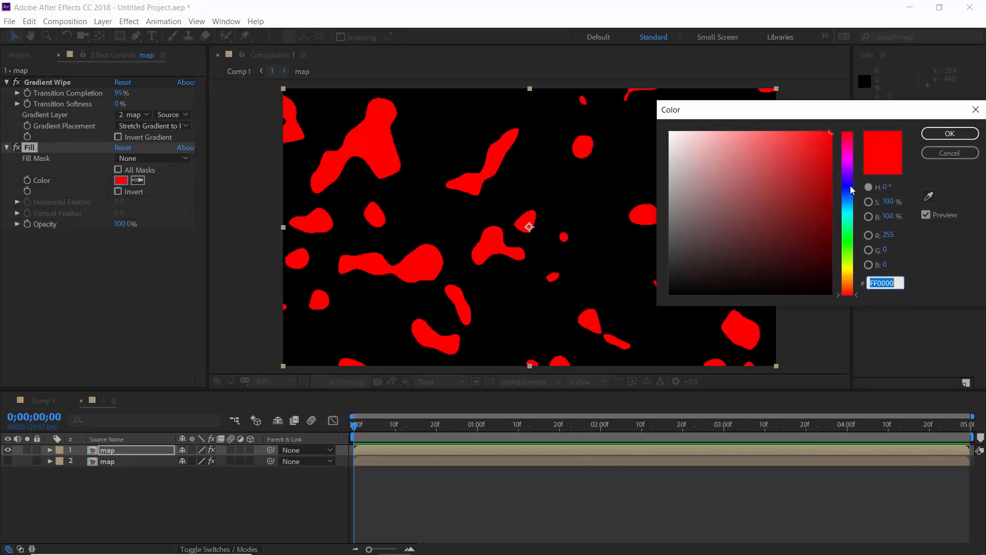
left_click_drag(851, 177, 841, 225)
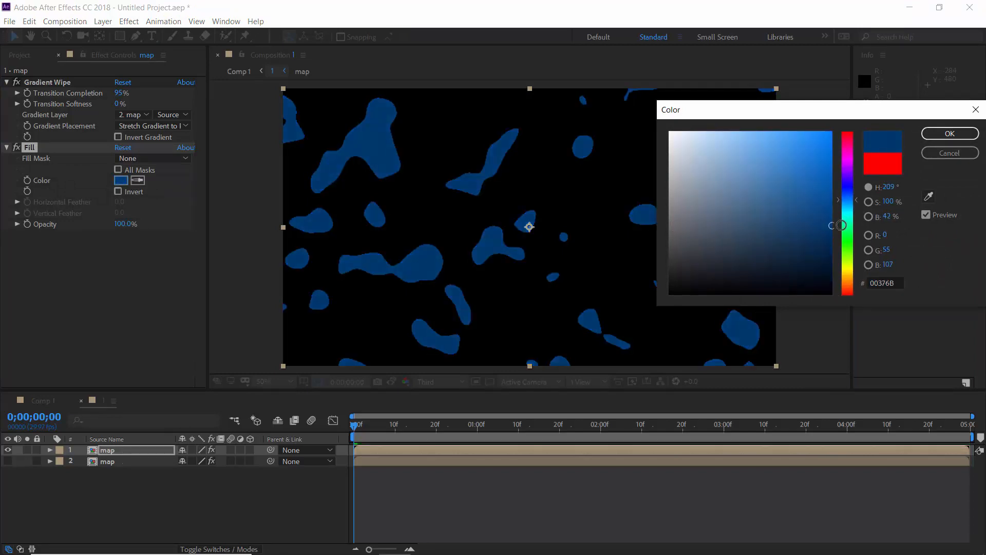
left_click(949, 134)
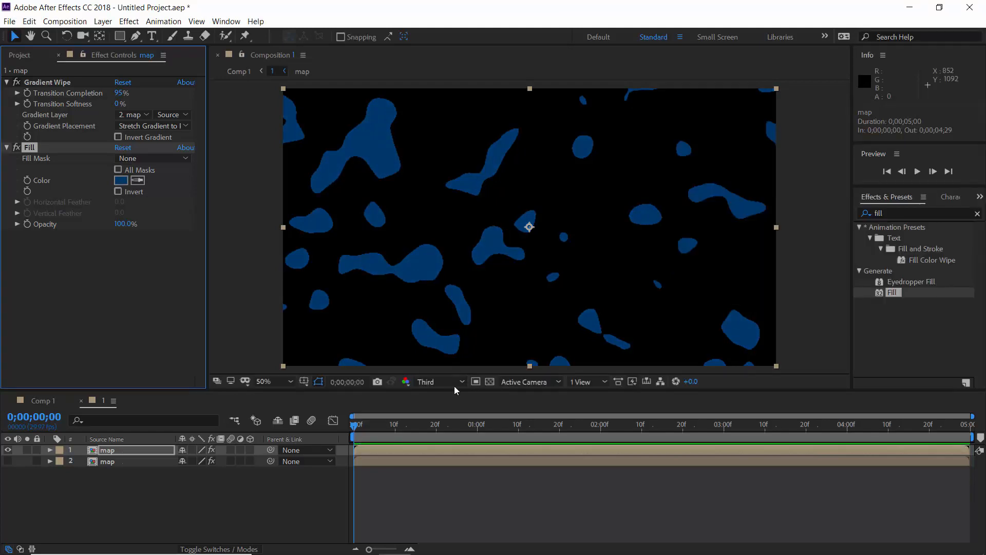
- Add a Stroke layer style to the upper map layer in precomp 1
left_click(103, 21)
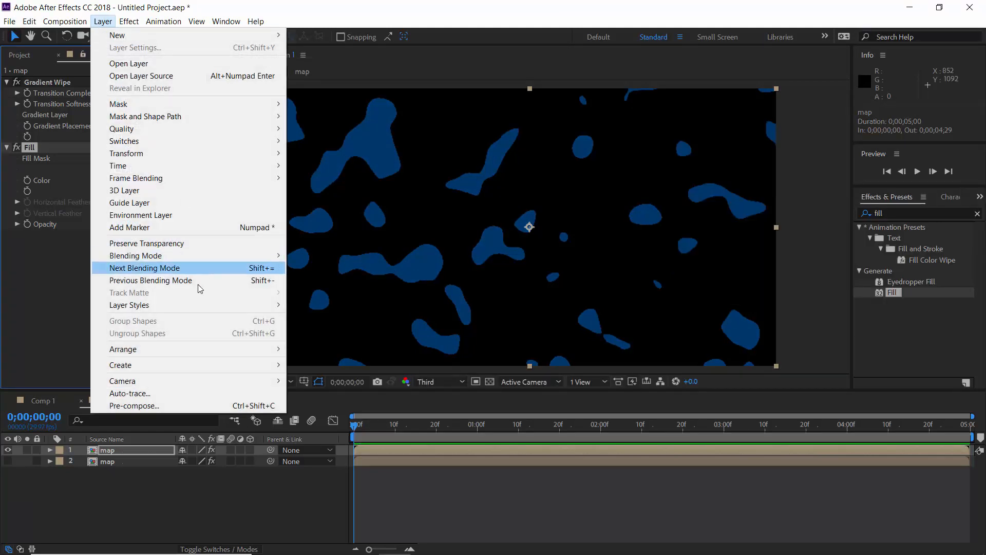
mouse_move(189, 304)
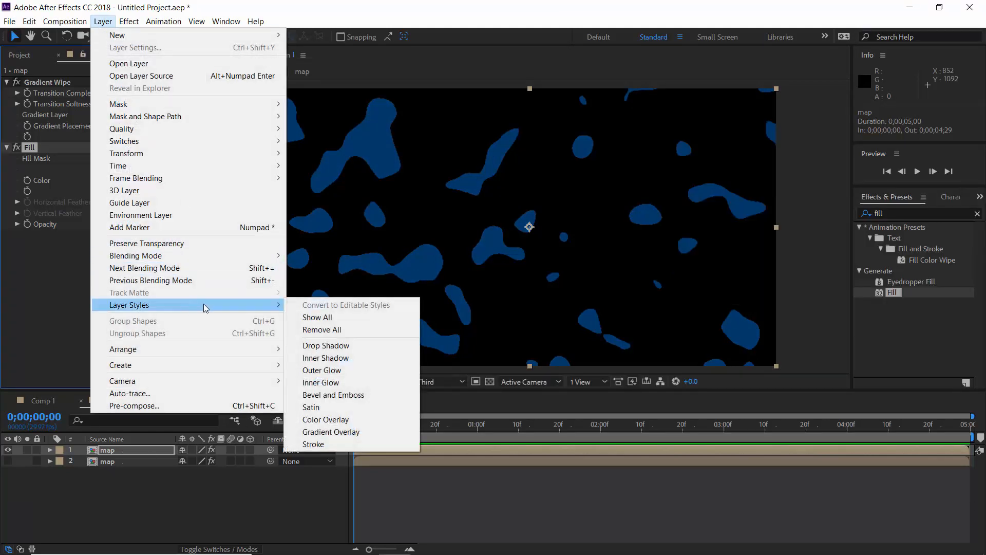
left_click(350, 445)
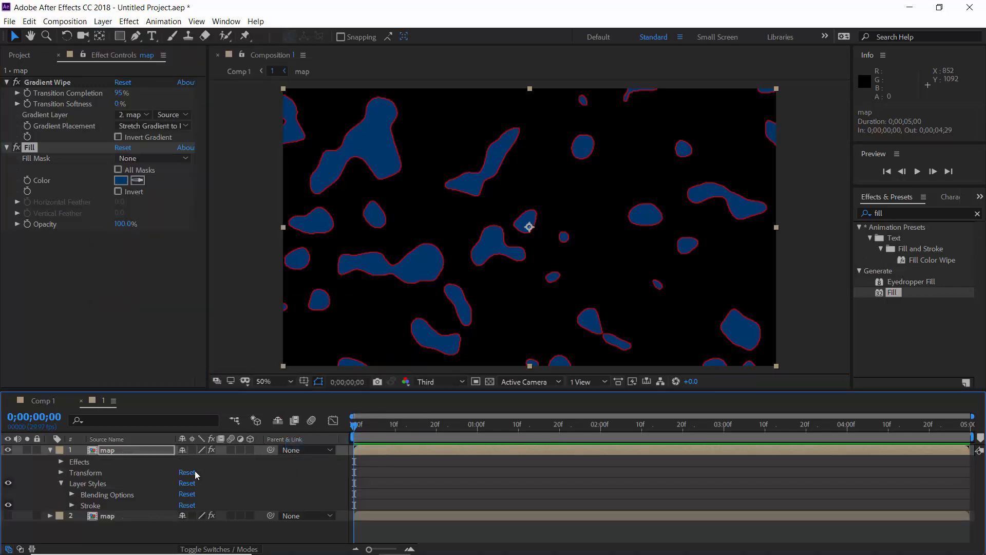
- Set the Stroke layer style's colour on the upper map layer in precomp 1 to yellow, FFDE00
left_click(72, 506)
left_click(185, 505)
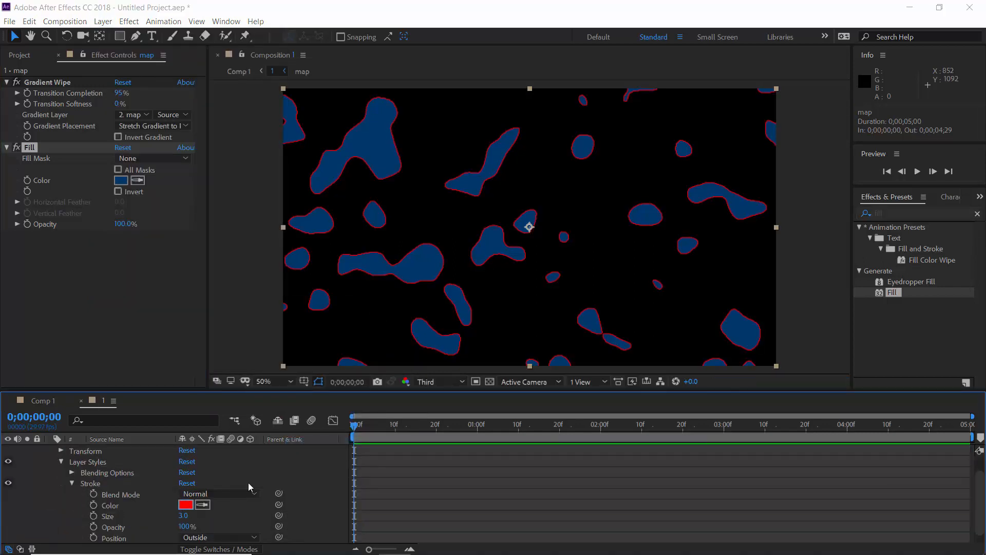
left_click(851, 271)
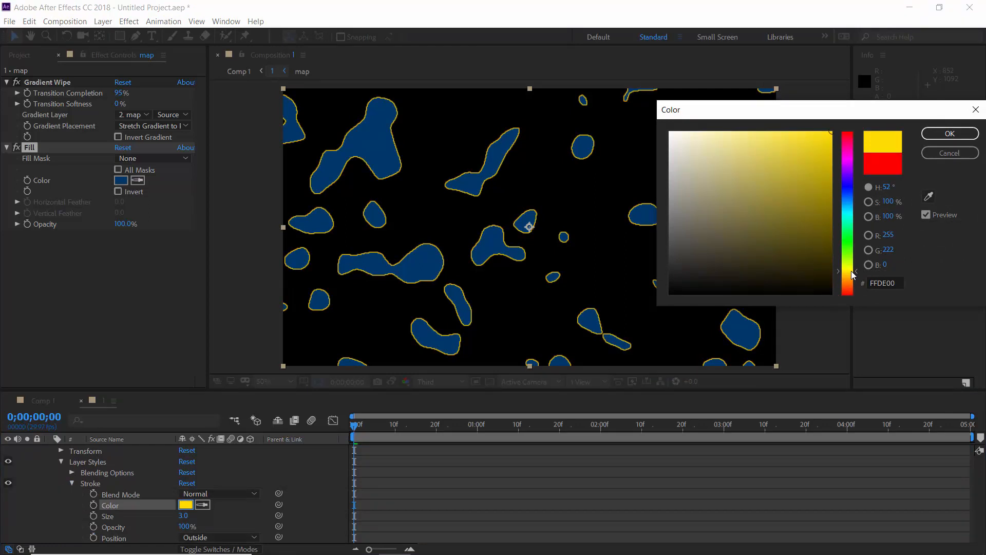
left_click(950, 134)
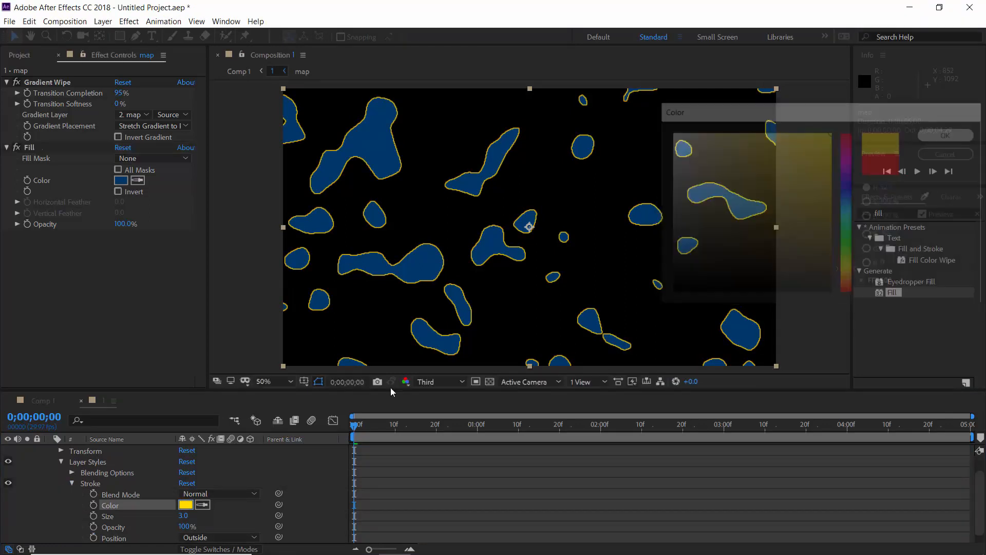
left_click(71, 484)
- Return to Comp 1, open precomp 2 and apply the Fill effect to its upper map layer
left_click(45, 402)
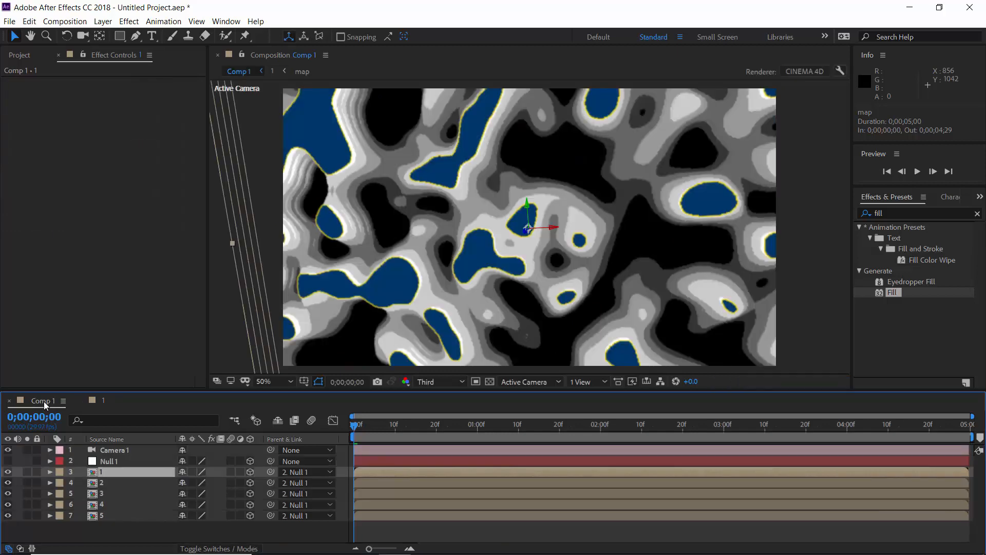
double_click(106, 485)
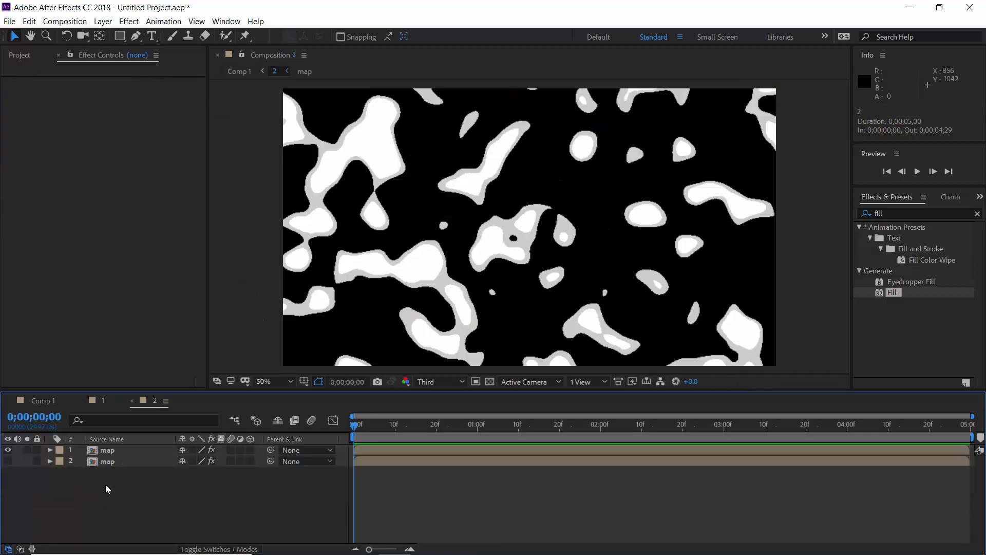
left_click(137, 452)
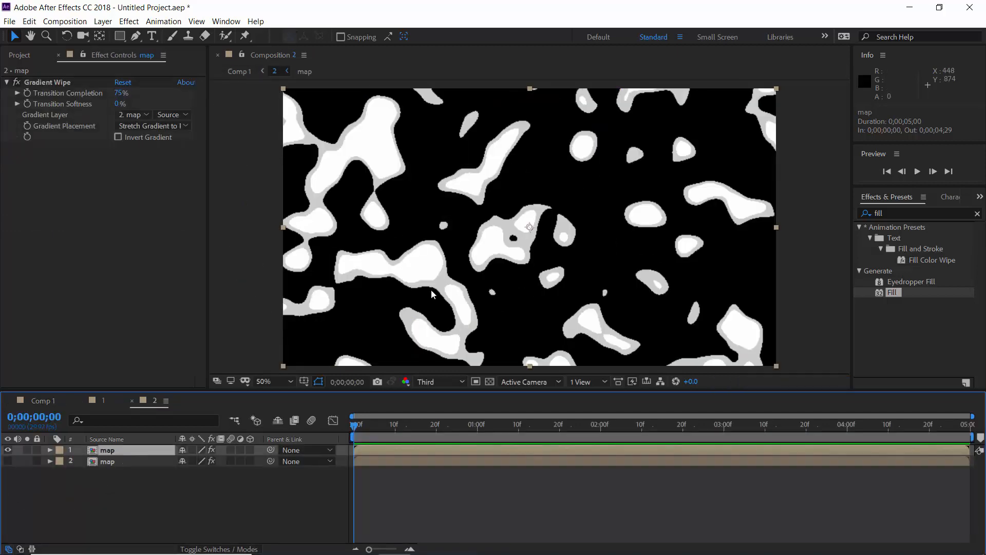
double_click(896, 293)
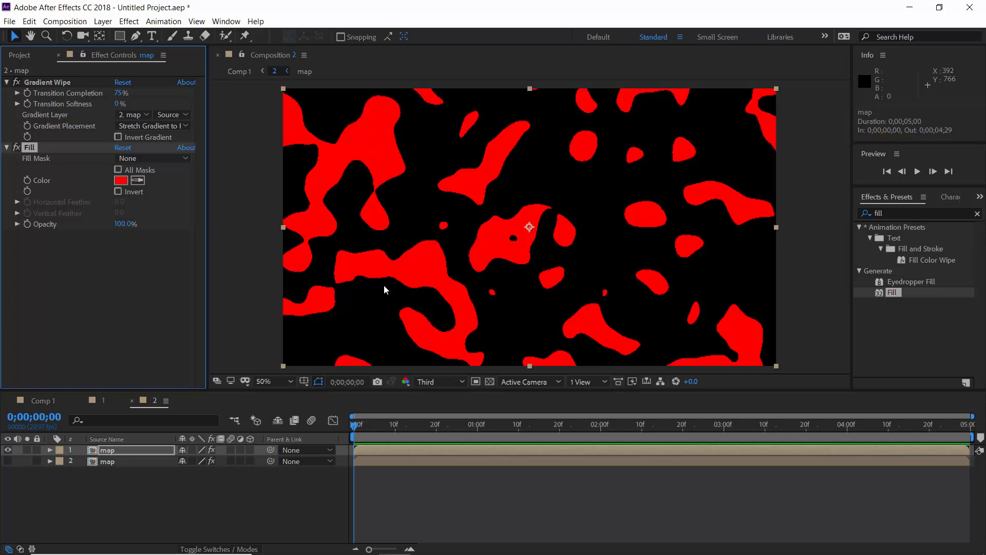
- Disable the Fill temporarily, sample the map's light grey as its fill colour, and re-enable the effect
left_click(16, 148)
left_click(144, 182)
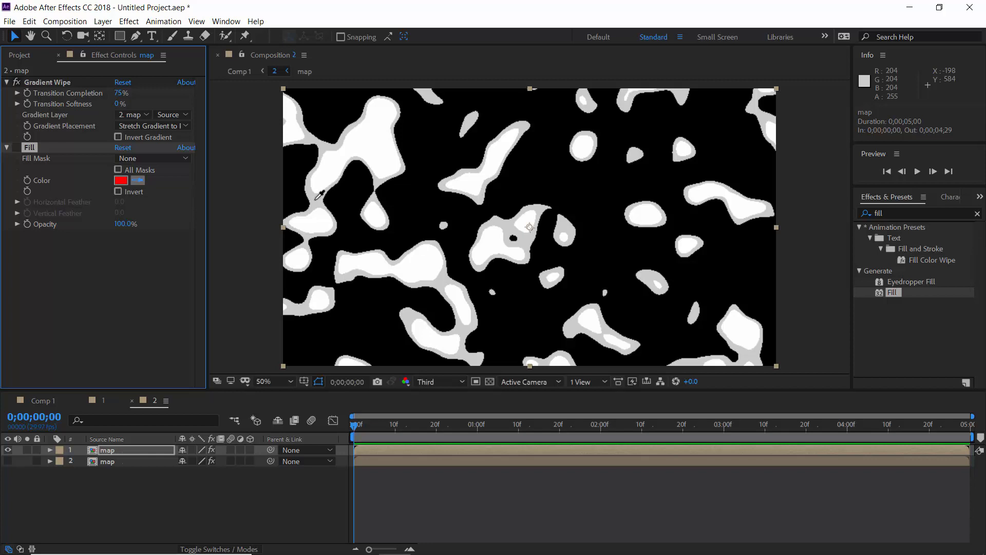
left_click(314, 200)
left_click(16, 149)
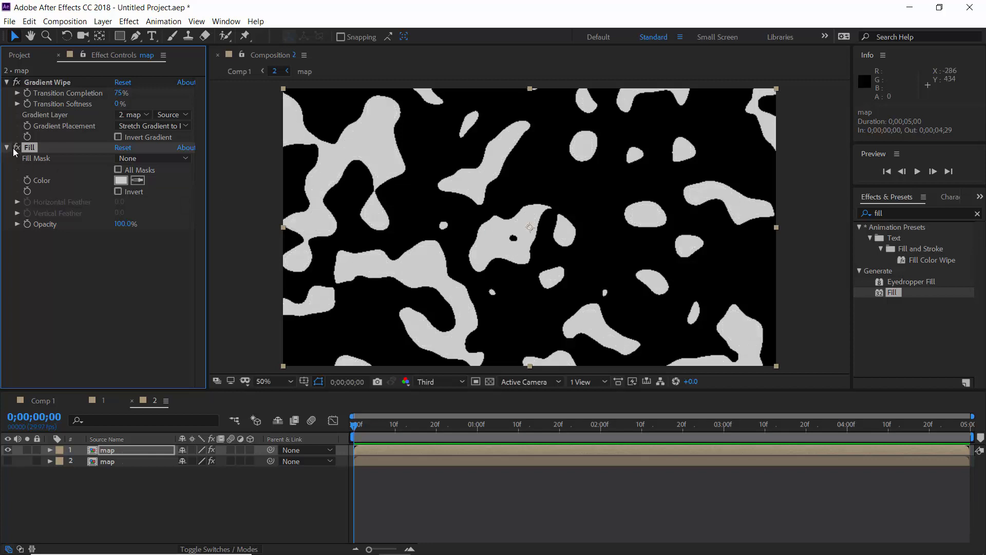
- Duplicate the upper map layer in precomp 2 and set the copy's Fill colour to dark magenta
left_click(141, 449)
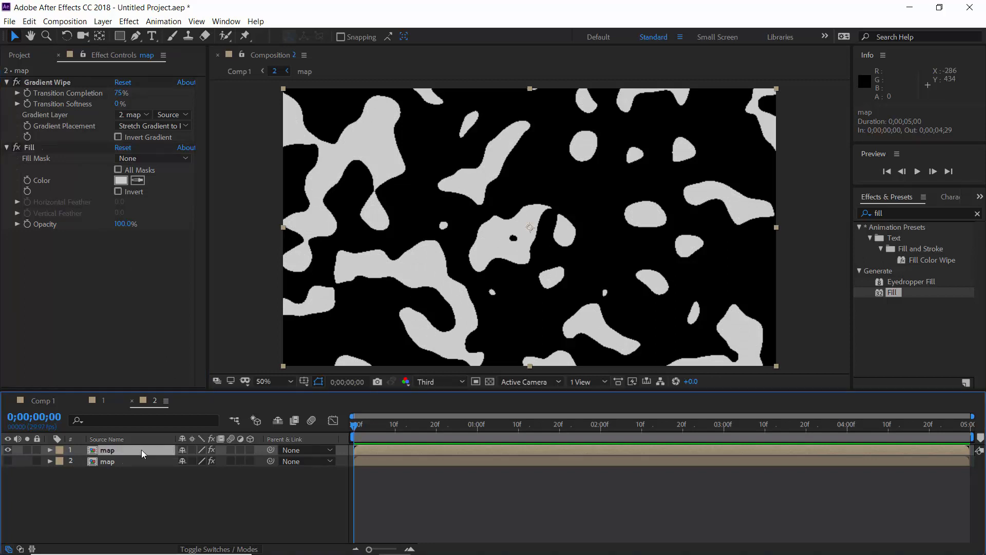
key("ctrl+d")
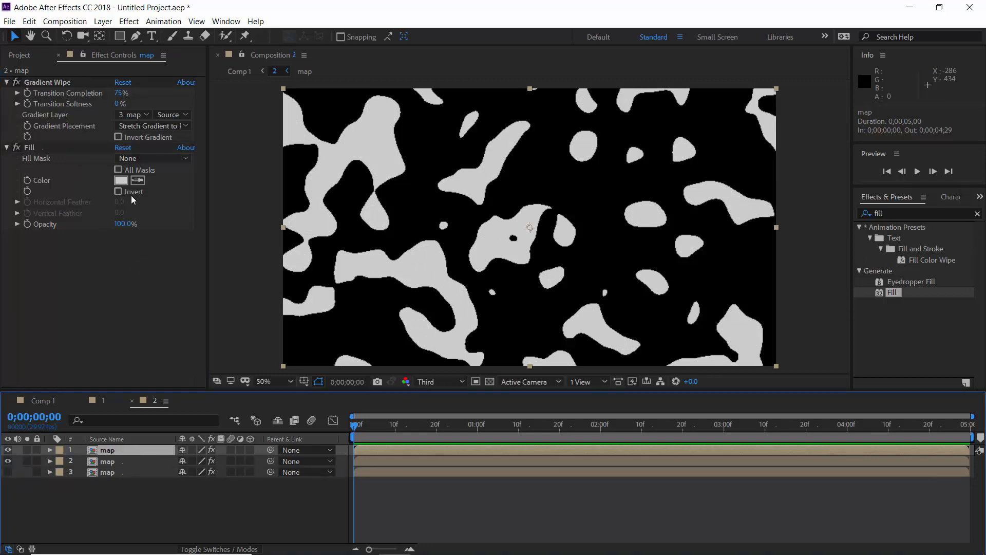
left_click(121, 181)
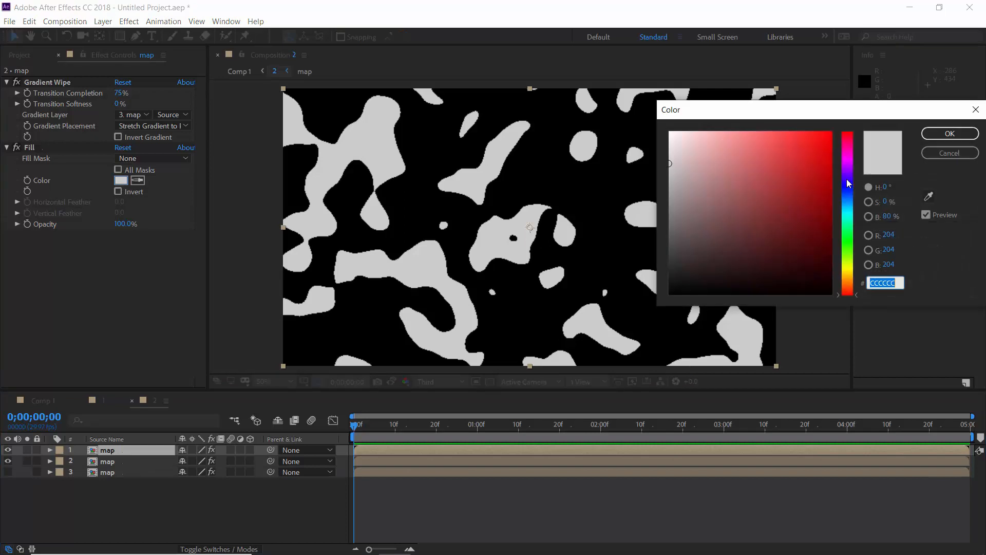
left_click_drag(848, 183, 857, 154)
left_click(831, 195)
left_click(950, 134)
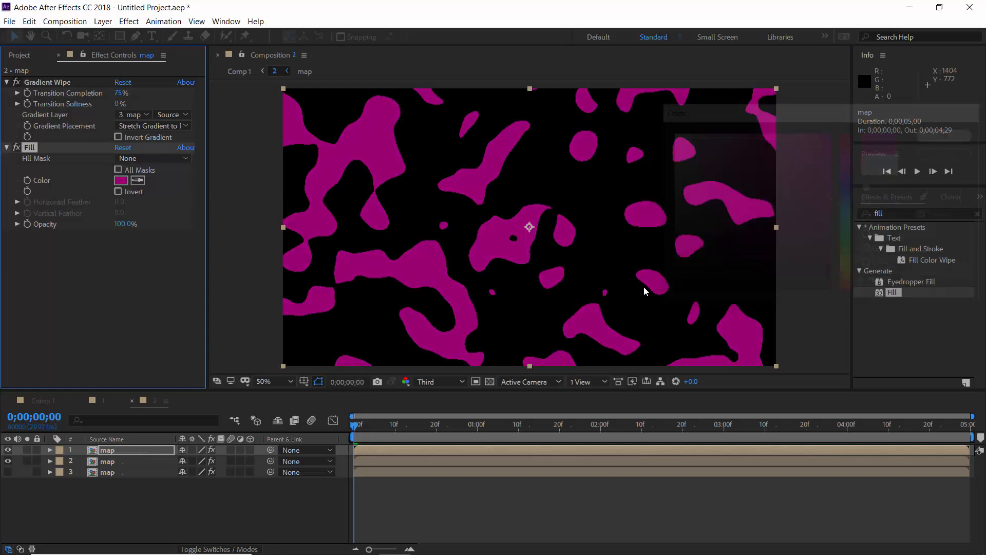
- Duplicate the magenta map layer and replace the Fill effect on the top copy with 4-Color Gradient
left_click(143, 446)
key("ctrl+d")
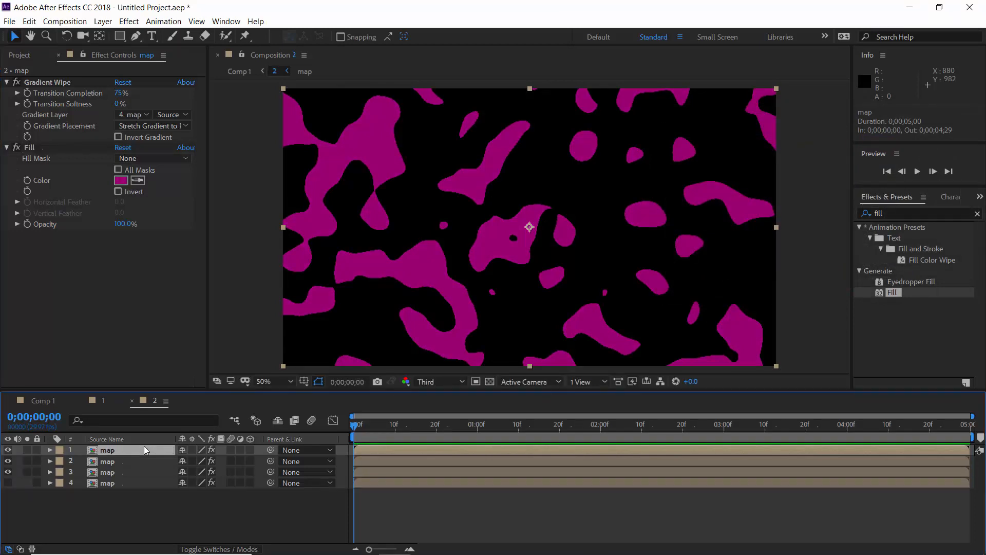
left_click(856, 214)
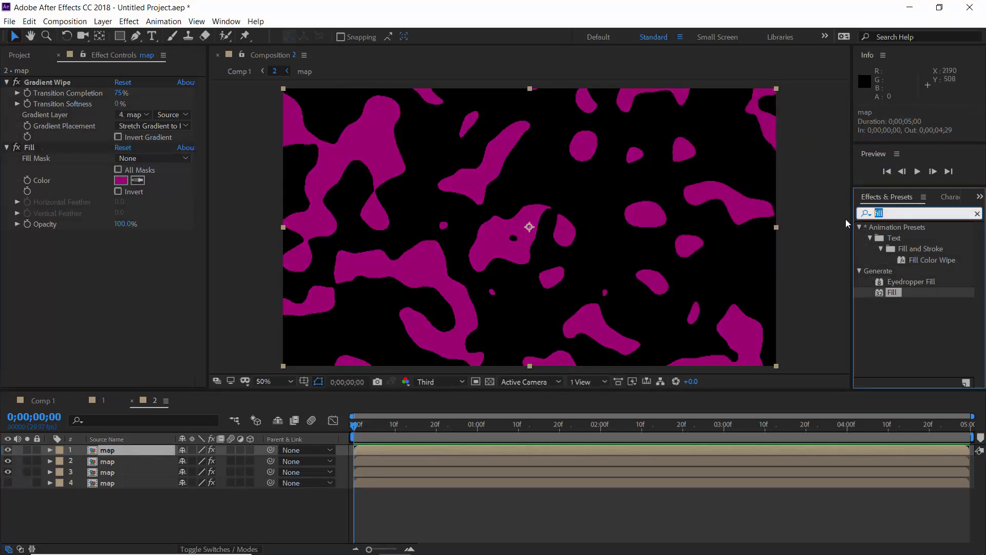
type("gradie")
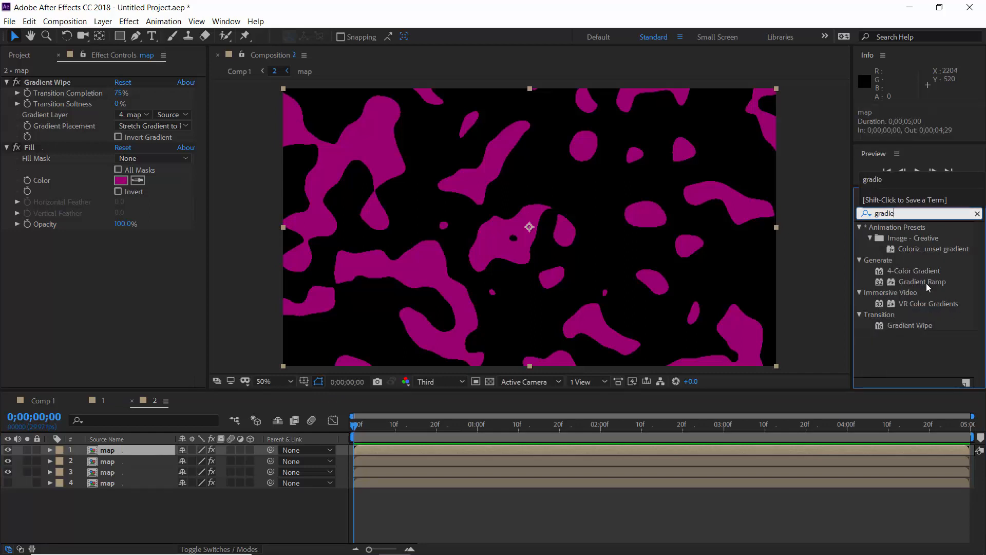
double_click(920, 275)
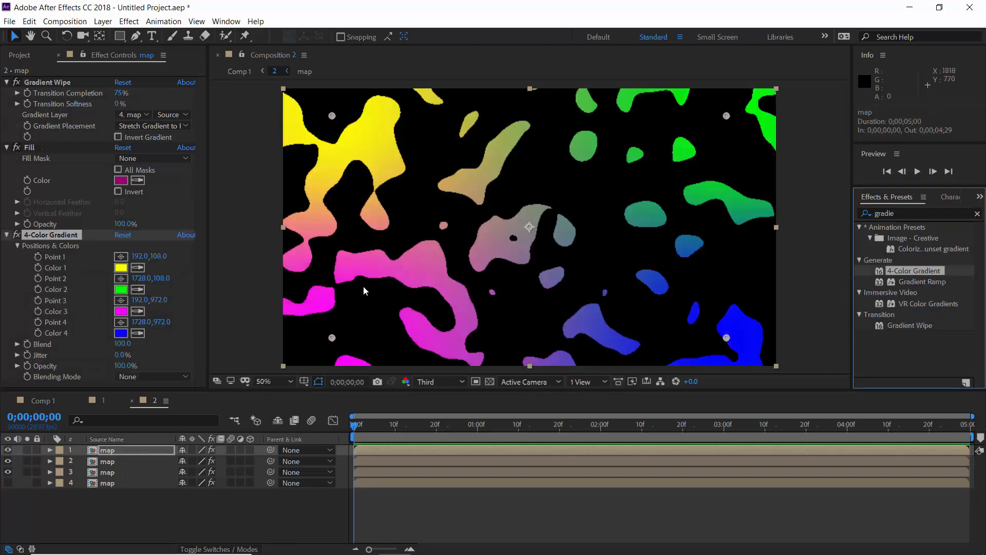
left_click(32, 151)
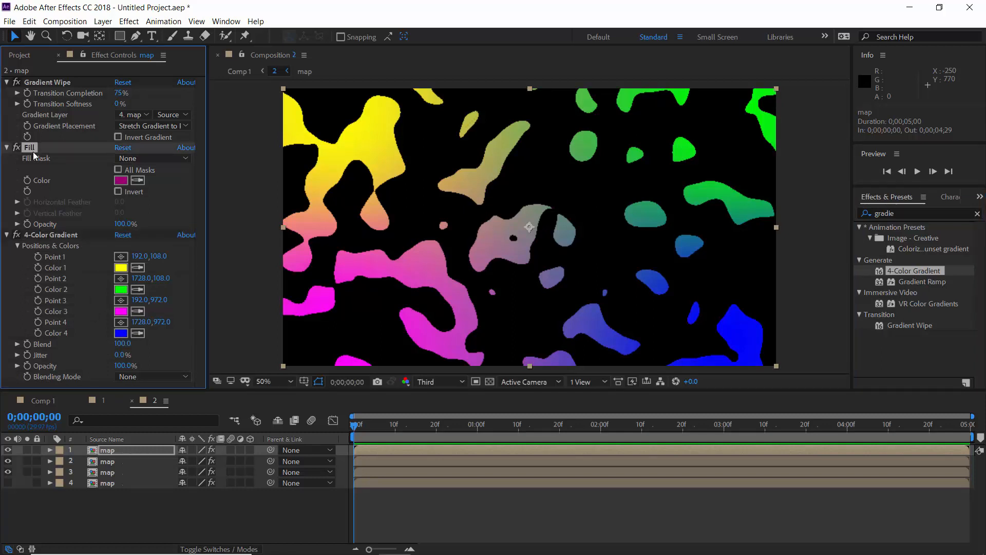
key("Delete")
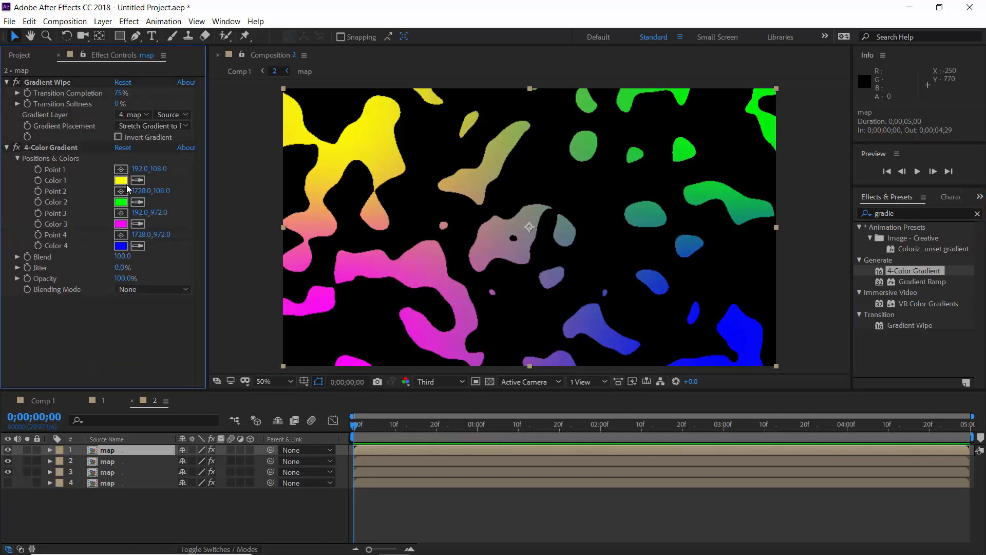
- Set the 4-Color Gradient's Color 4 to pink, FF0071, and Color 2 to orange
left_click(121, 245)
left_click(848, 146)
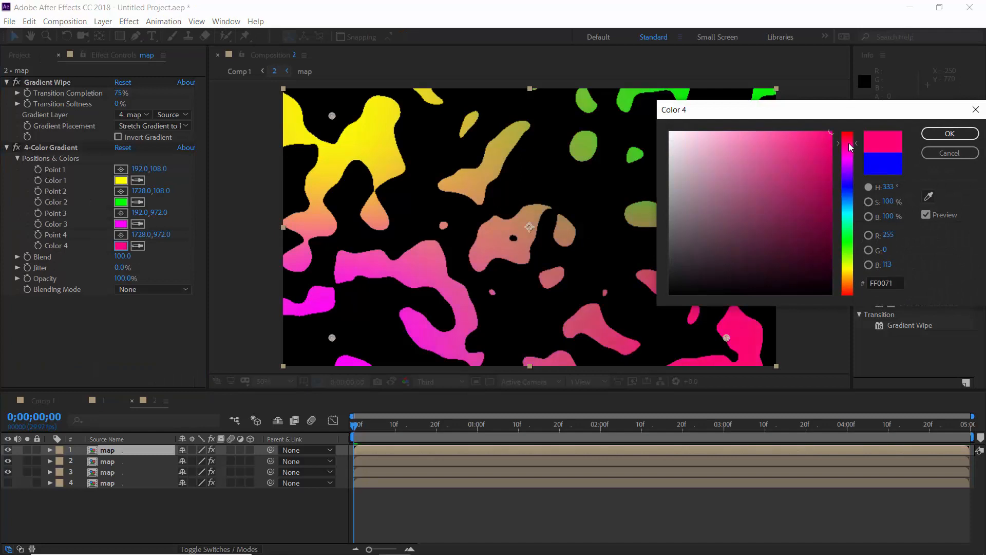
left_click(950, 133)
left_click(121, 202)
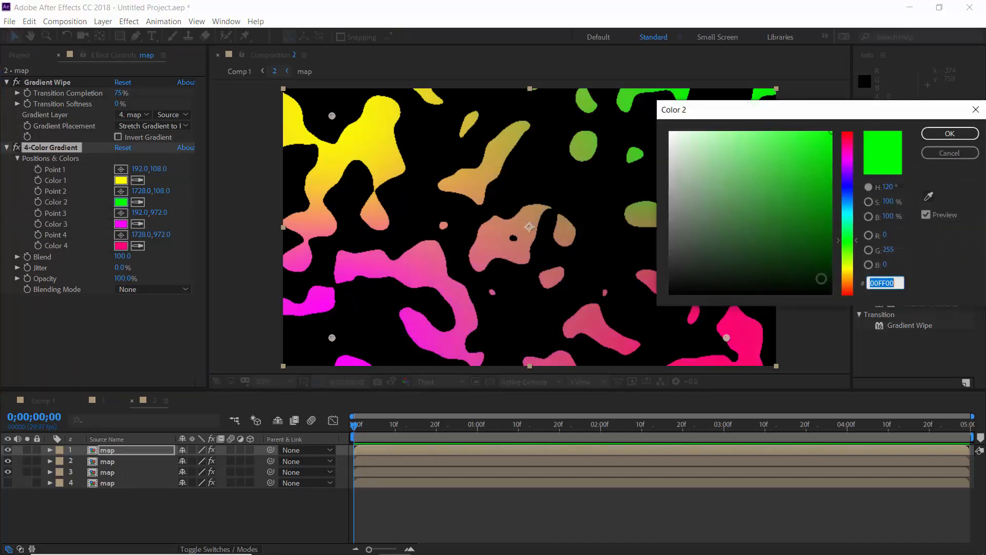
left_click(853, 278)
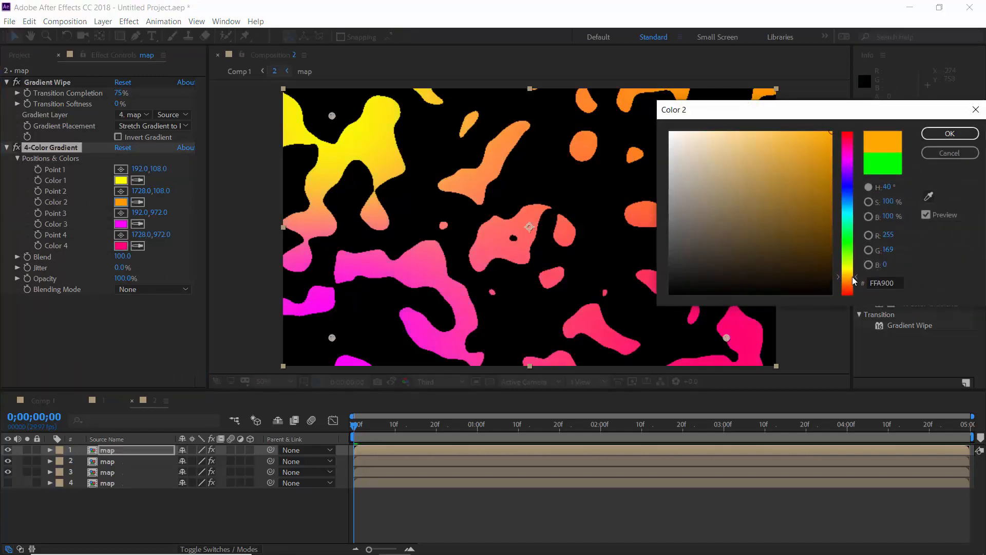
left_click(950, 133)
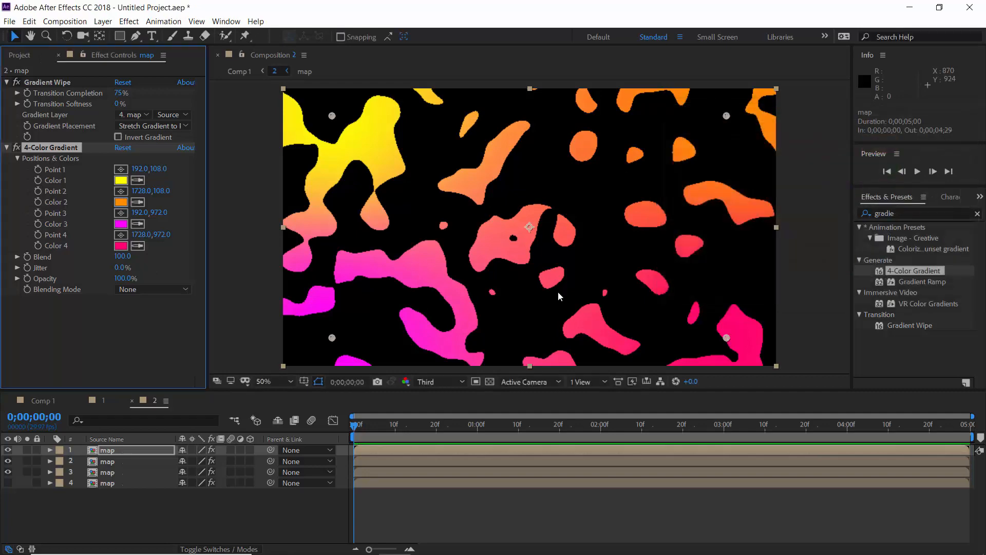
- Add a Stroke layer style to the second map layer, the magenta one, and collapse its properties
left_click(103, 21)
mouse_move(174, 306)
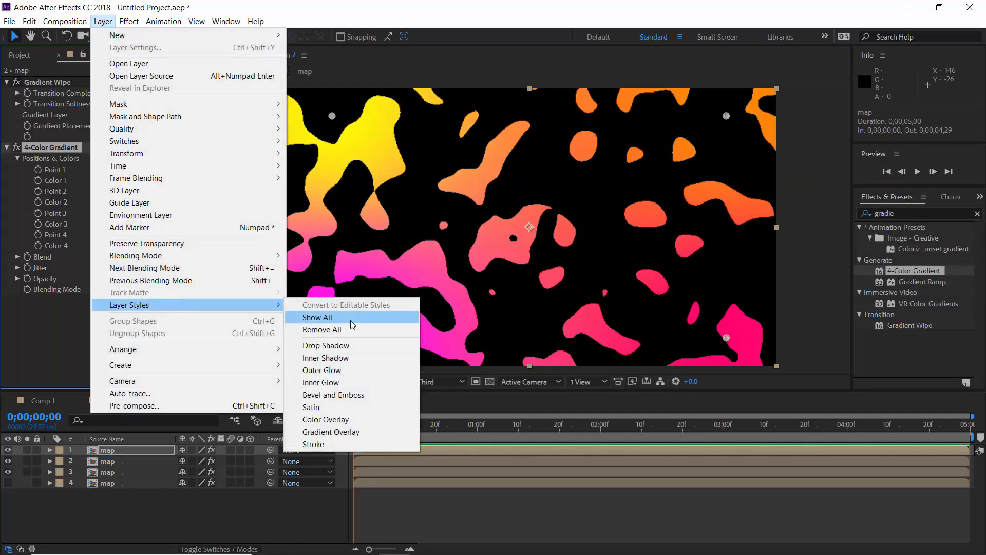
left_click(124, 462)
left_click(129, 21)
mouse_move(102, 21)
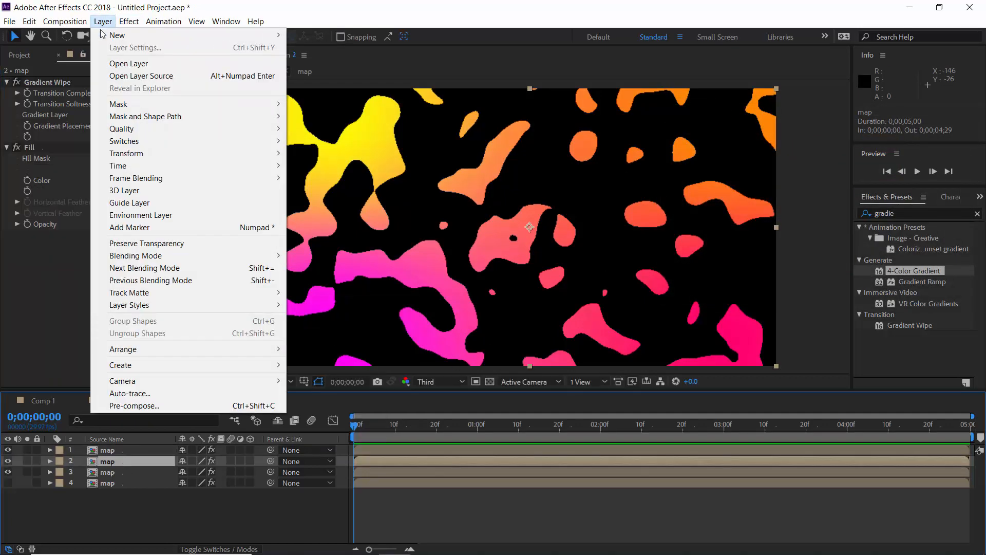
mouse_move(156, 306)
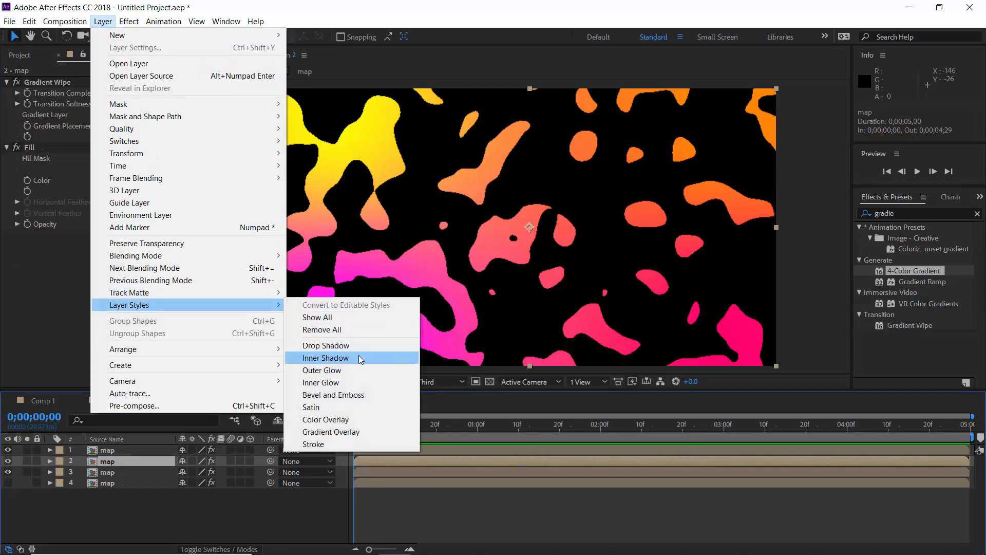
left_click(329, 444)
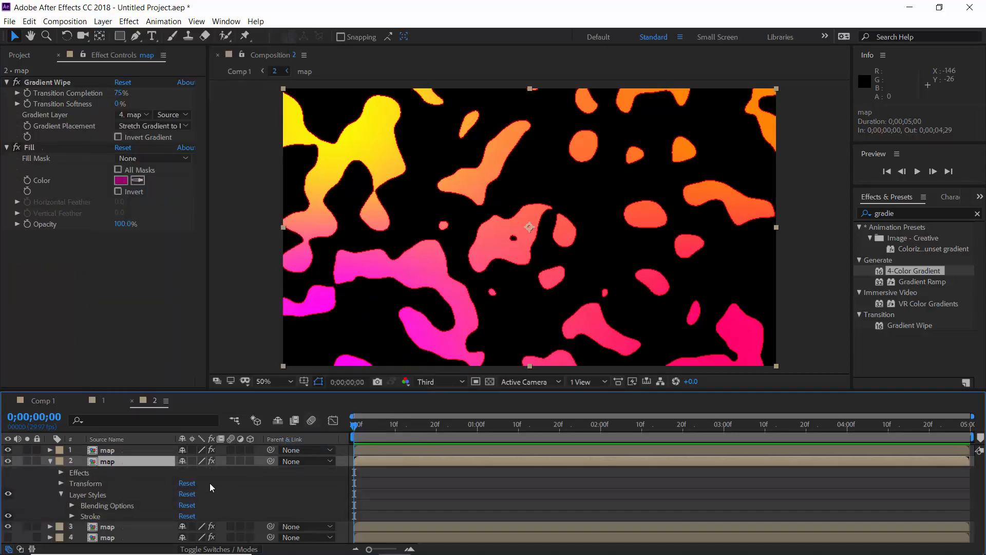
left_click(49, 461)
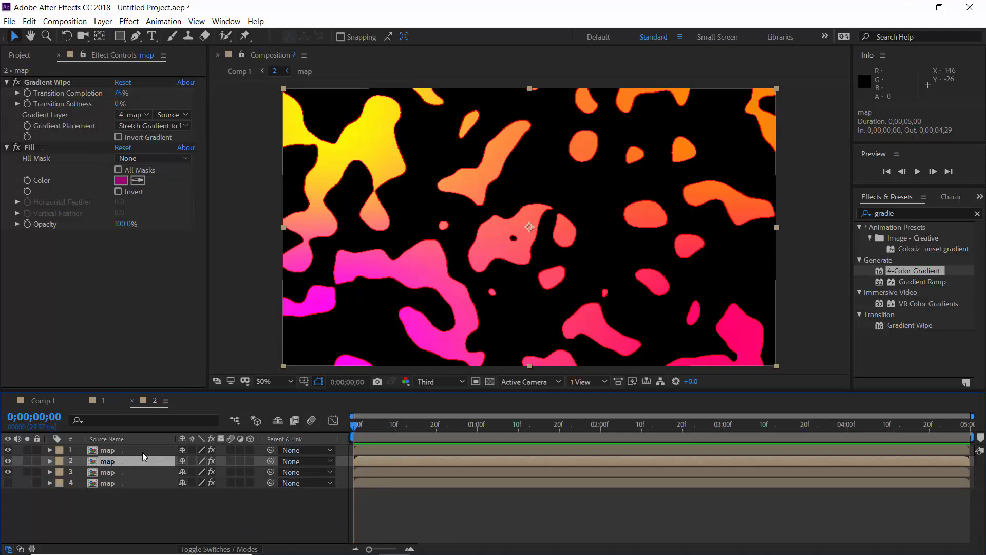
- Find the Venetian Blinds animation preset and apply it to the top gradient map layer in precomp 2
left_click(142, 452)
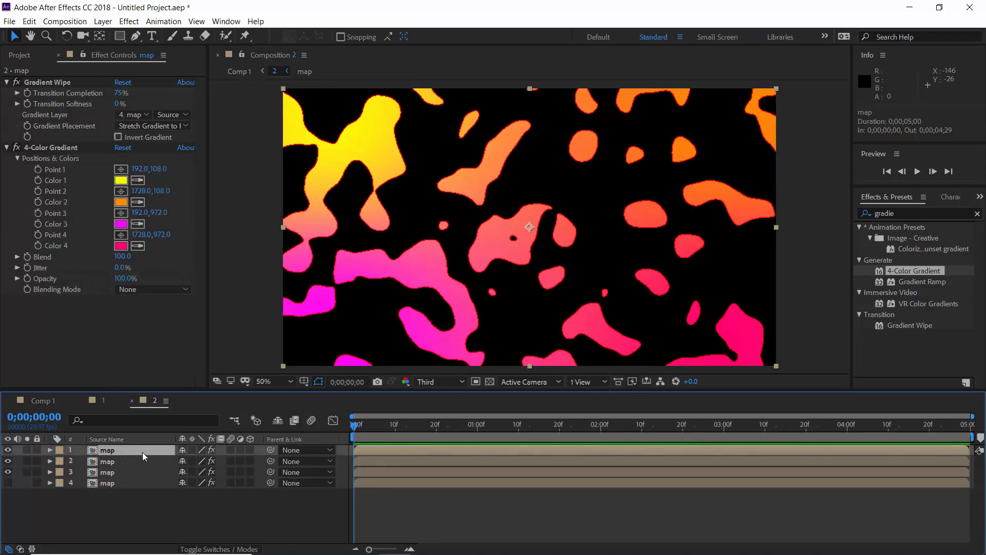
left_click(896, 215)
type("ve")
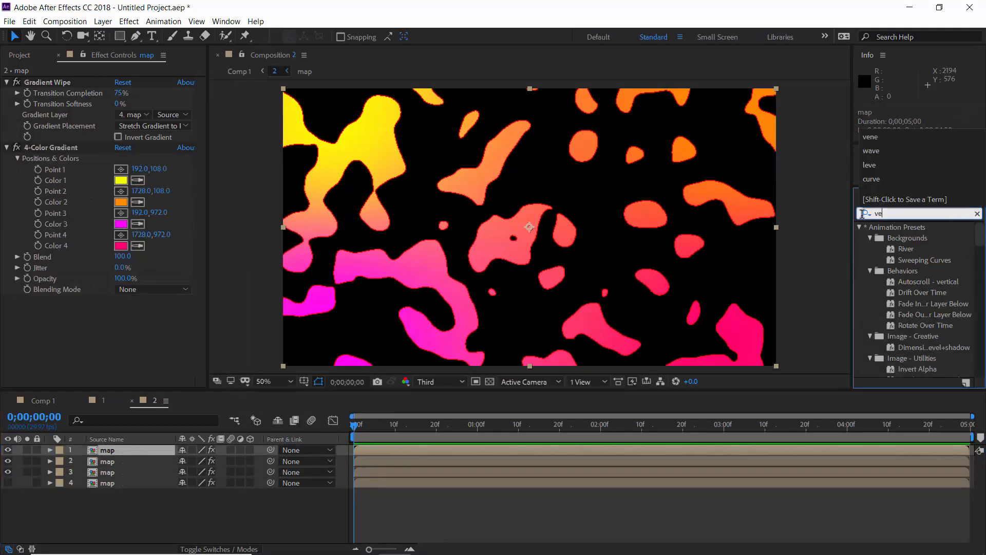
type("ne")
double_click(908, 249)
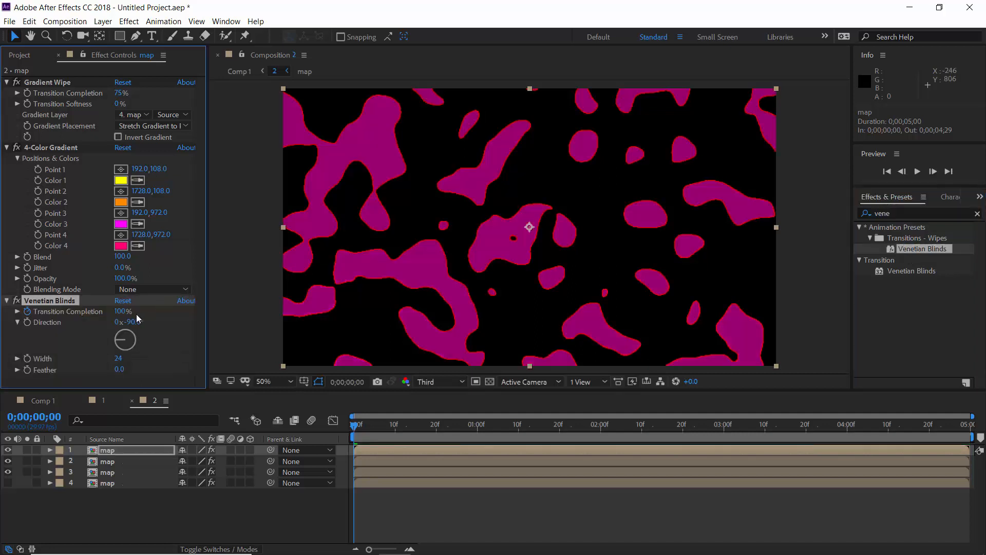
- Set the Venetian Blinds transition completion to 50% and the width to 10
left_click(120, 312)
type("50")
key("Return")
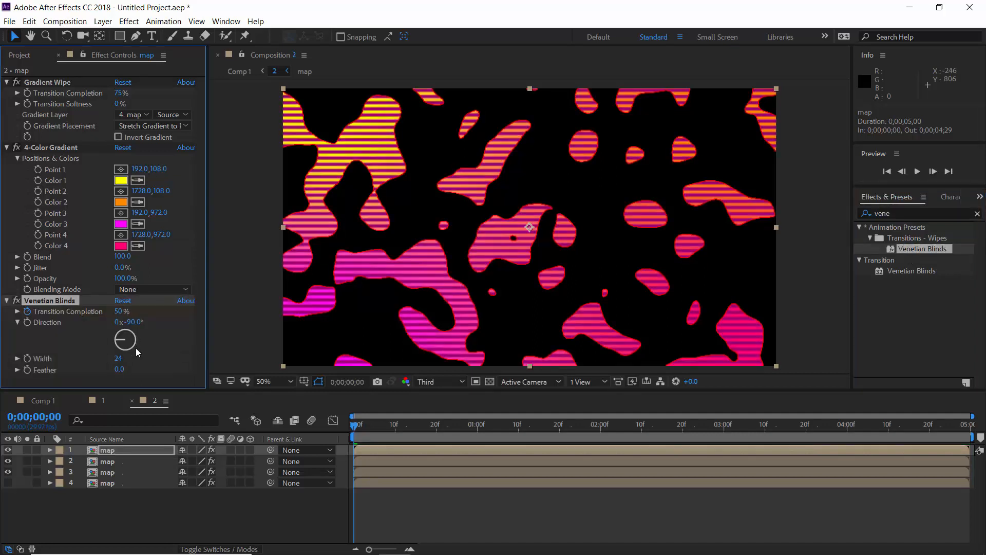
left_click(118, 358)
type("10")
key("Return")
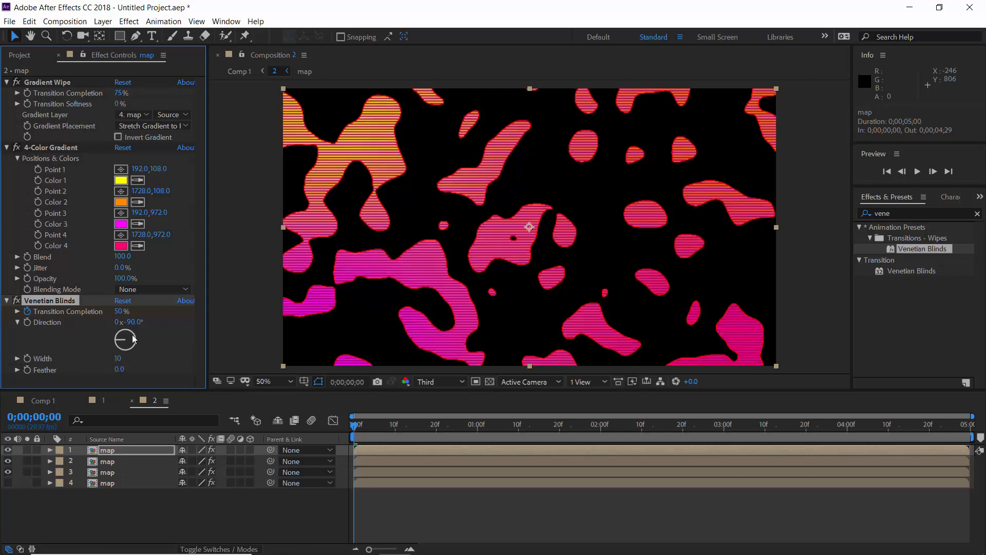
- Set the Venetian Blinds direction to -45° for diagonal stripes
mouse_move(136, 322)
left_mouse_down()
mouse_move(123, 323)
mouse_move(154, 323)
left_mouse_up()
left_click(138, 323)
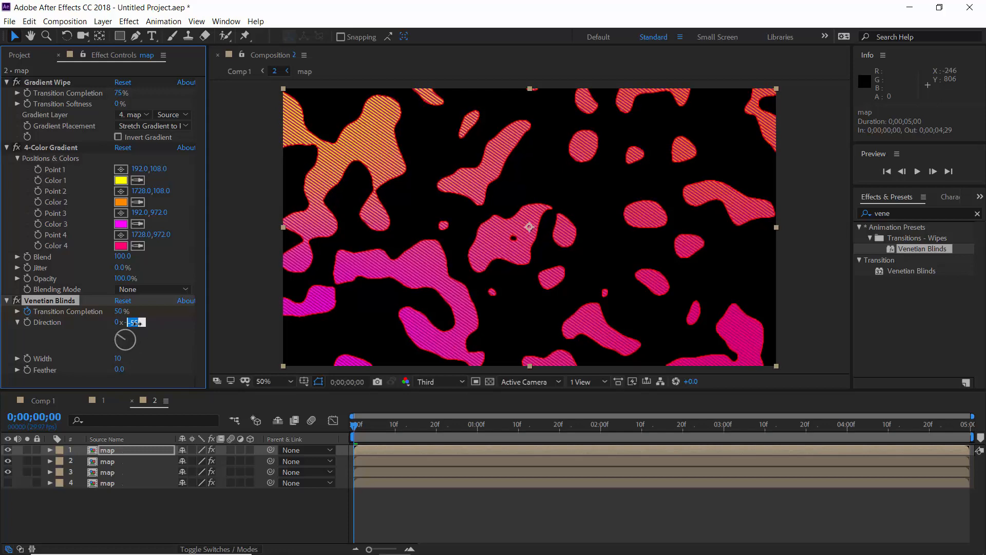
type("-45")
key("Return")
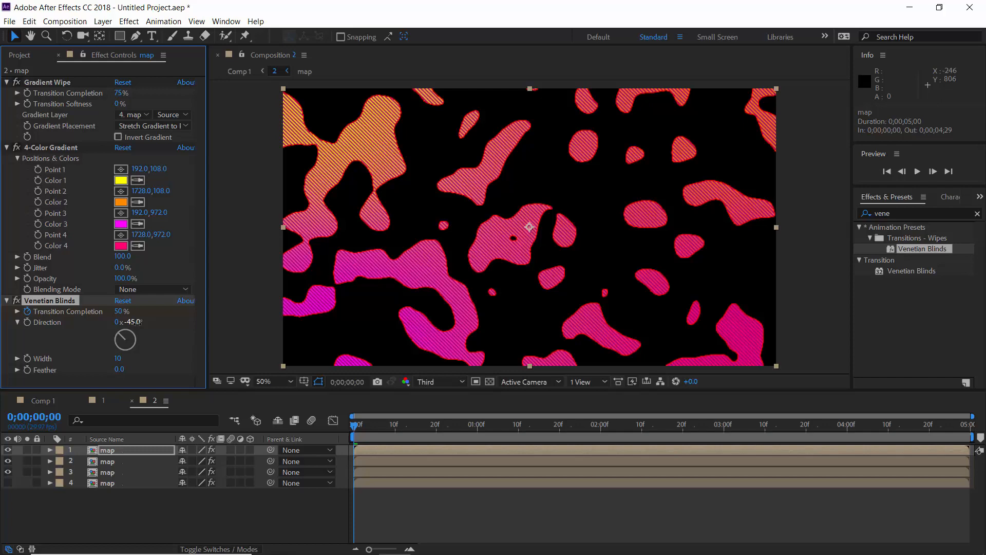
- Open precomp 3 from Comp 1 and apply the Fill effect to its top map layer
left_click(43, 401)
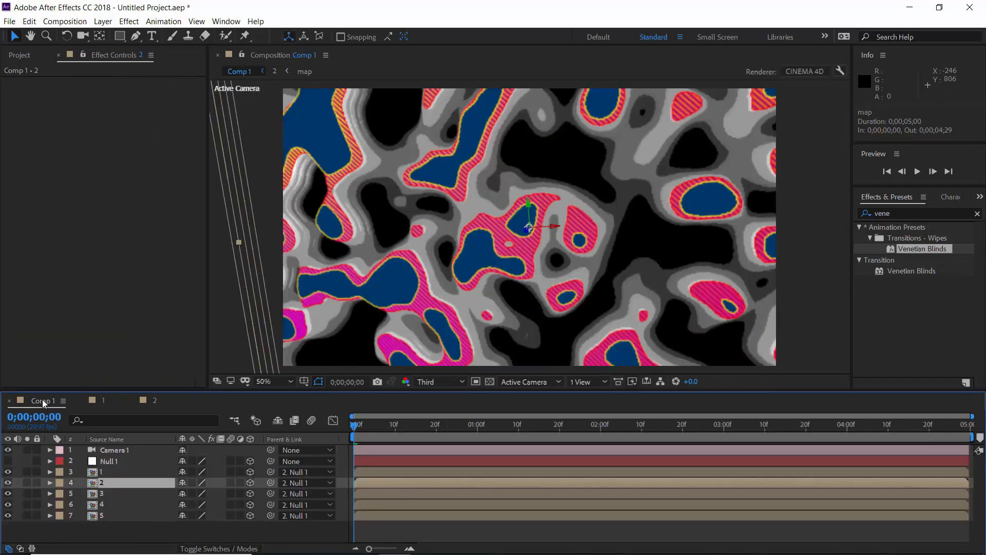
double_click(113, 494)
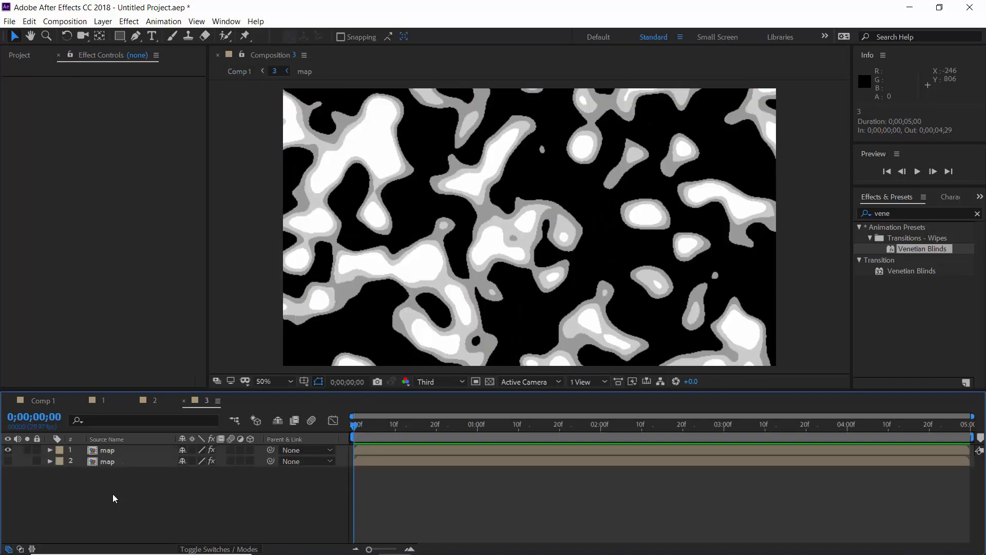
left_click(125, 450)
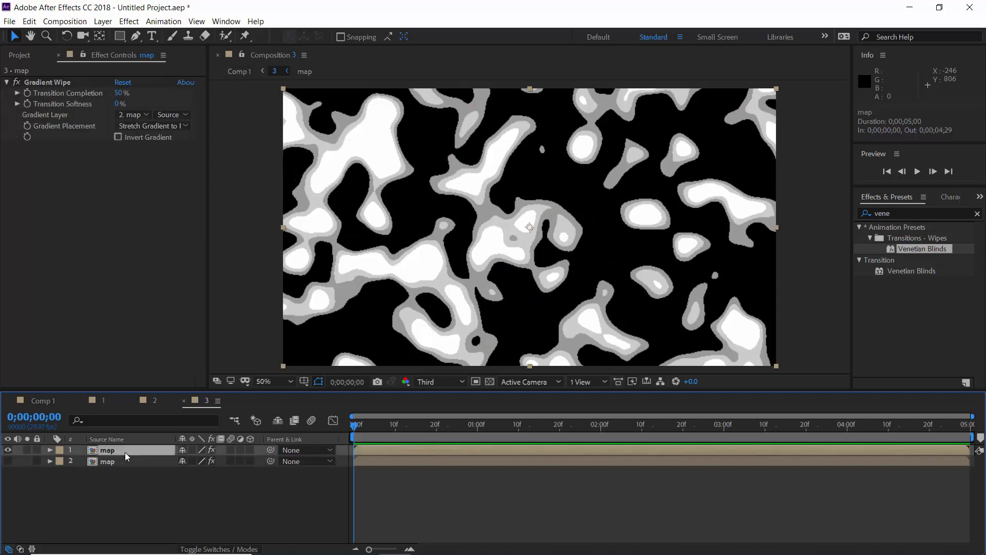
left_click(910, 212)
type("fill")
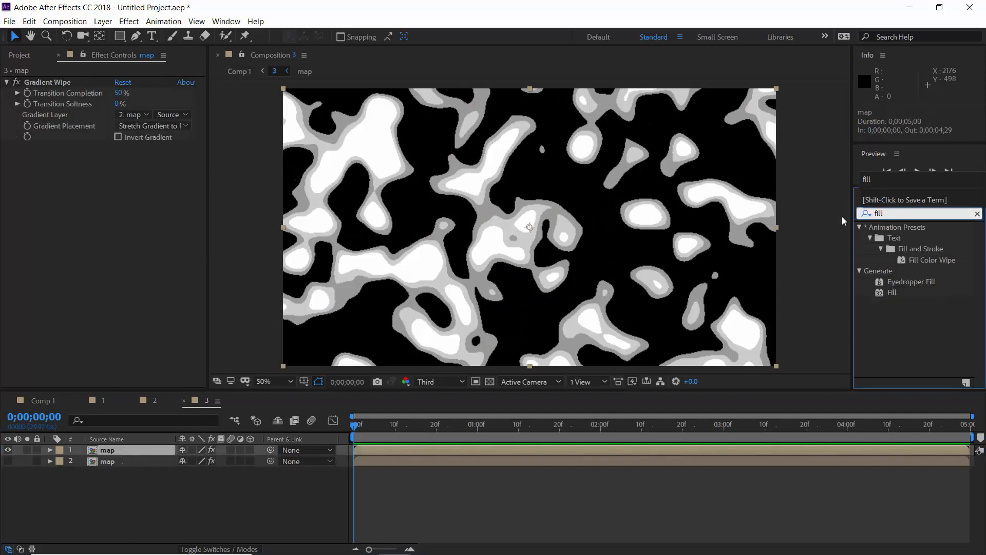
double_click(909, 292)
- Sample the mid grey 999999 from the composition view as the Fill color of the top map layer
left_click(137, 180)
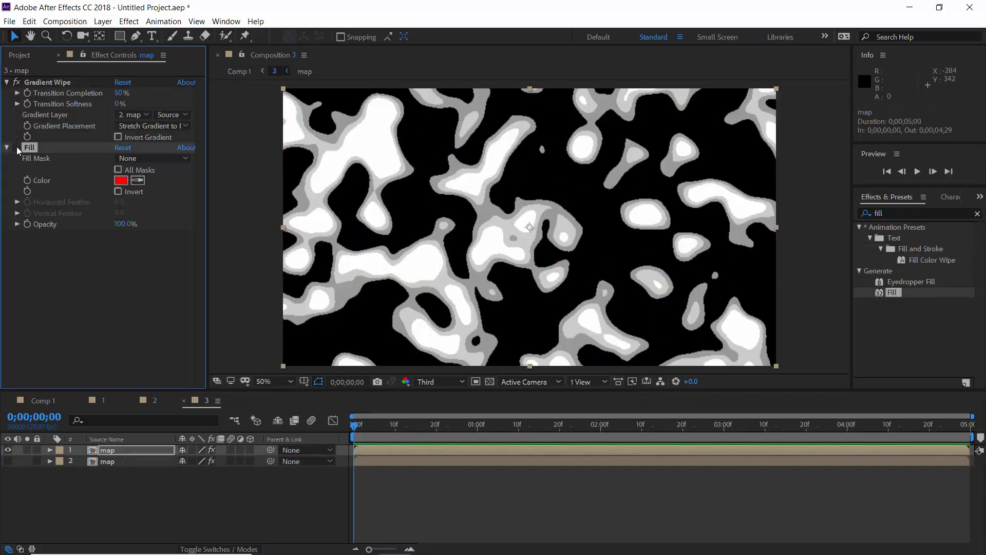
left_click(344, 121)
left_click(16, 148)
- Duplicate the grey map layer and set the copy's Fill color to bright blue 0091FF
left_click(147, 450)
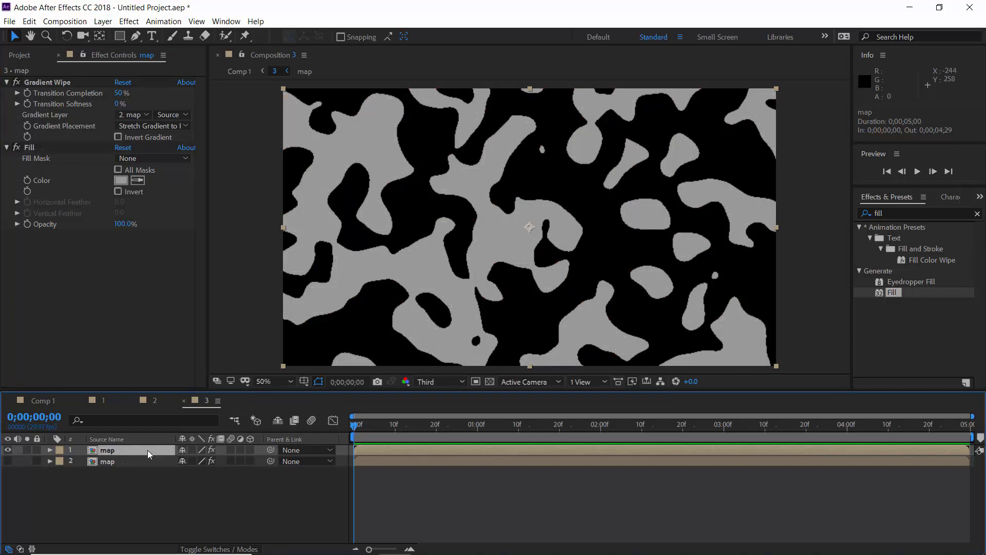
key("ctrl+d")
left_click(121, 180)
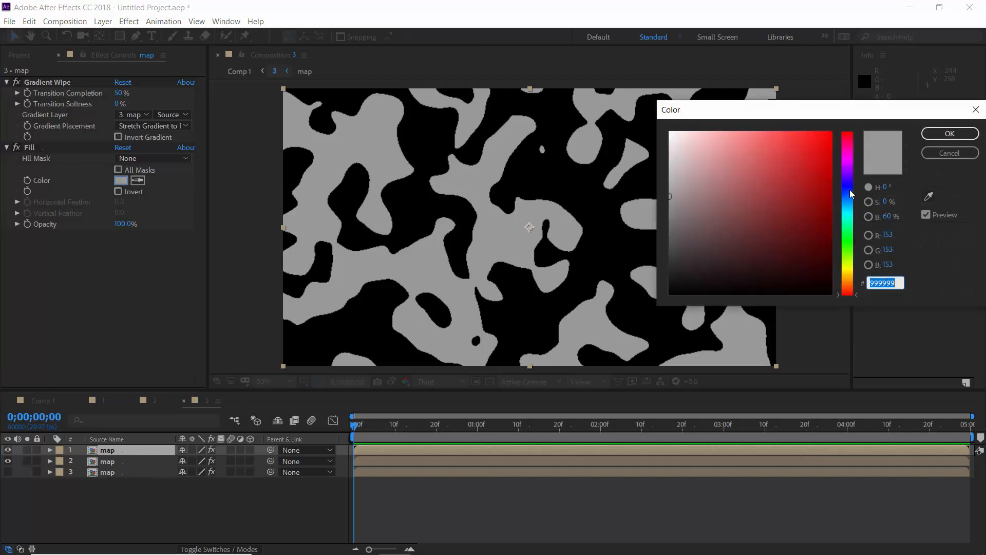
left_click(852, 197)
left_click(831, 133)
left_click(852, 201)
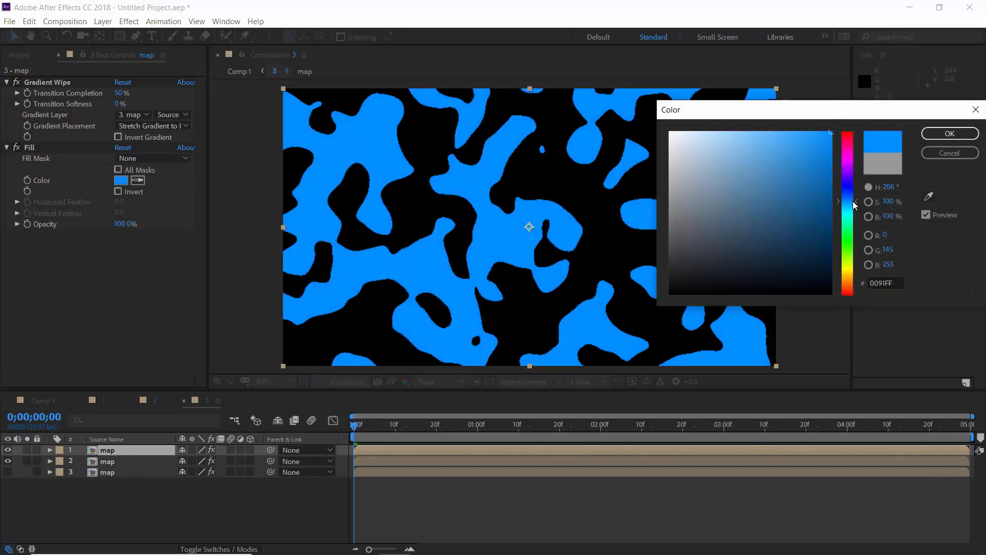
left_click(949, 133)
- Duplicate the bright blue map layer and shift the copy's Fill hue to a deeper blue
left_click(161, 450)
key("ctrl+d")
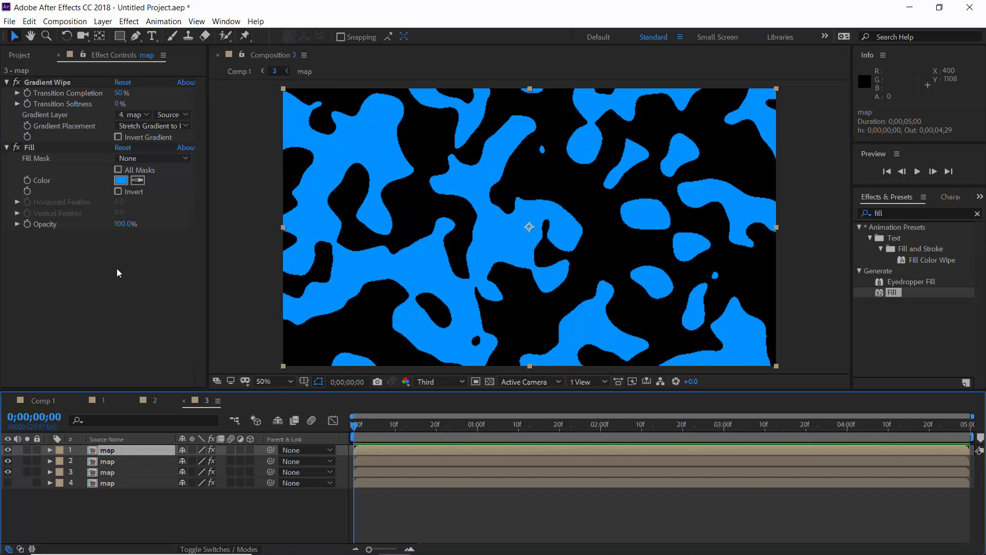
left_click(119, 179)
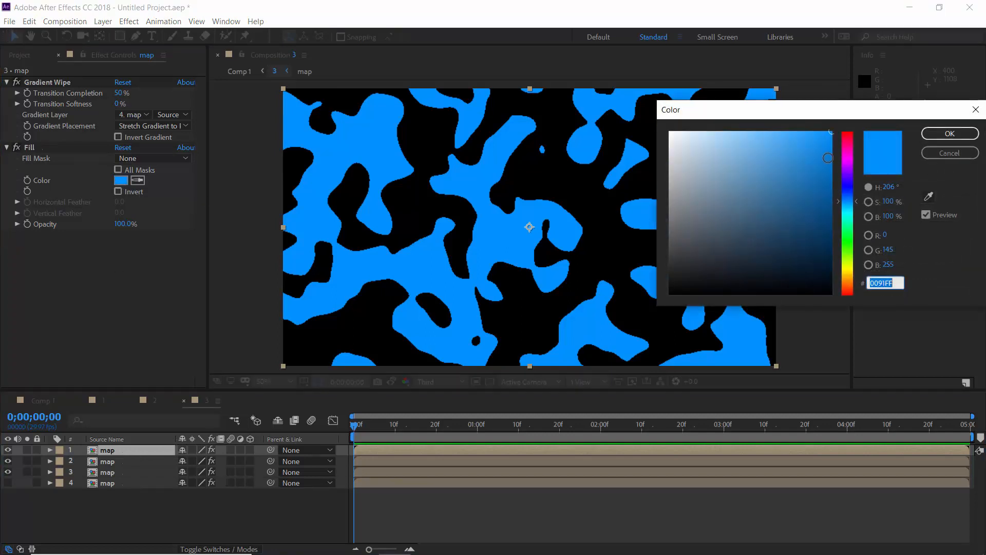
left_click_drag(847, 200, 847, 191)
left_click(951, 133)
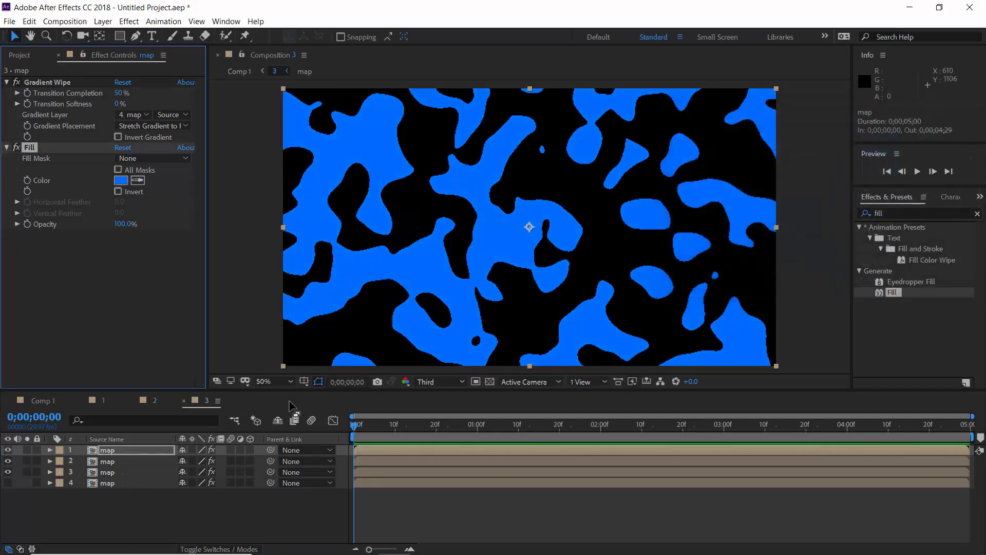
left_click(290, 406)
- Find the Block Dissolve transition effect and apply it to the top, deeper blue map layer
left_click(865, 214)
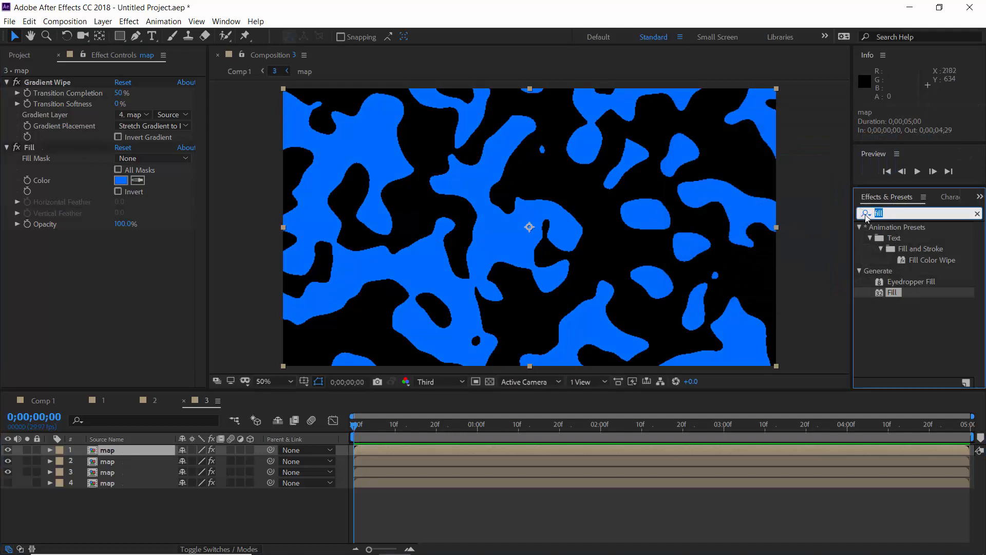
type("block")
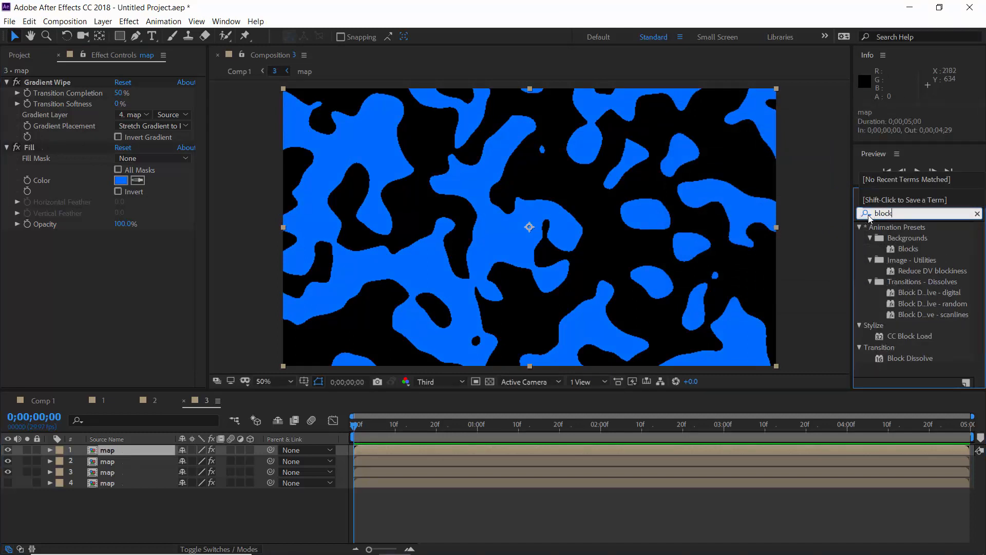
left_click(910, 358)
double_click(910, 358)
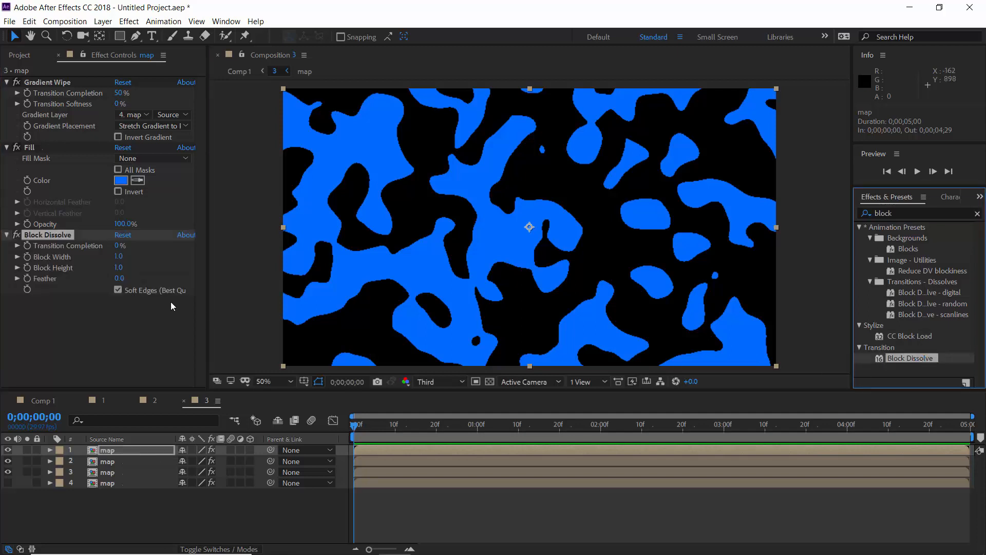
- Set the Block Dissolve transition completion to 10% and adjust its block width and height
left_click(117, 246)
type("10")
key("Return")
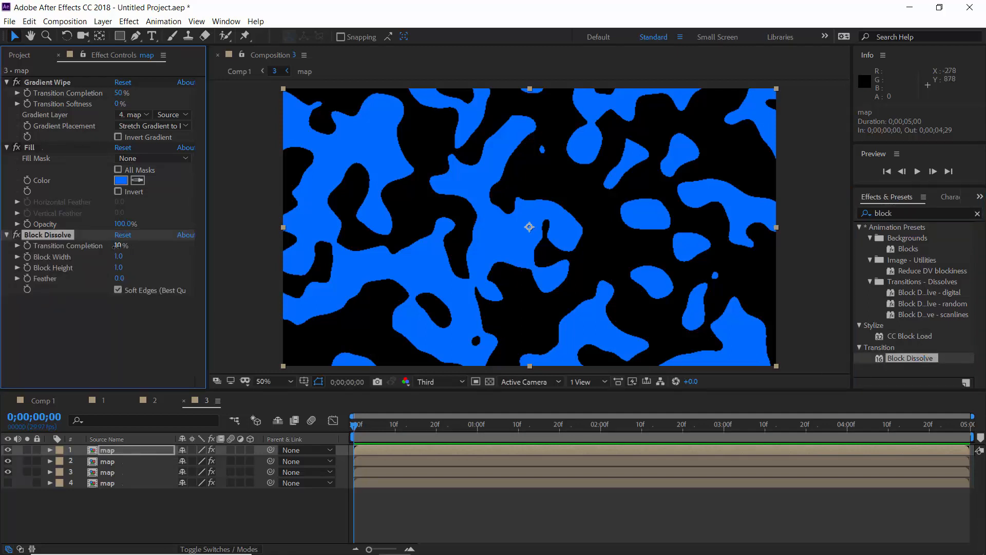
left_click(118, 257)
key("Tab")
key("Return")
- Lighten the Fill color of the second map layer to the pale blue 44A4FF
left_click(123, 465)
left_click(121, 181)
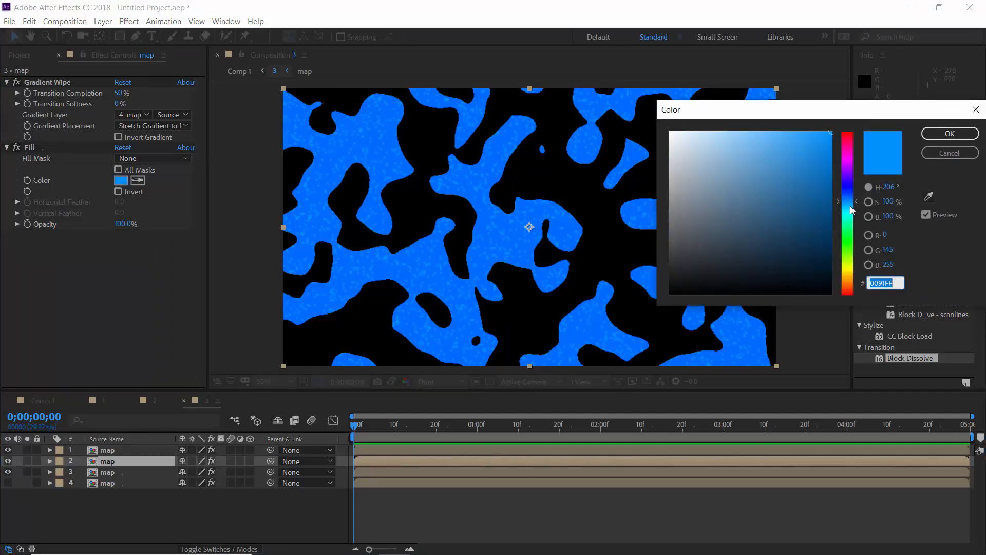
left_click_drag(807, 133, 789, 132)
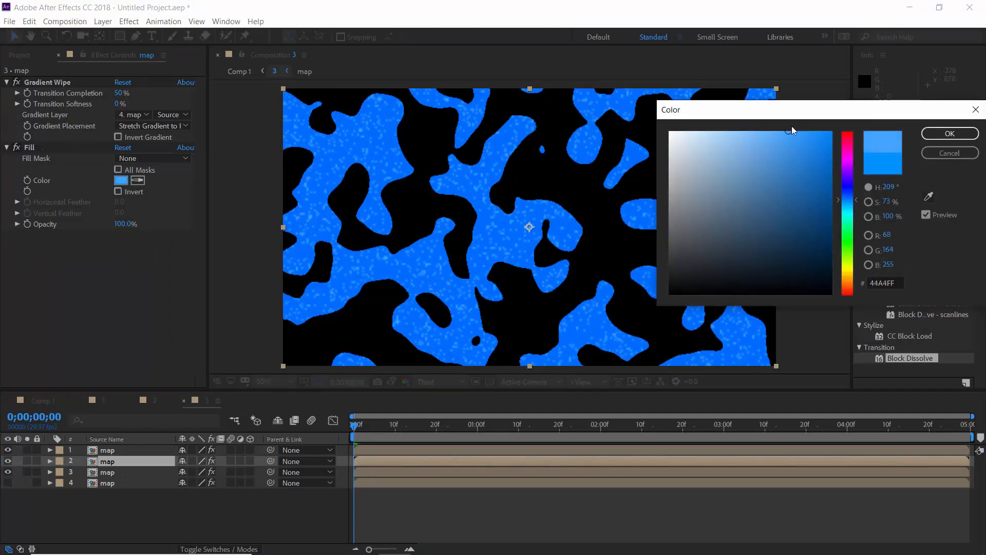
left_click(950, 134)
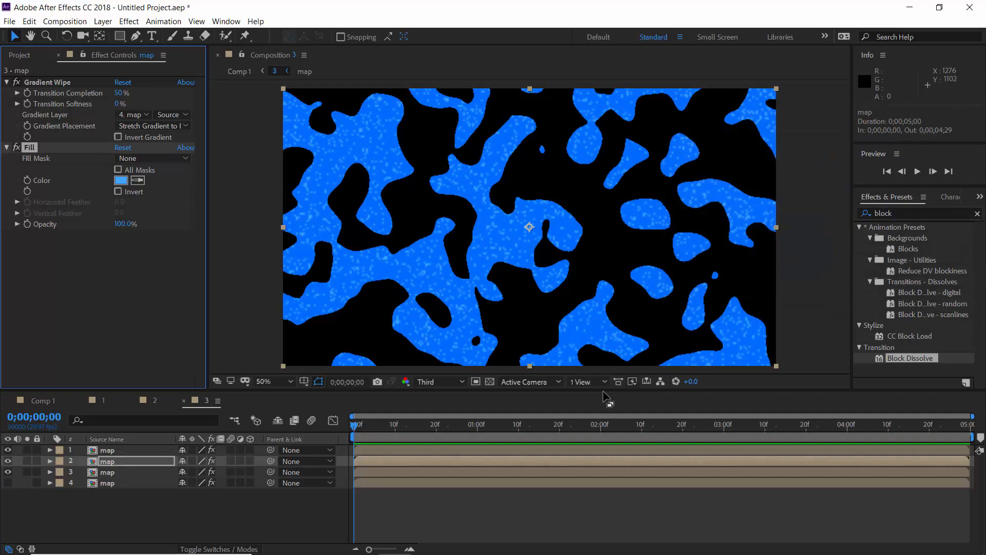
- Open precomp 4 from Comp 1 and apply the Fill effect to its top map layer
left_click(45, 400)
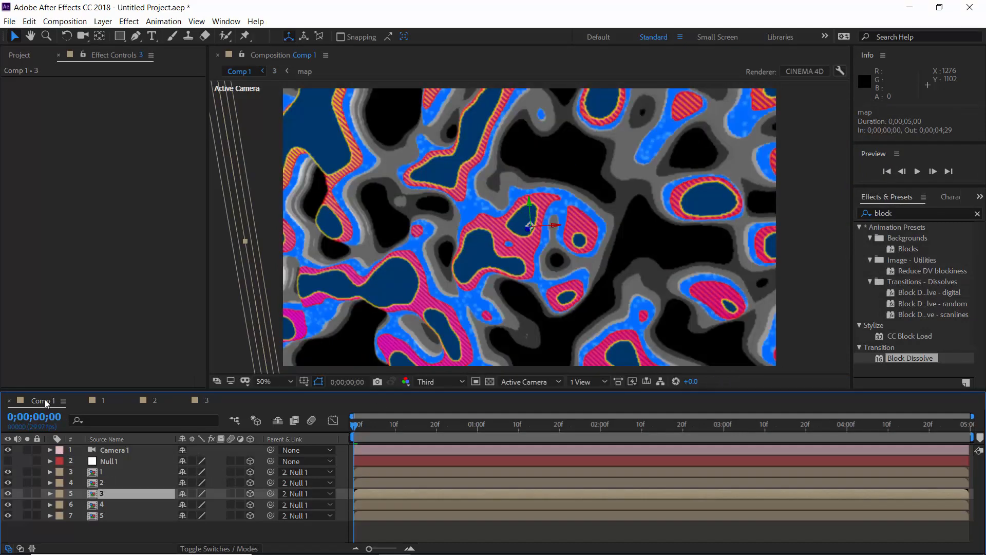
double_click(123, 505)
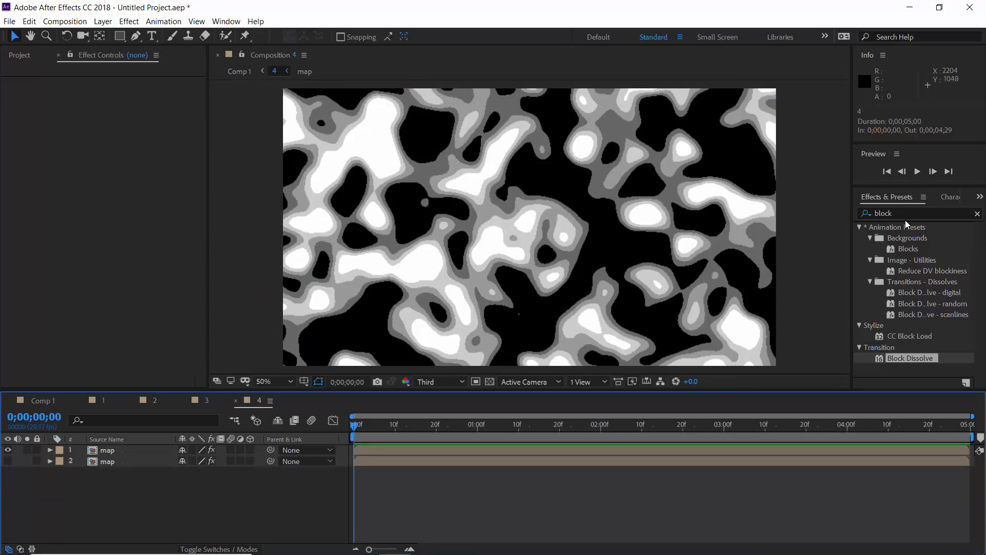
left_click(866, 215)
type("fill")
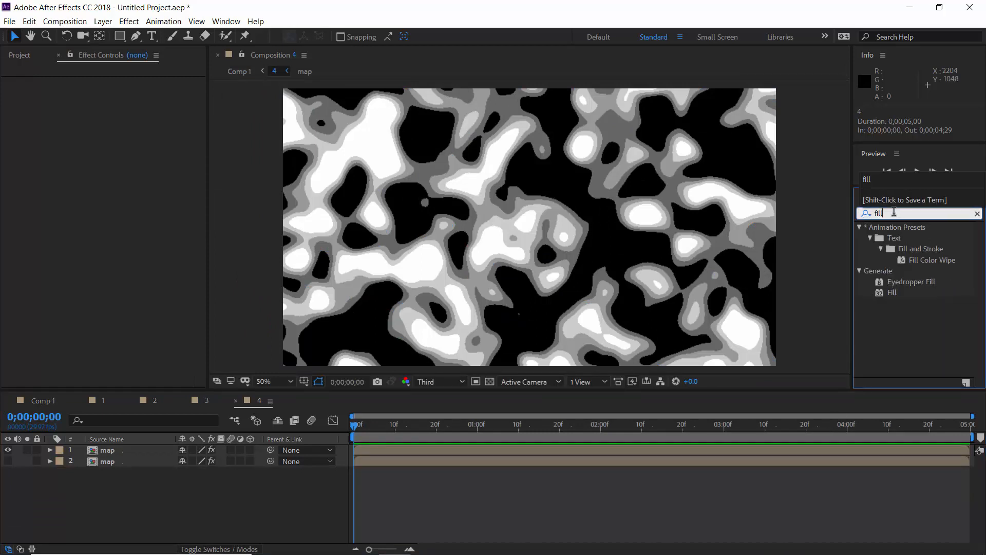
left_click(893, 292)
left_click_drag(895, 292, 623, 448)
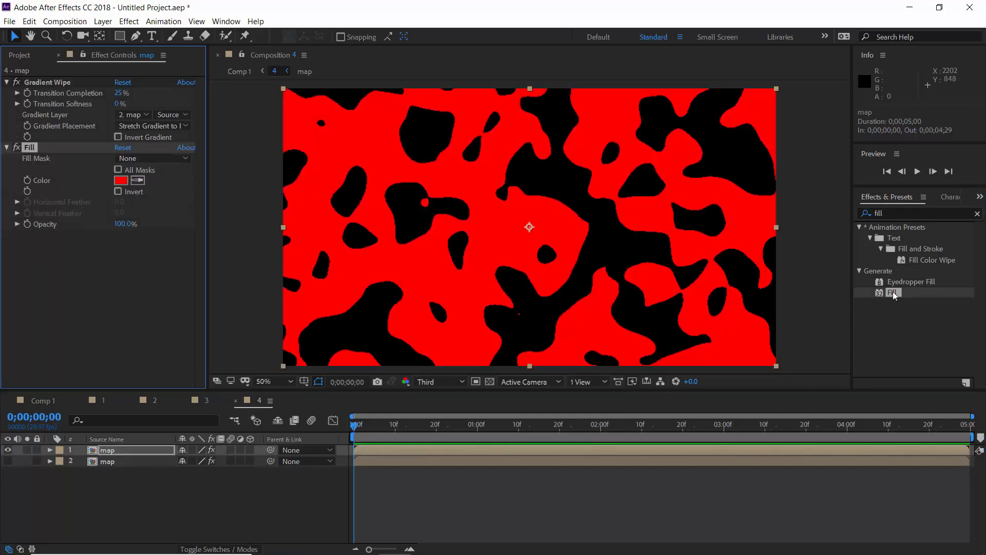
- Set the top map layer's Fill color in precomp 4 to magenta FF00AF
left_click(120, 180)
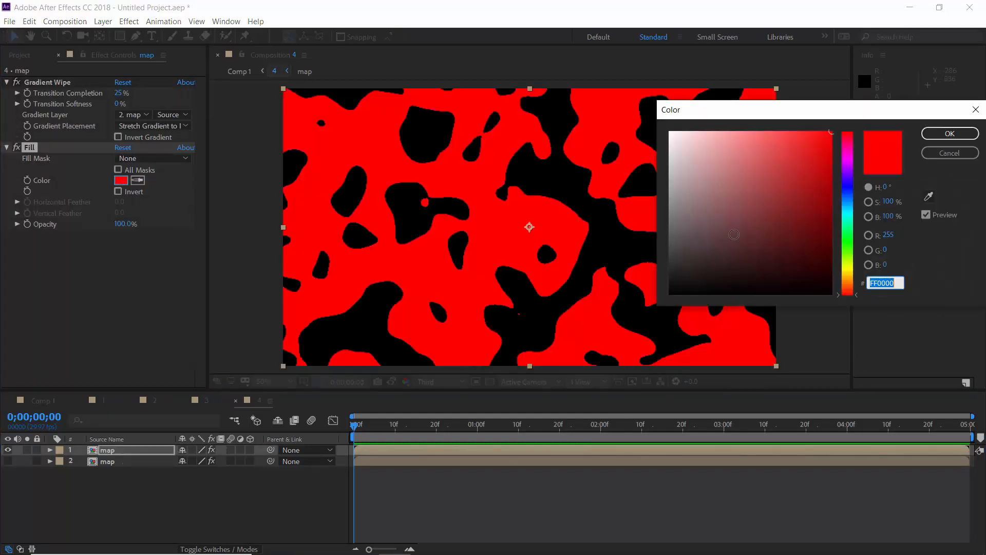
left_click_drag(851, 181, 849, 150)
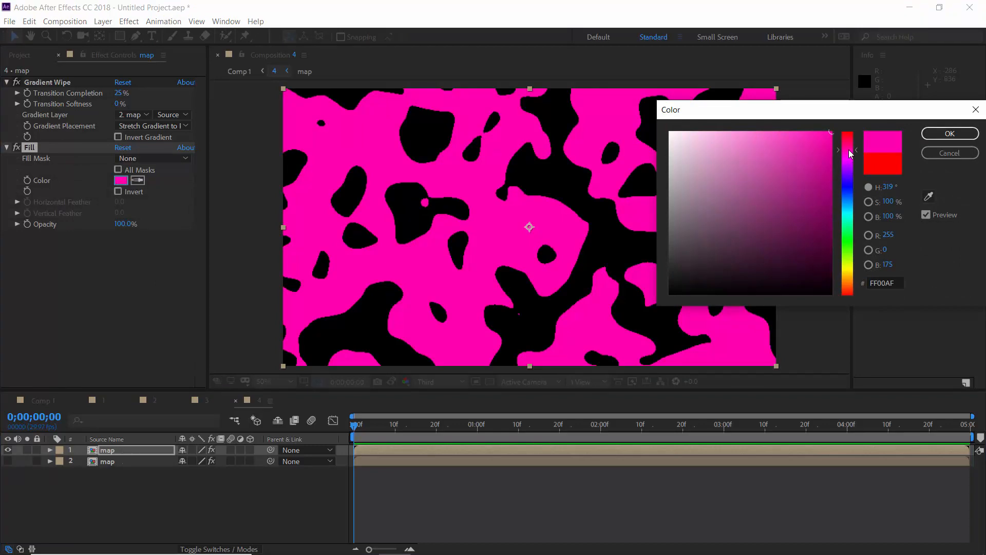
left_click(950, 133)
left_click(134, 450)
key("ctrl+d")
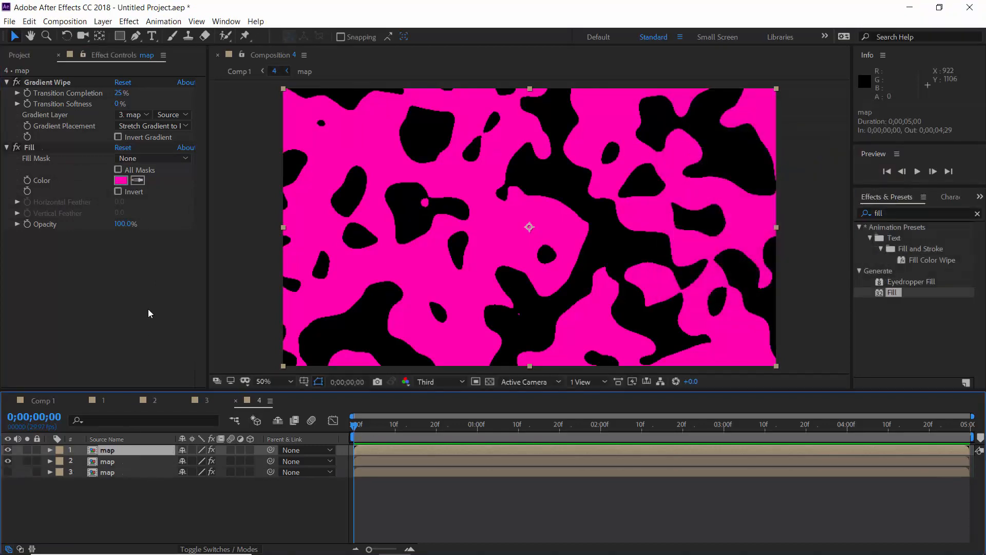
left_click(121, 180)
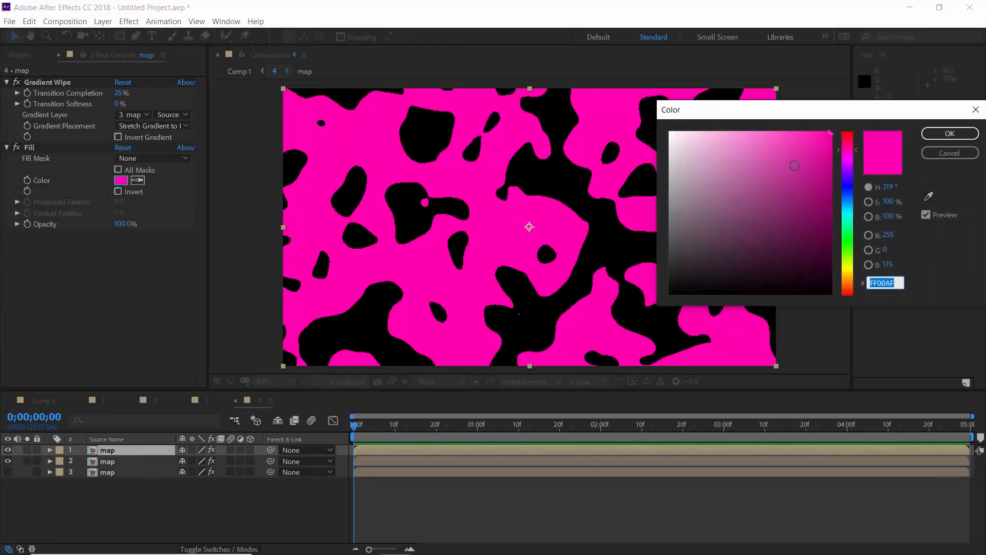
left_click(828, 164)
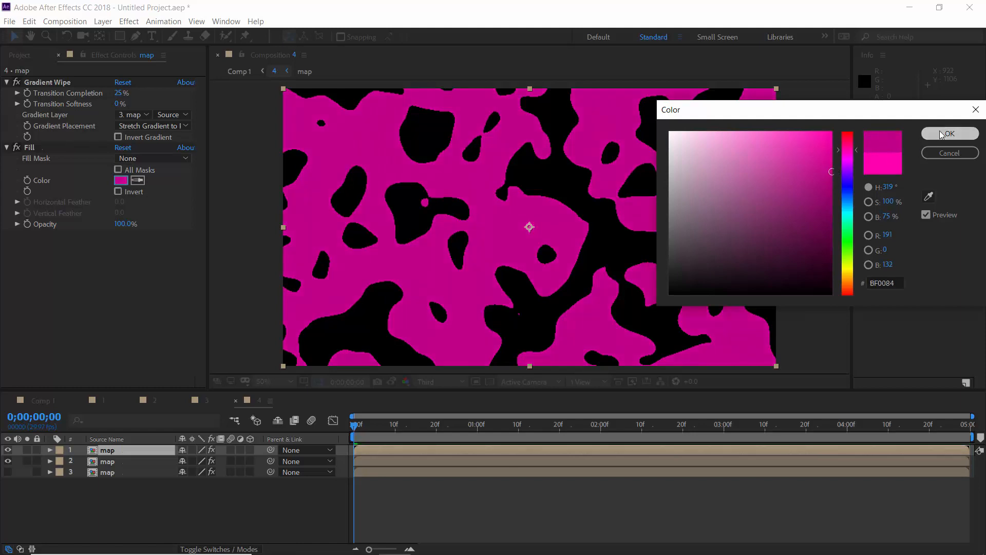
left_click(950, 134)
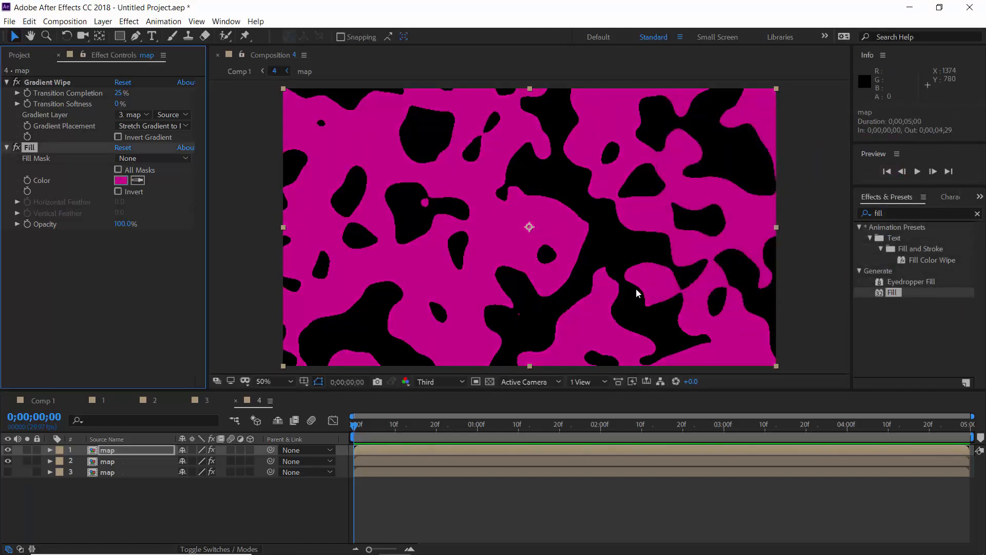
left_click(150, 452)
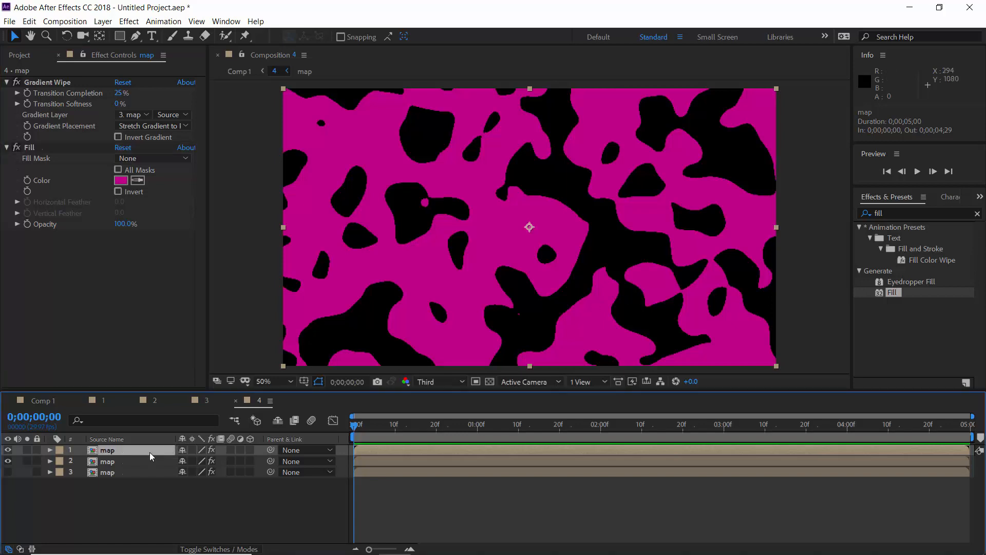
key("Delete")
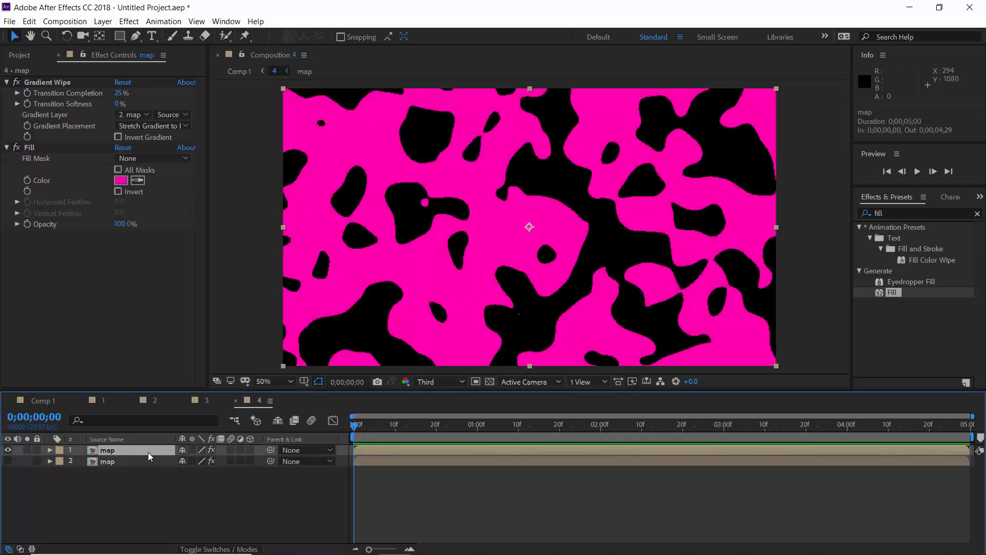
- Add a Stroke layer style to the magenta map layer and expand its stroke properties
left_click(103, 21)
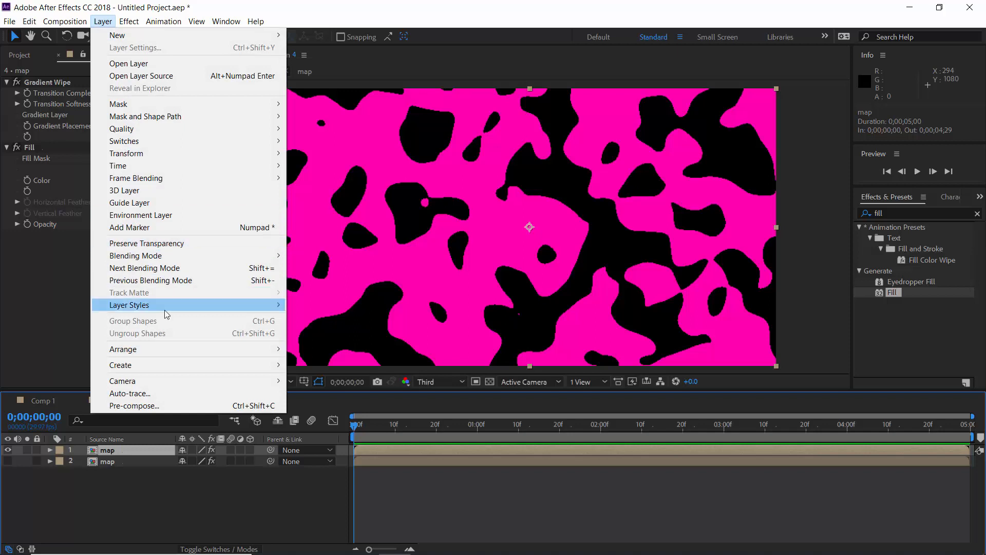
mouse_move(165, 307)
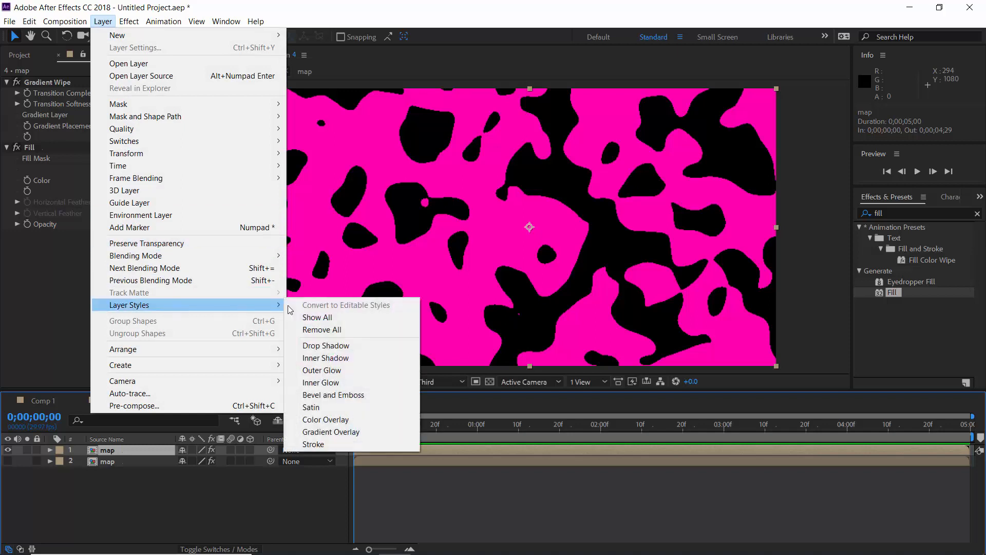
left_click(346, 444)
left_click(73, 505)
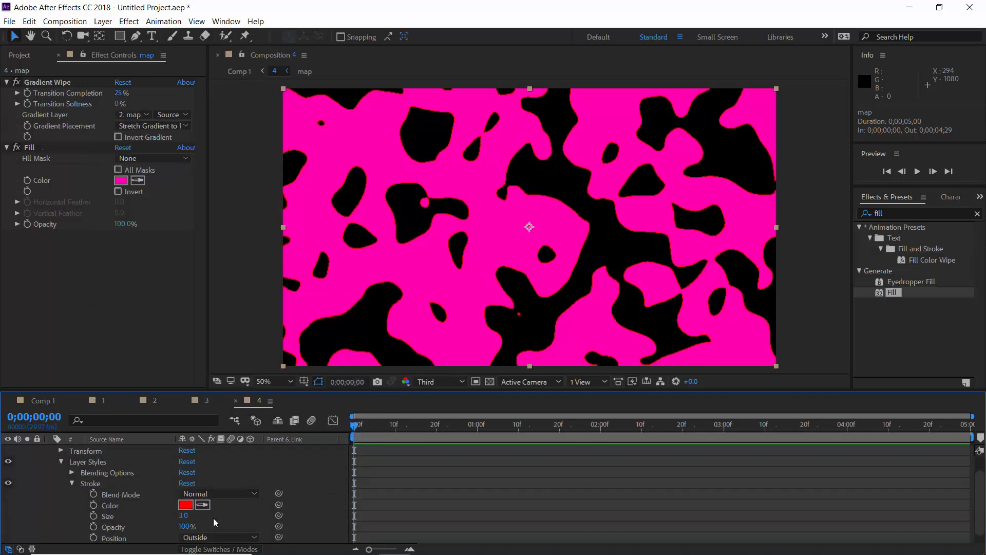
- Set the magenta map layer's Stroke color to a light pink based on the fill and its size to 3.5
left_click(186, 504)
left_click(929, 195)
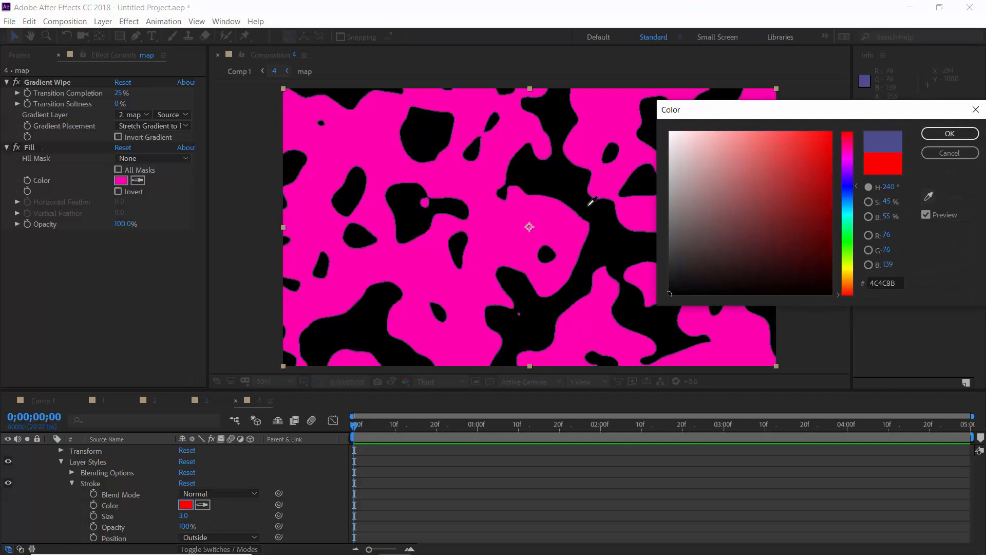
left_click(552, 205)
left_click_drag(805, 130, 751, 127)
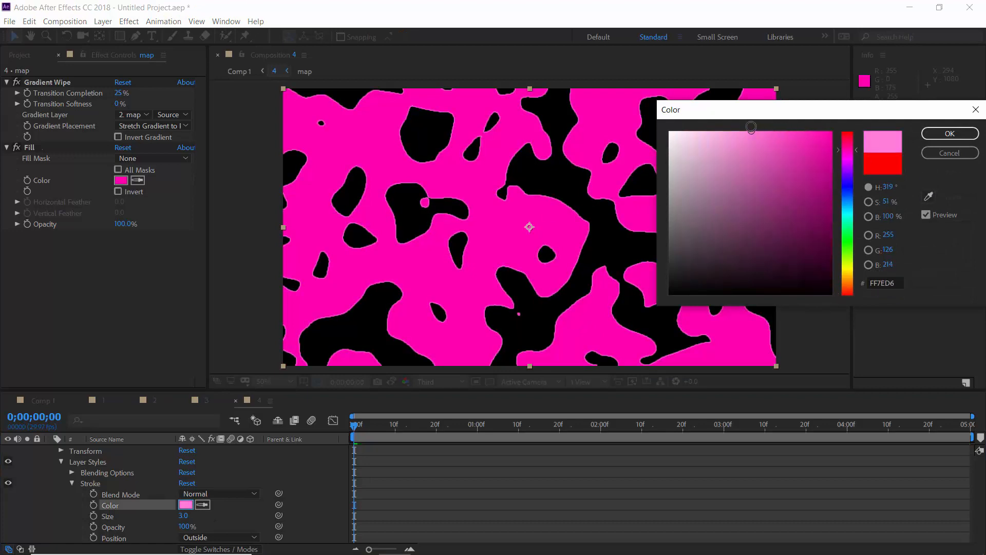
left_click(950, 134)
left_click(183, 515)
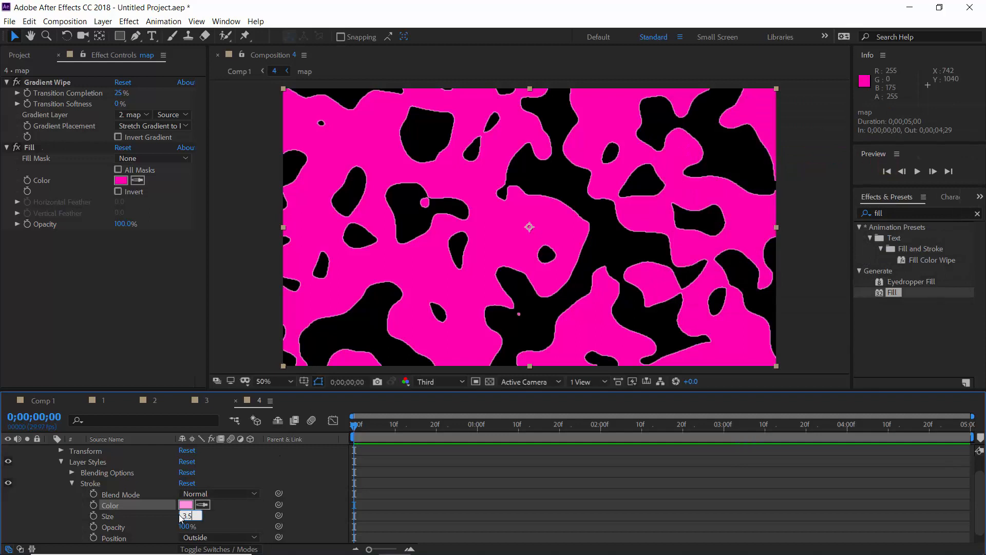
type("3.5")
key("Return")
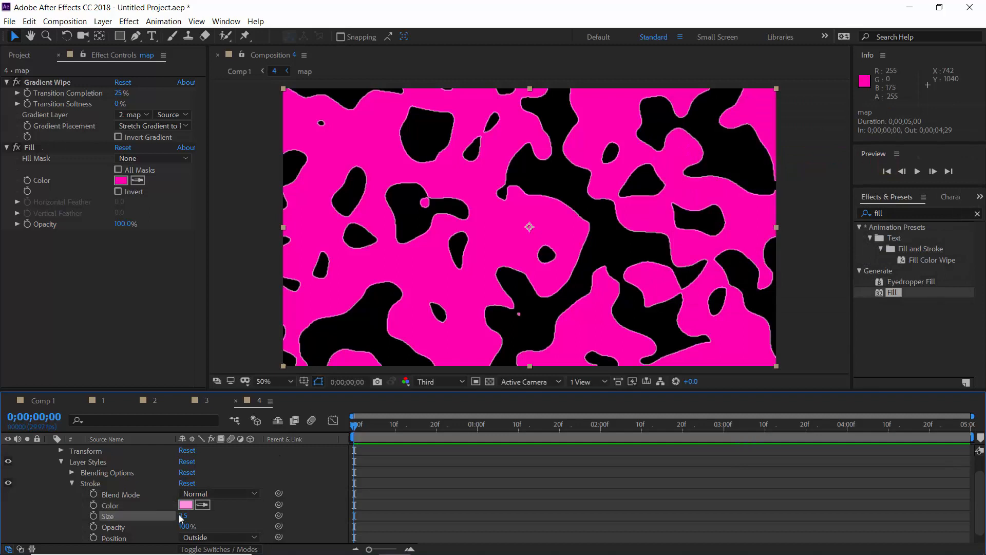
- Add an Inner Glow layer style to the magenta map layer and expand its properties
left_click(72, 483)
left_click(103, 22)
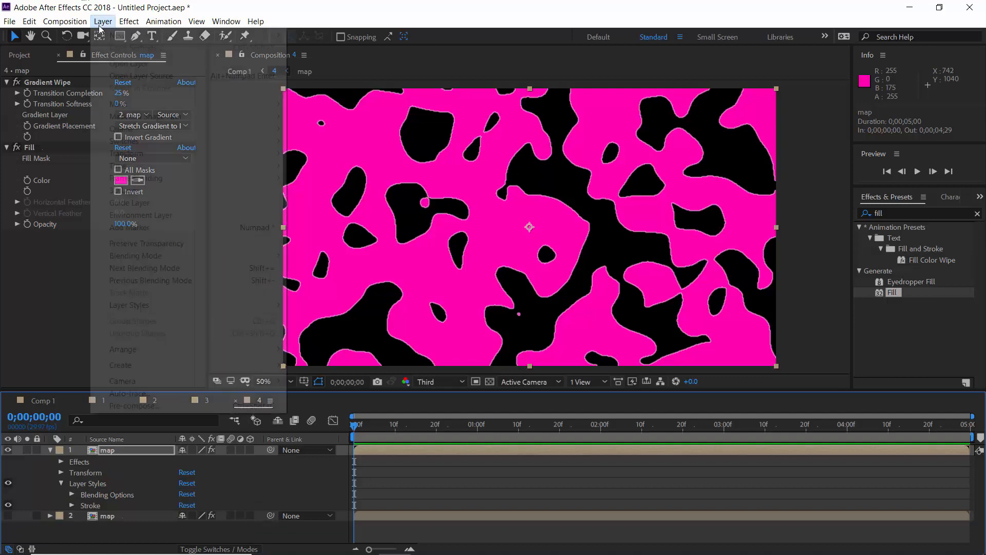
mouse_move(178, 304)
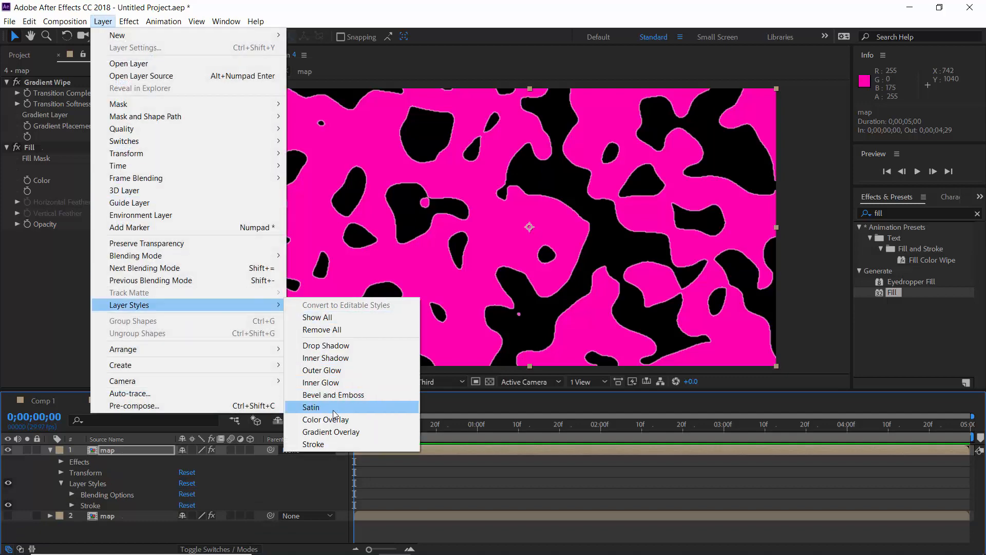
left_click(320, 382)
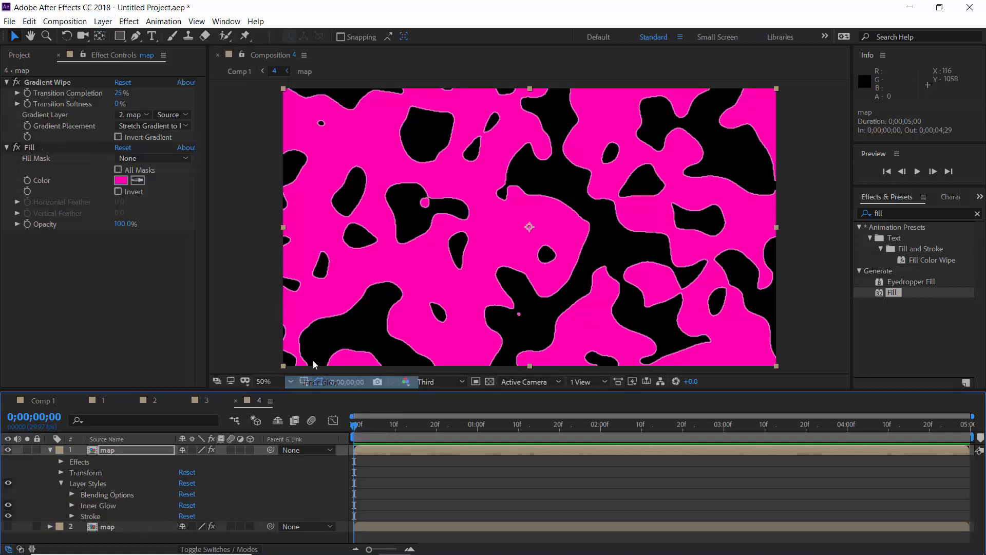
left_click(72, 506)
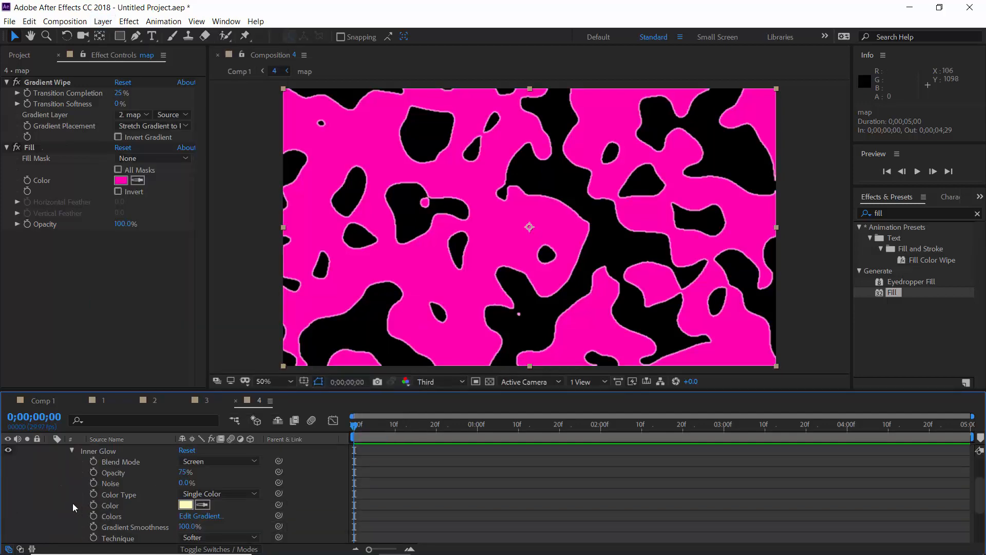
- Set the Inner Glow opacity to 80% and its color to light pink FF9FE1
left_click(203, 505)
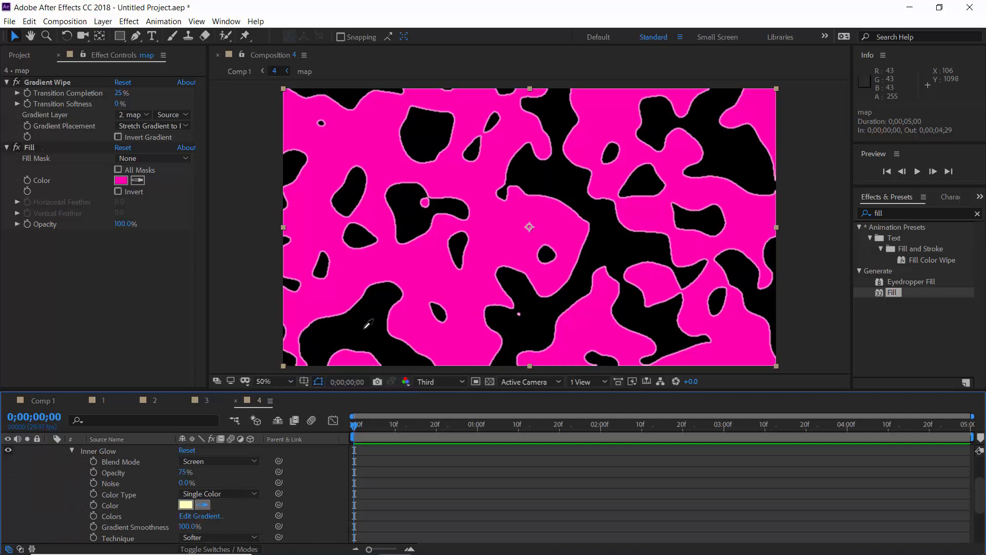
left_click(425, 259)
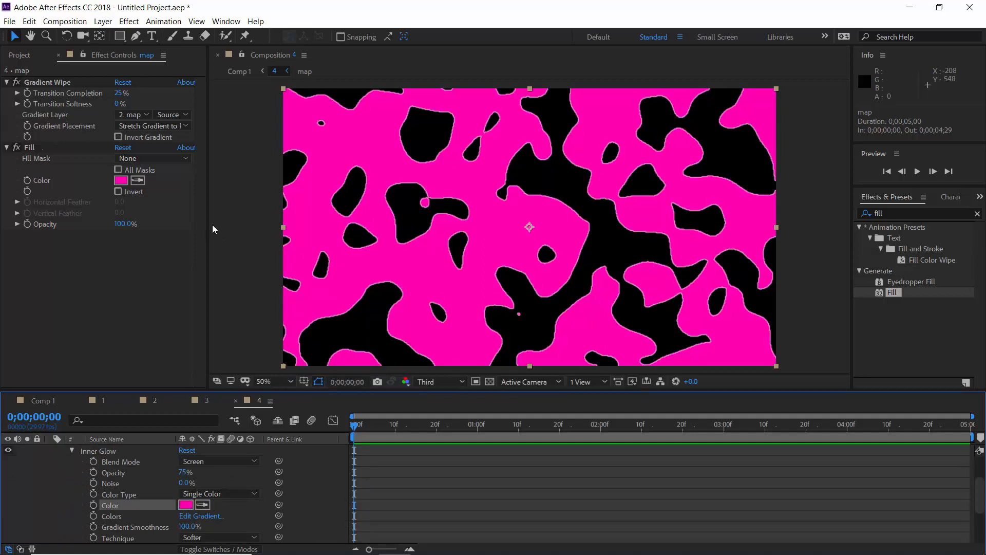
left_click(121, 180)
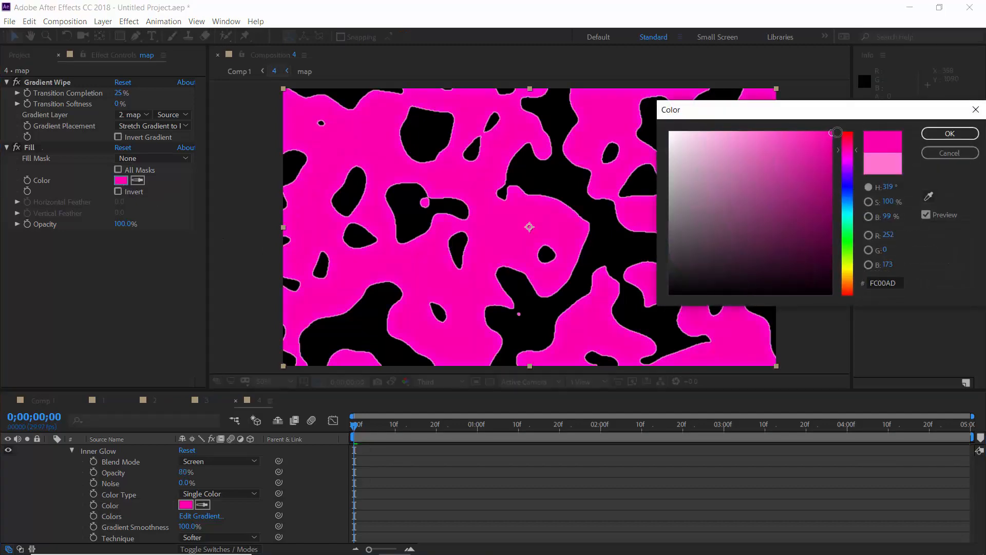
left_click(950, 134)
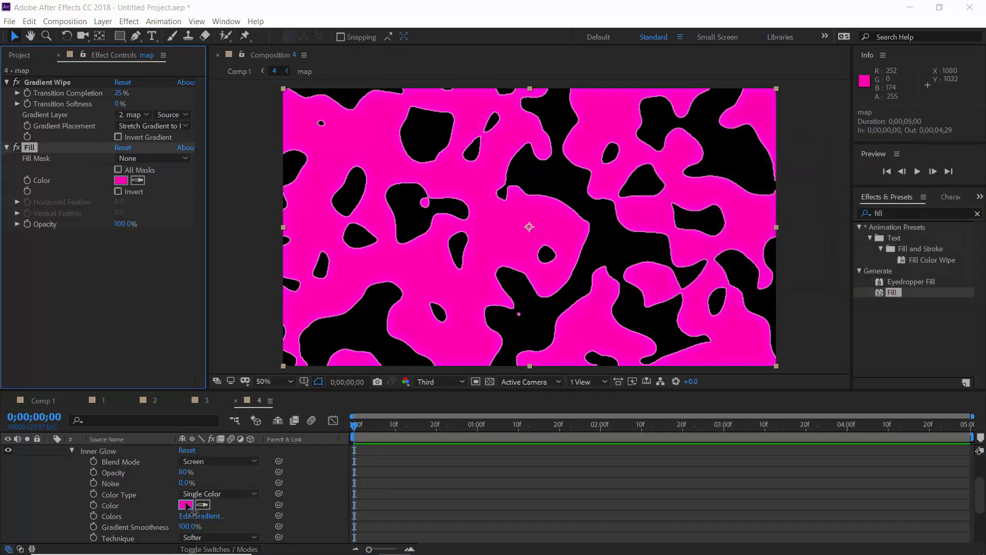
left_click(186, 505)
left_click_drag(764, 141, 730, 122)
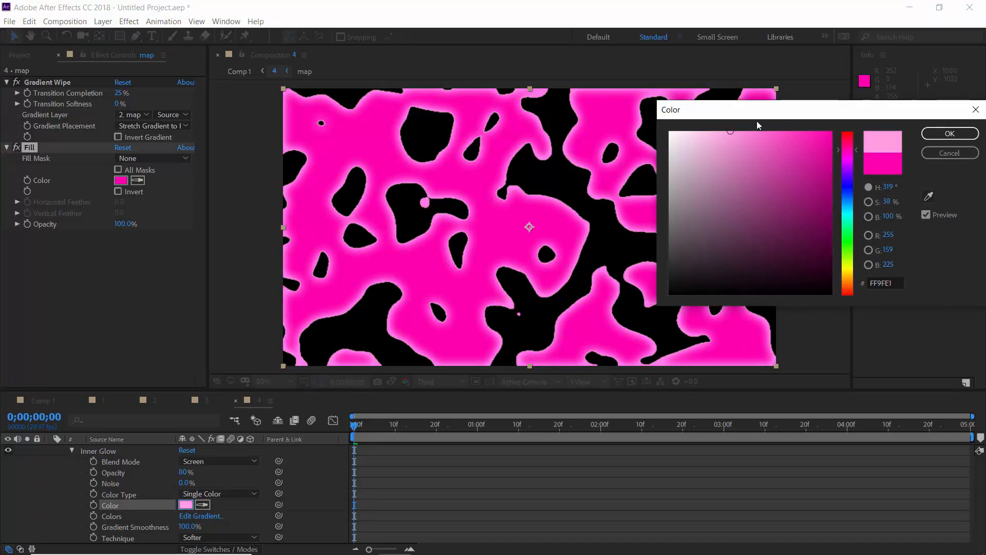
left_click(936, 135)
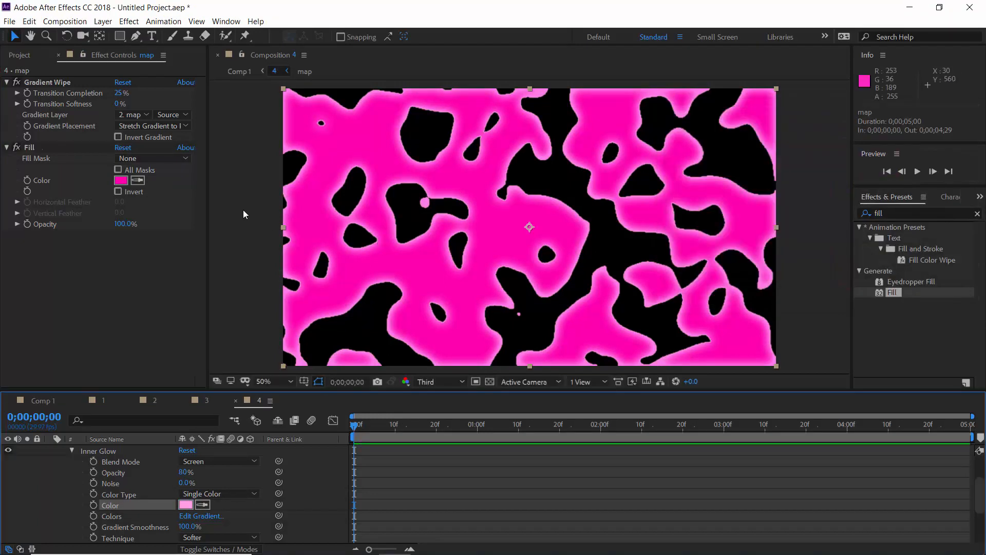
- Darken the map layer's Fill color in precomp 4 to magenta CB008B
left_click(121, 181)
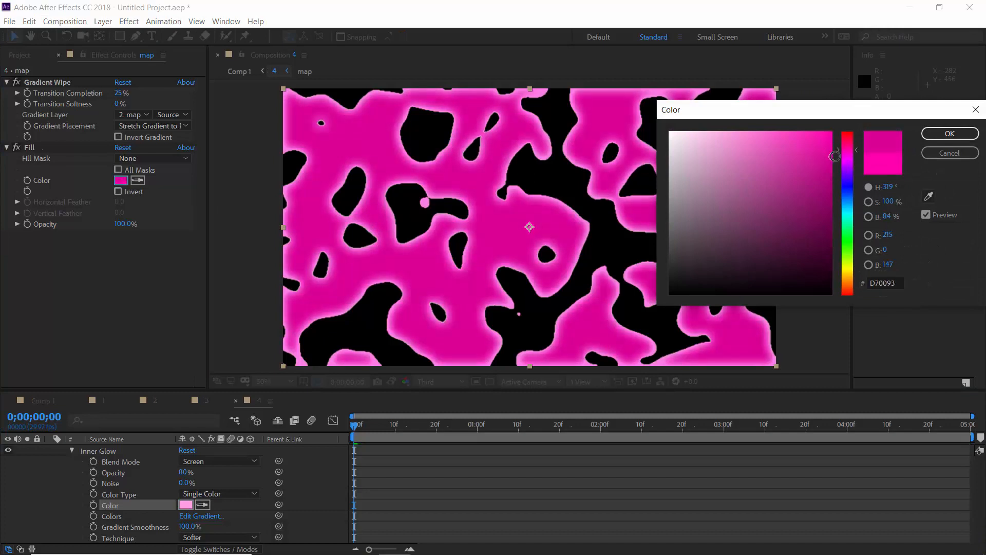
left_click_drag(835, 156, 837, 169)
left_click_drag(839, 168, 838, 164)
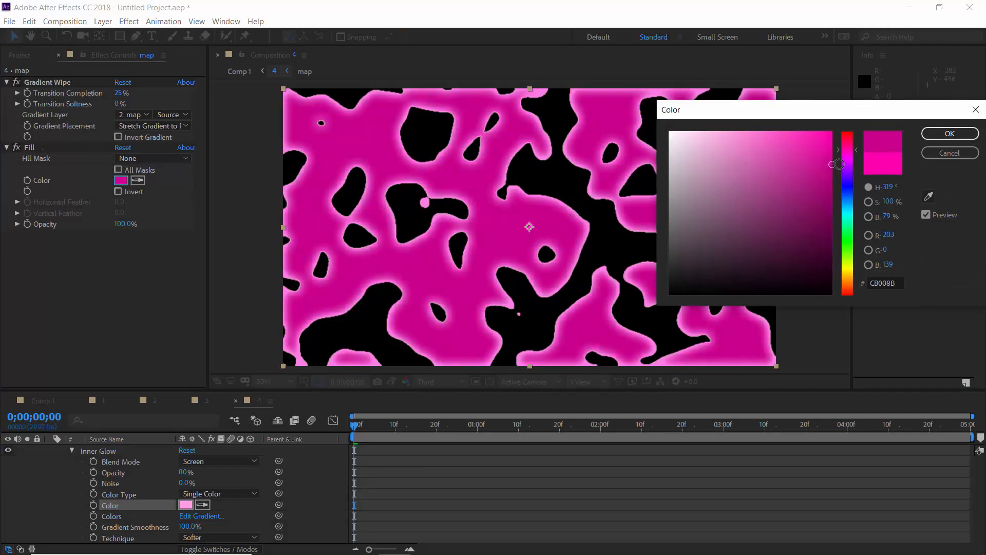
left_click(950, 133)
- Fine-tune the Inner Glow color to pale pink FDA1E0
left_click(186, 505)
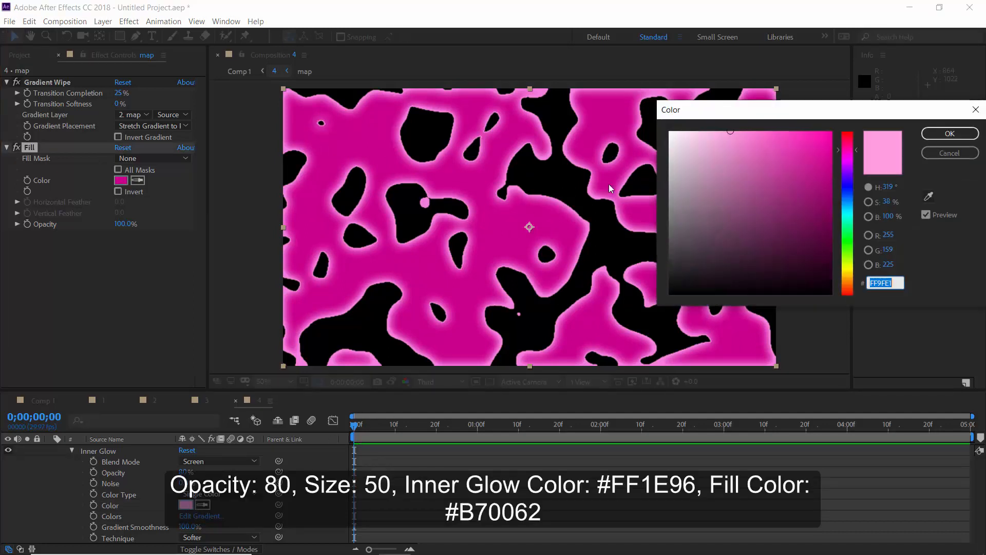
left_click(727, 132)
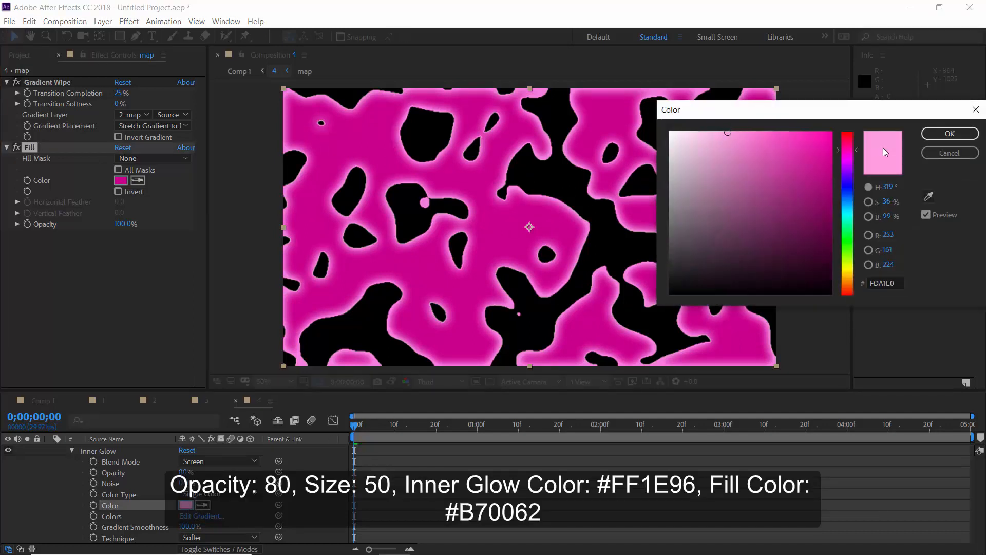
left_click(944, 135)
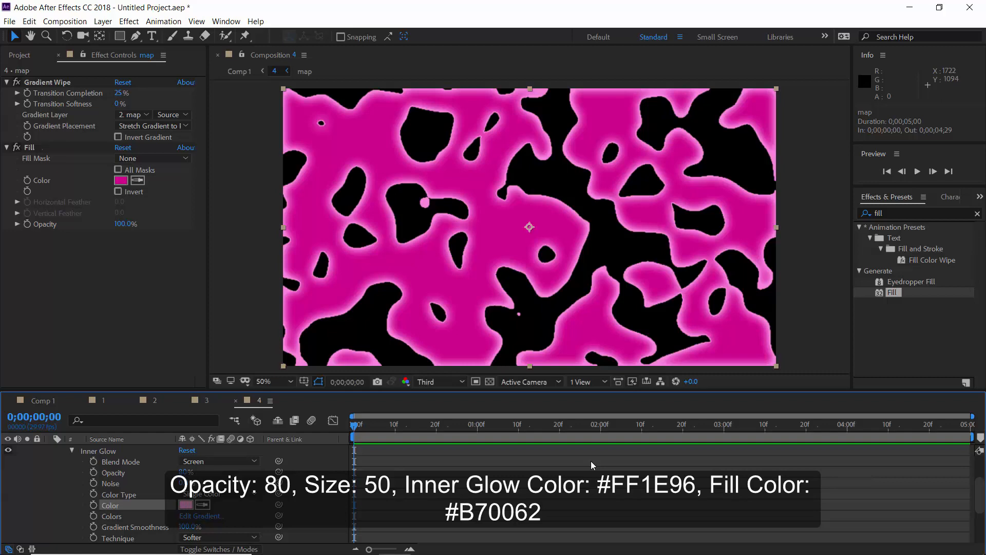
- Open precomp 5 from Comp 1 and apply the Fill effect to its map layer
left_click(46, 400)
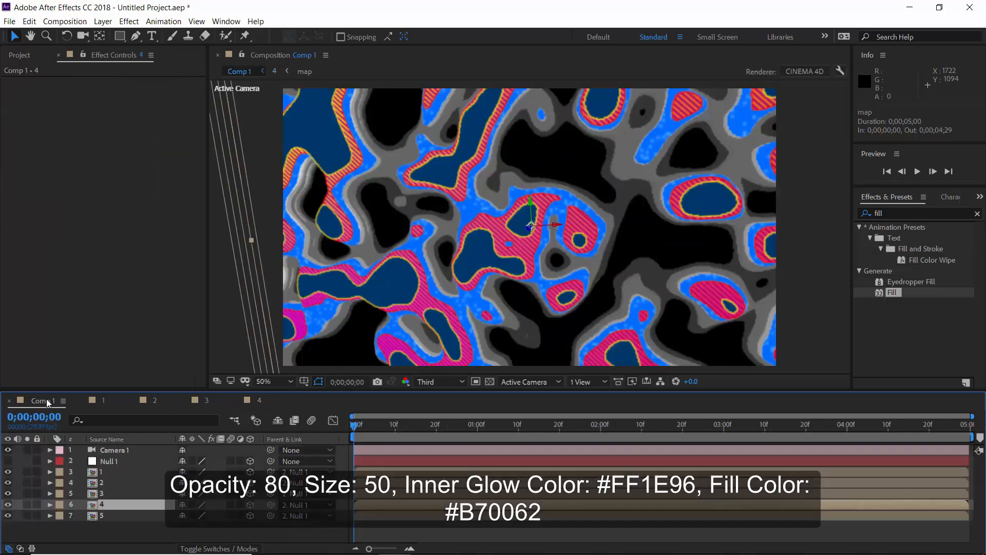
double_click(119, 514)
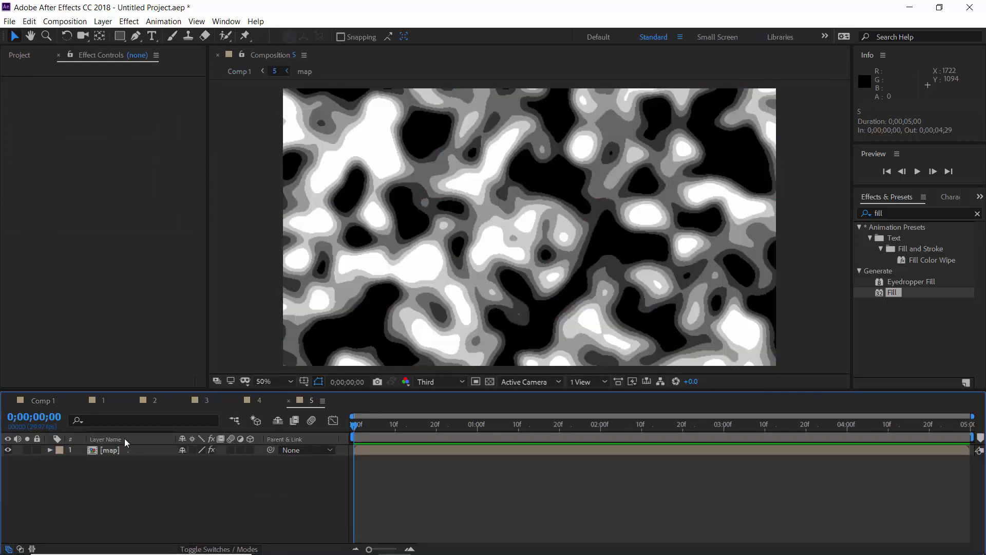
left_click(123, 453)
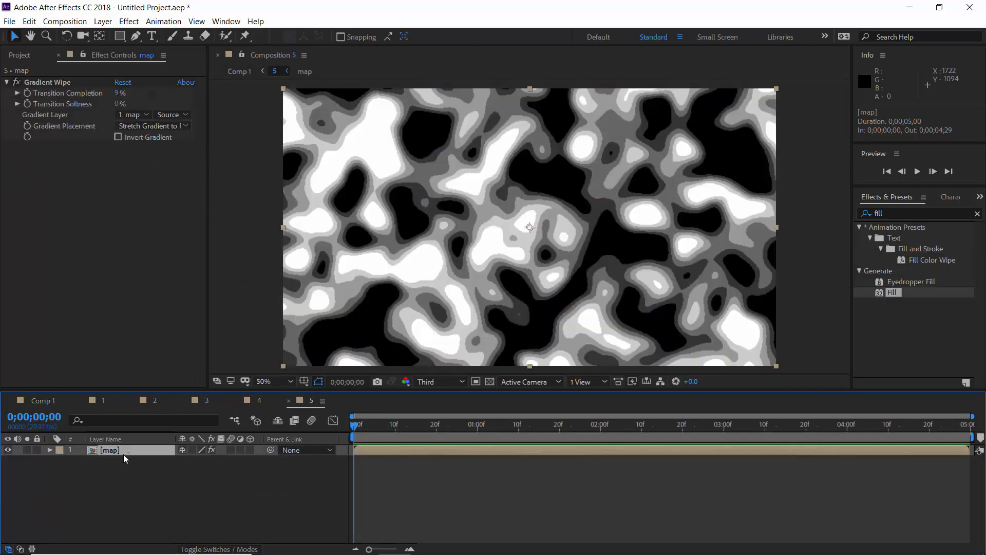
left_click(882, 213)
left_click_drag(892, 296, 167, 223)
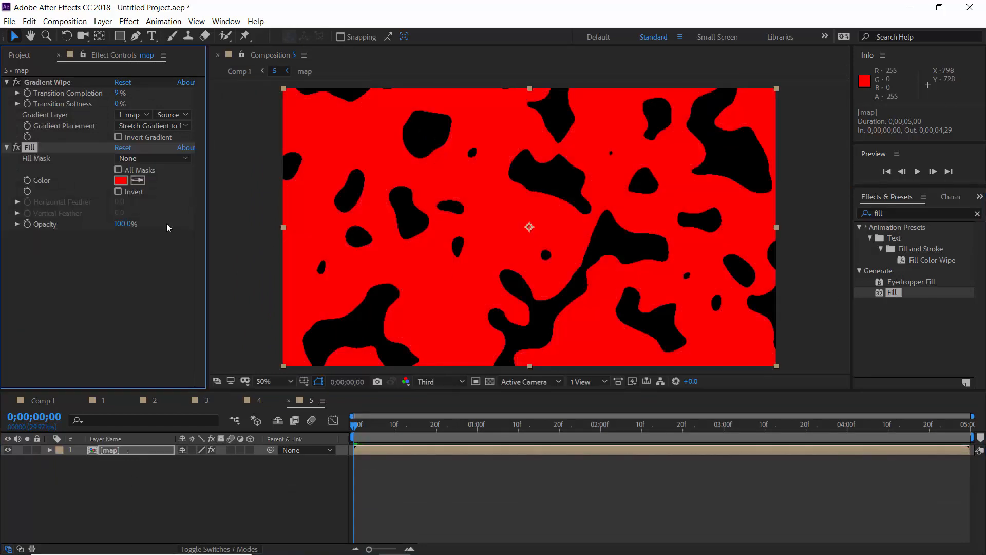
- Set the map layer's Fill color in precomp 5 to orange (RGB 255, 140, 0)
left_click(120, 180)
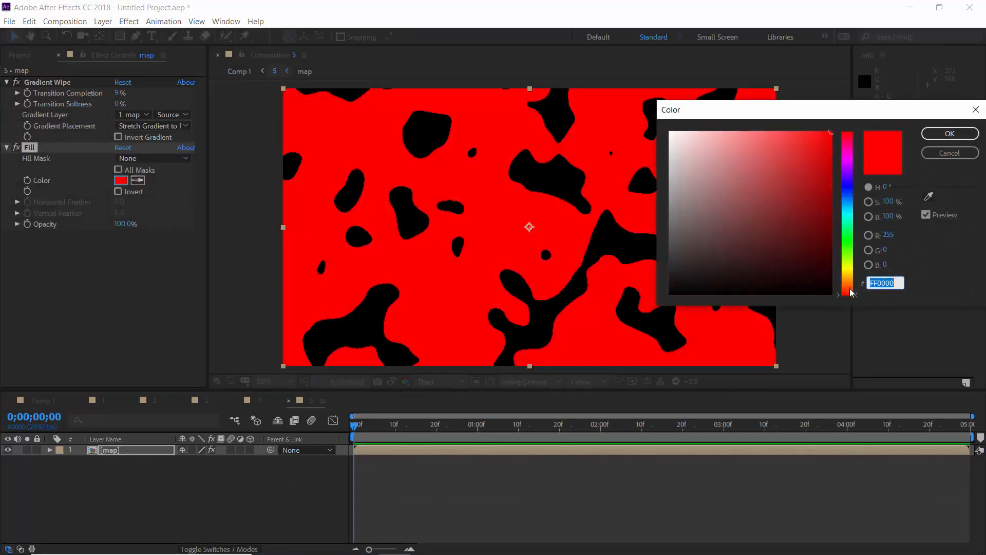
left_click_drag(851, 293, 852, 283)
left_click(949, 133)
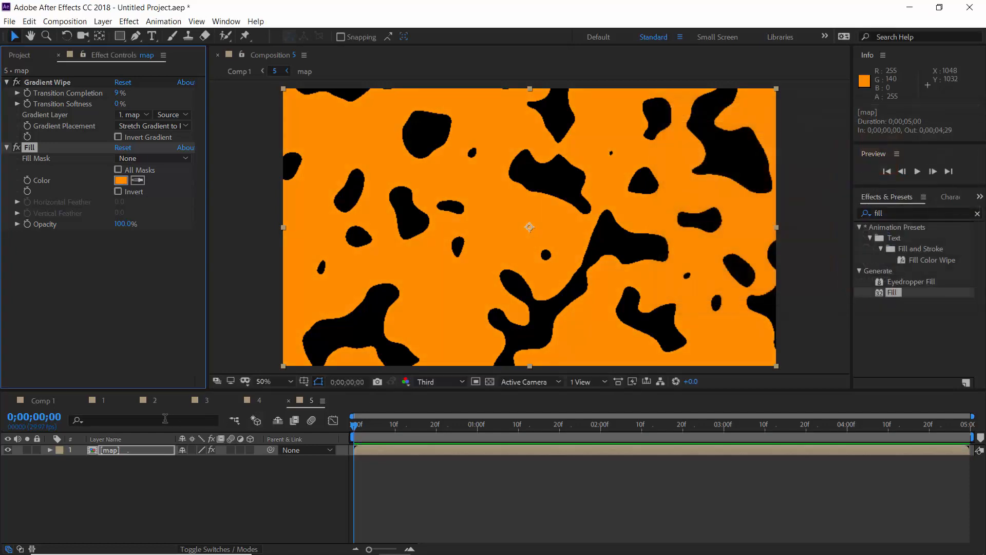
- Create a 1920 × 1080 px solid in Comp 1 and place it beneath all the other layers
left_click(47, 401)
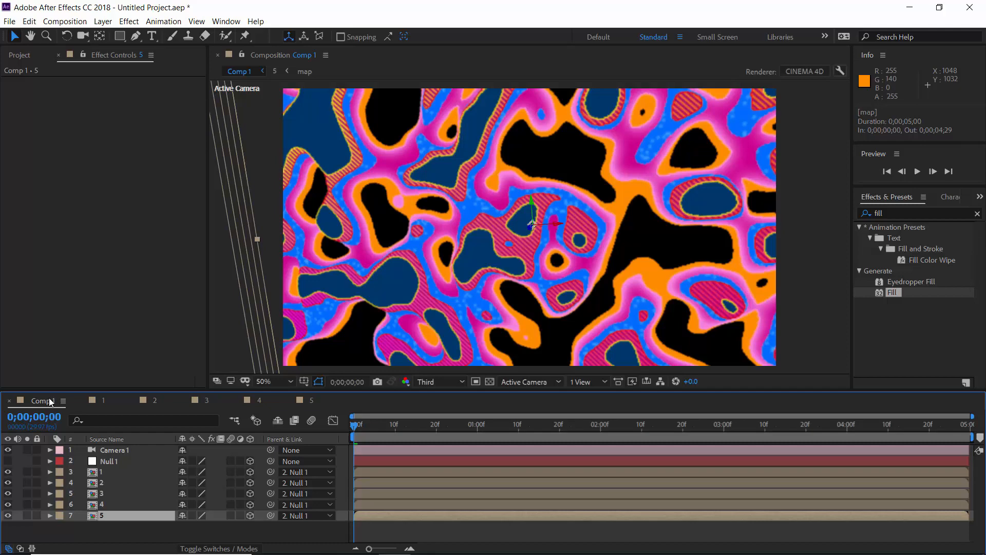
left_click(103, 21)
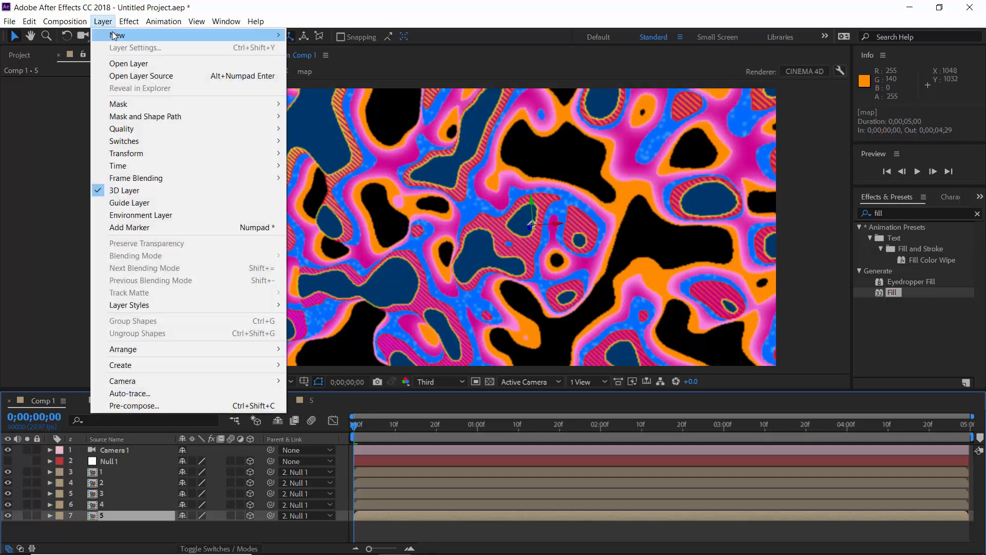
mouse_move(115, 35)
left_click(308, 48)
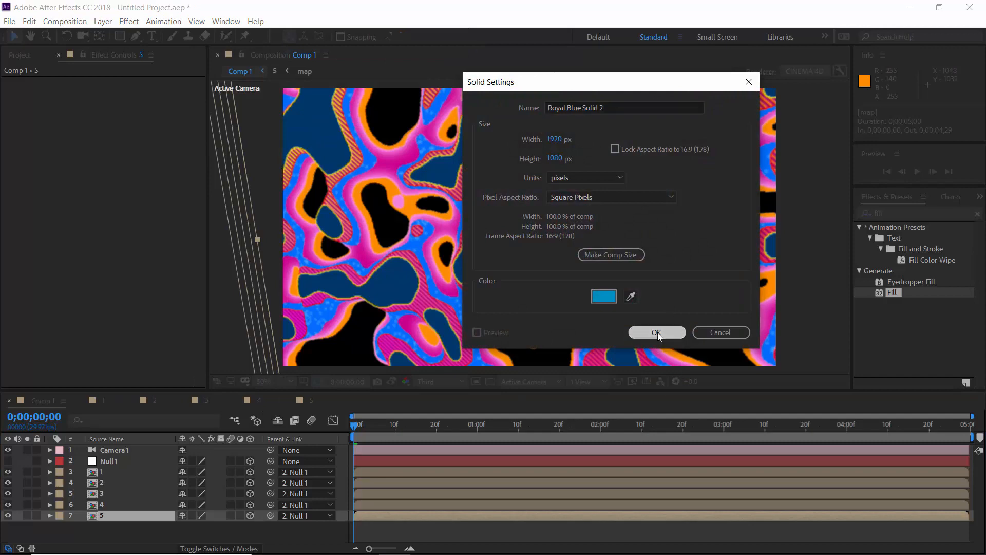
left_click(658, 332)
left_click_drag(129, 515, 154, 529)
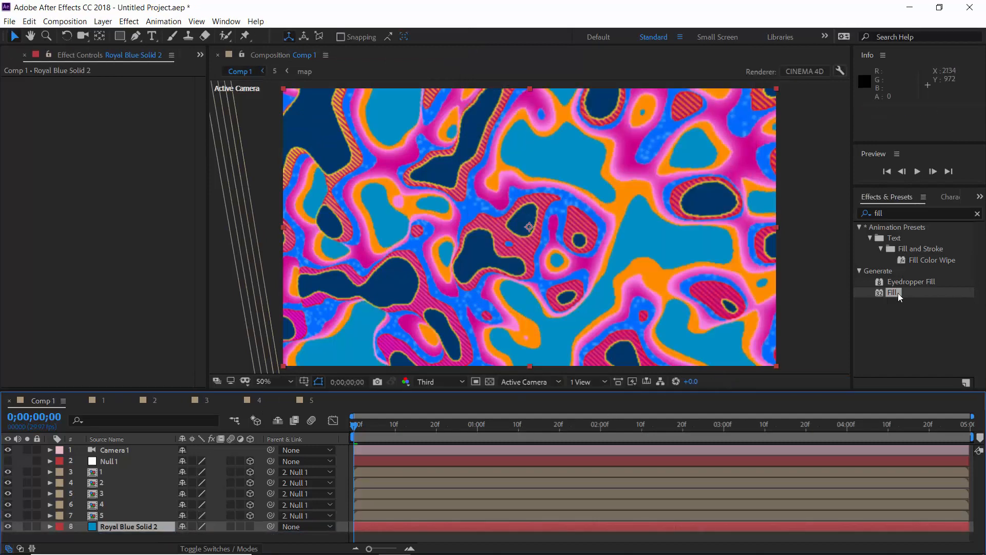
- Apply the Fill effect to the background solid and set its color to dark blue 002F5C
left_click_drag(898, 293, 134, 526)
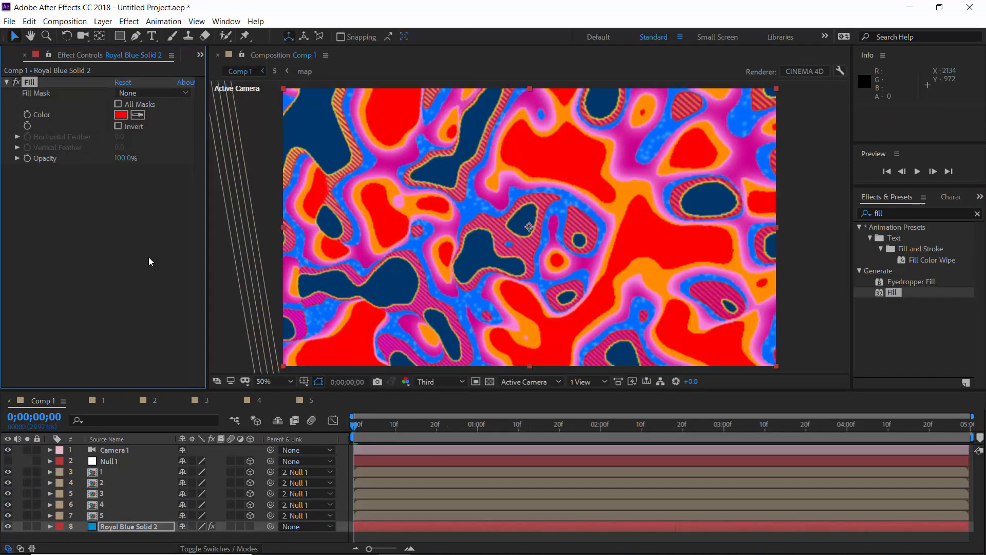
left_click(121, 115)
left_click(847, 195)
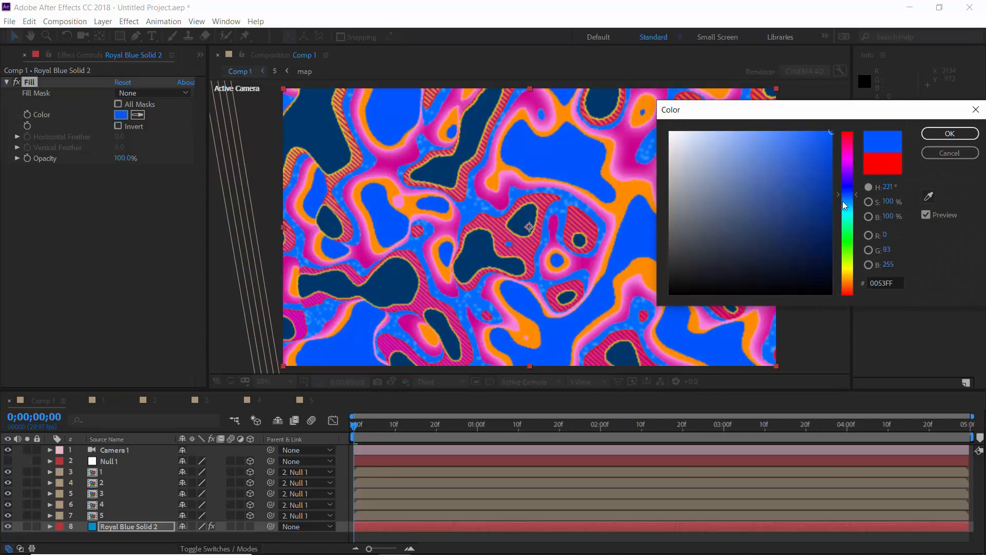
left_click(833, 227)
left_click_drag(837, 226, 849, 233)
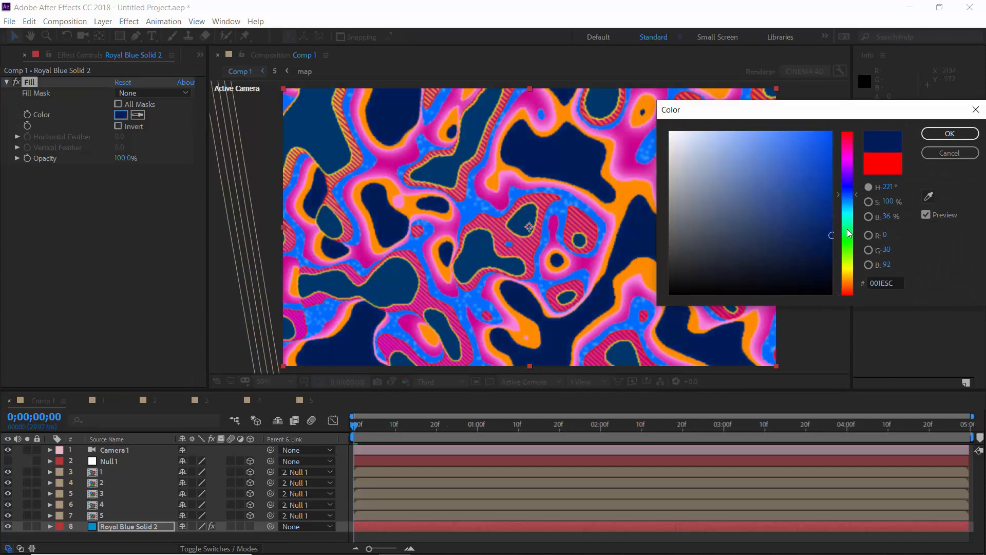
left_click(949, 133)
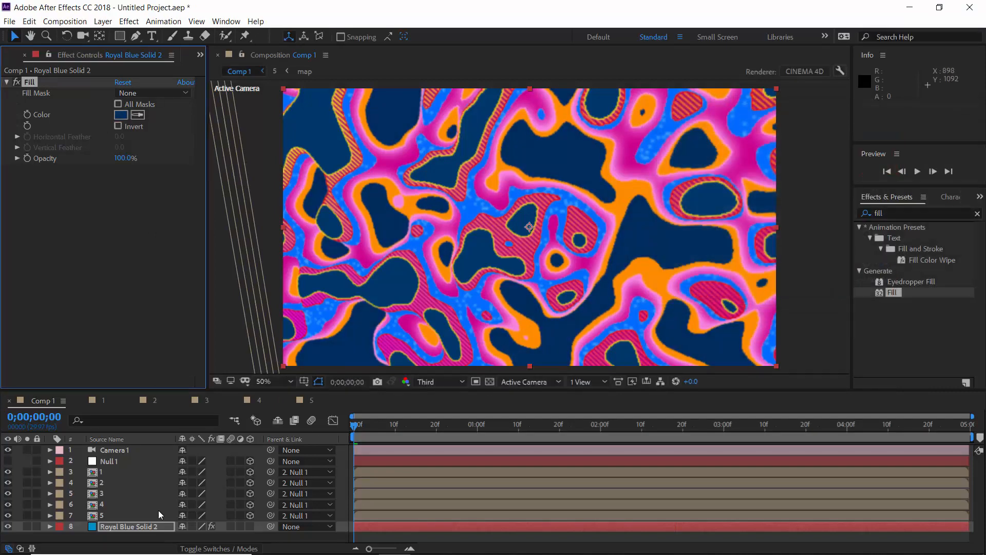
- Duplicate the dark blue background solid and set the lower copy's Fill color to a slightly lighter blue
left_click(157, 526)
key("ctrl+d")
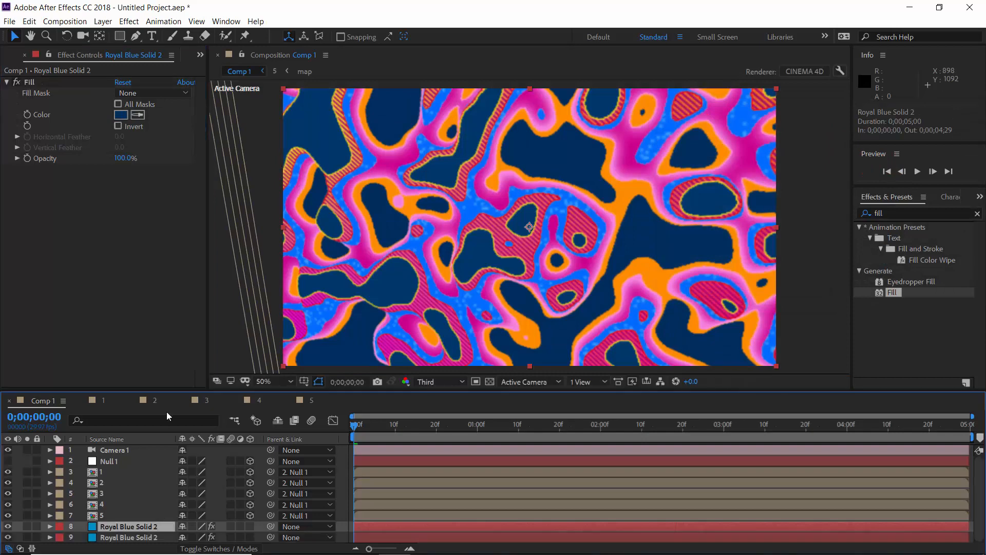
left_click(121, 115)
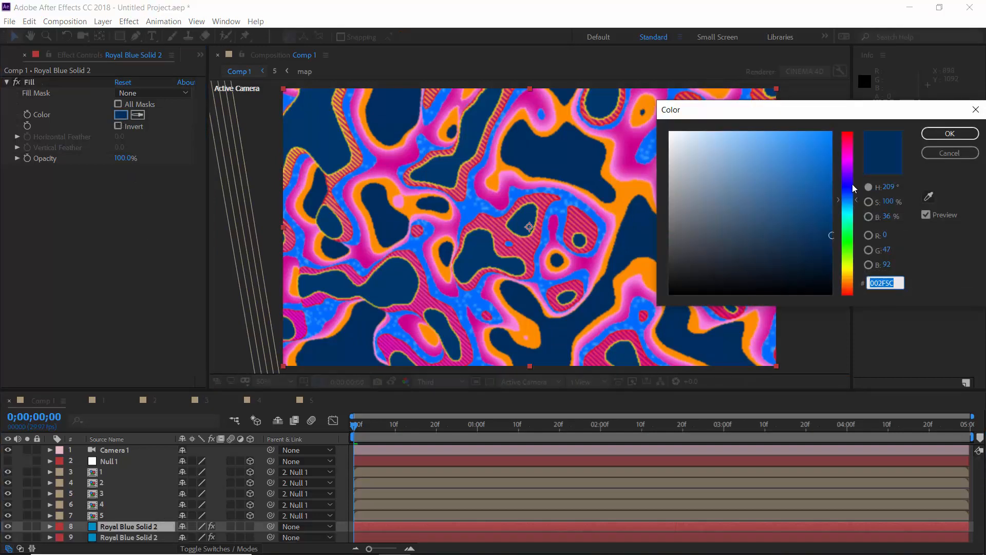
left_click(954, 136)
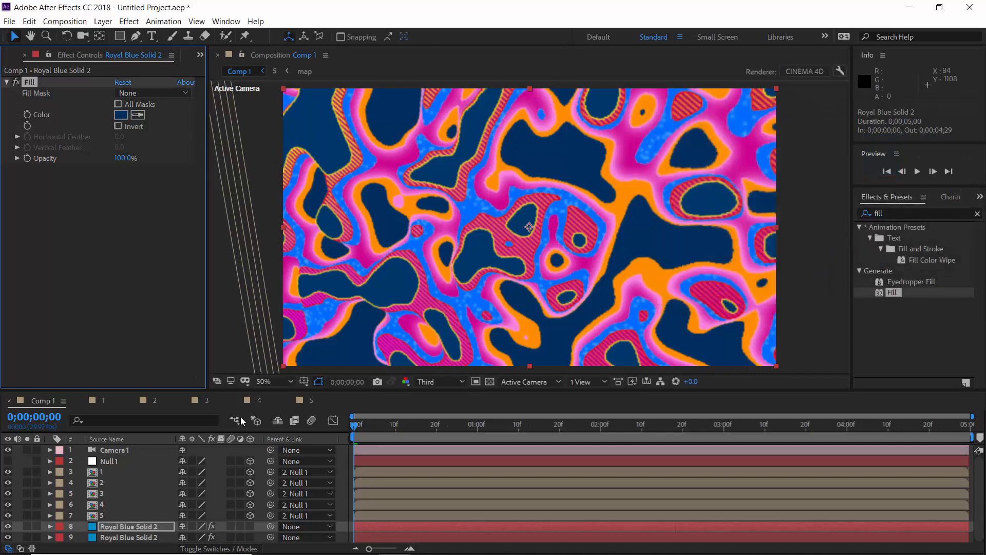
left_click(141, 536)
left_click(126, 115)
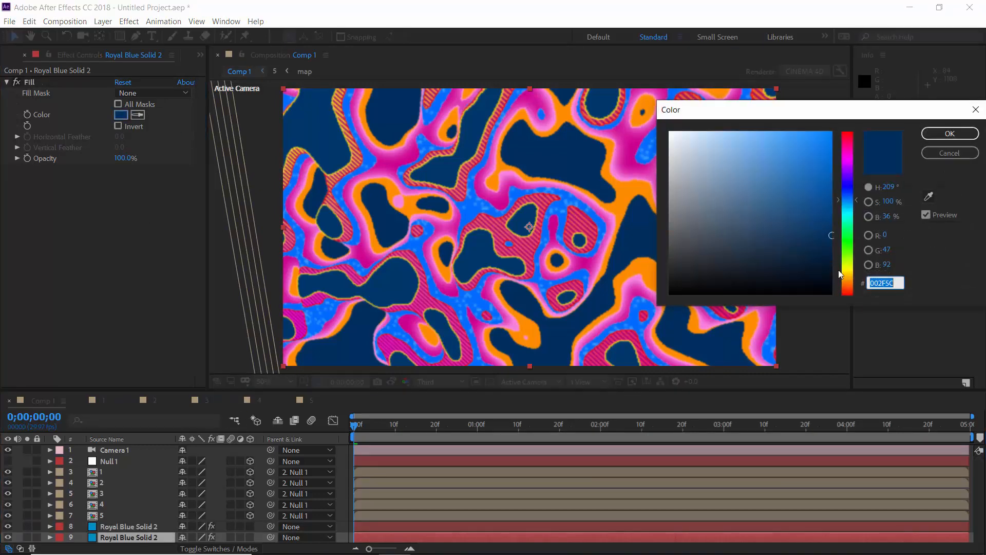
left_click_drag(830, 211, 847, 207)
left_click(949, 133)
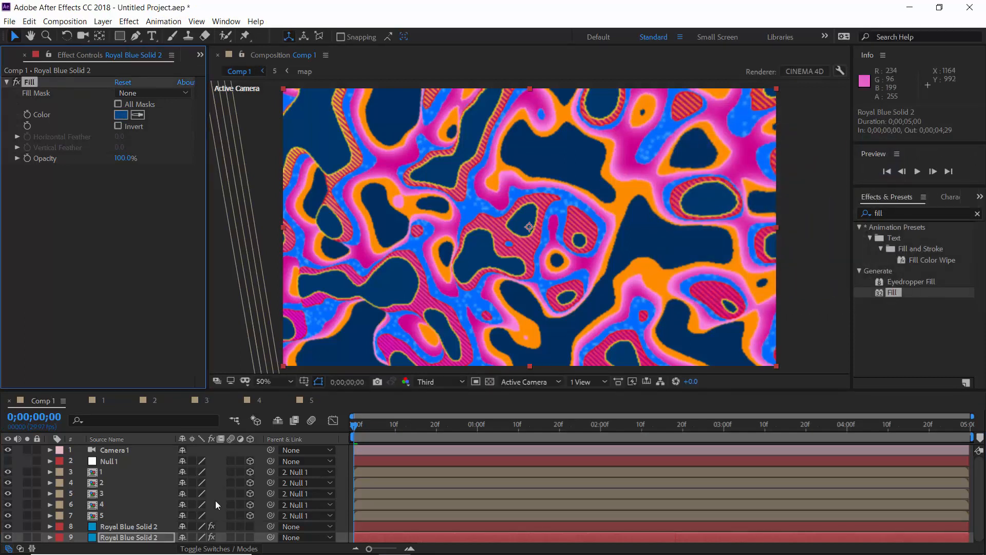
- Apply the Venetian Blinds effect to the upper background solid and set its Transition Completion to 10%
left_click(153, 526)
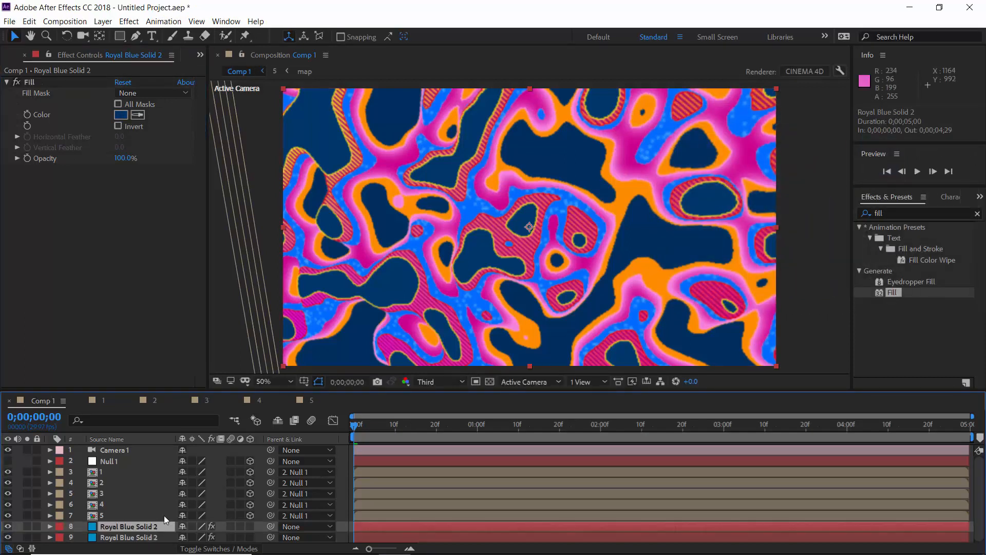
left_click(900, 213)
type("vene")
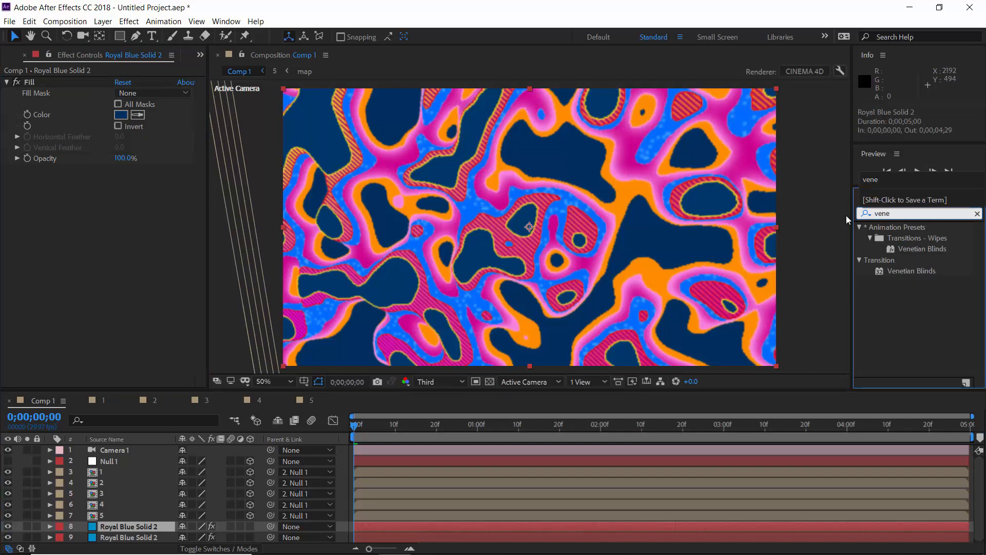
double_click(922, 271)
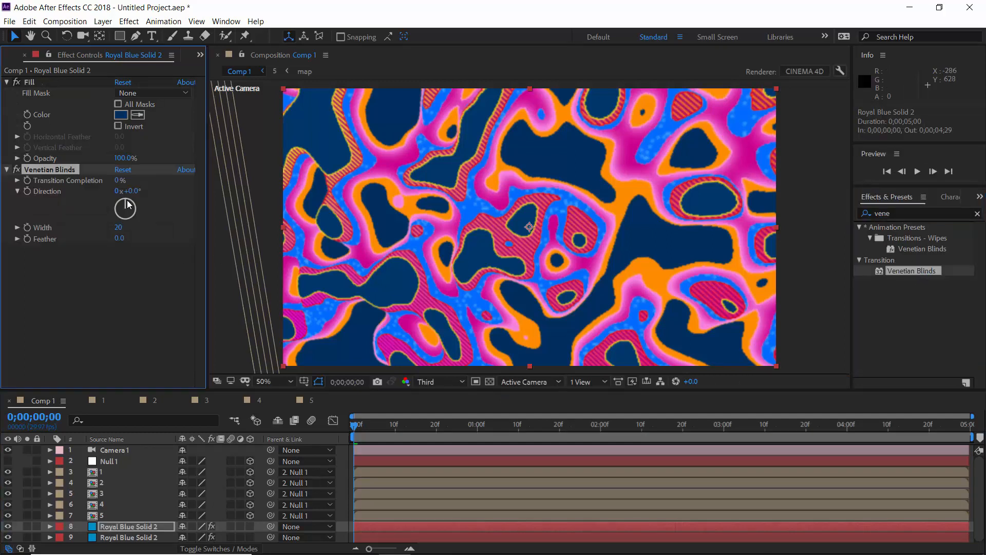
left_click(115, 181)
type("10")
key("Return")
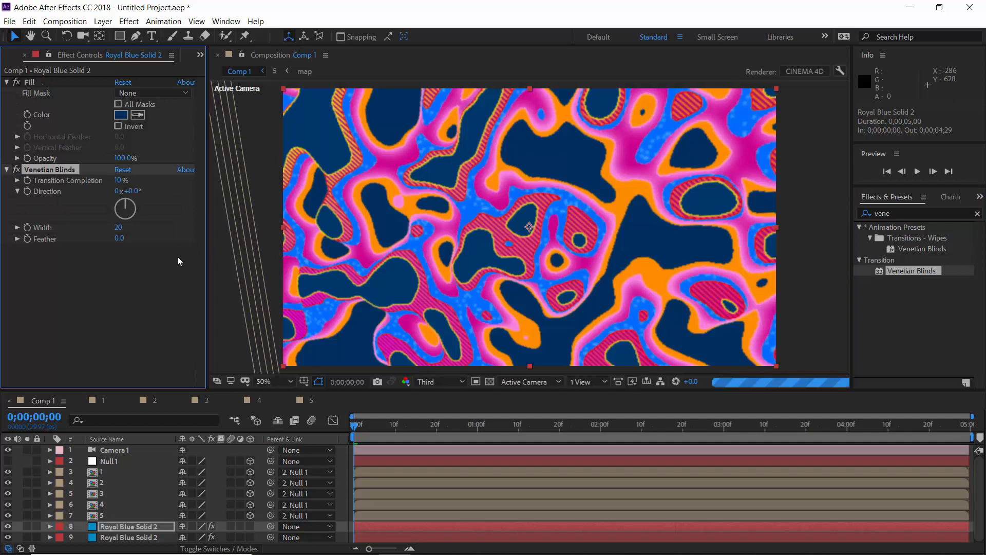
- Set the Venetian Blinds Direction to -45° and Width to 20 on the upper background solid
left_click(131, 191)
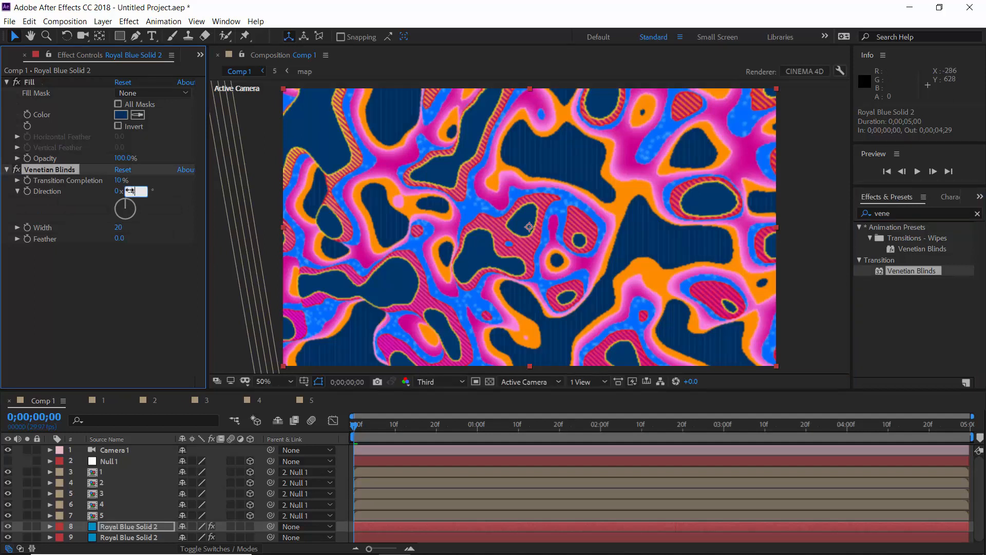
type("-45")
key("Return")
left_click(118, 227)
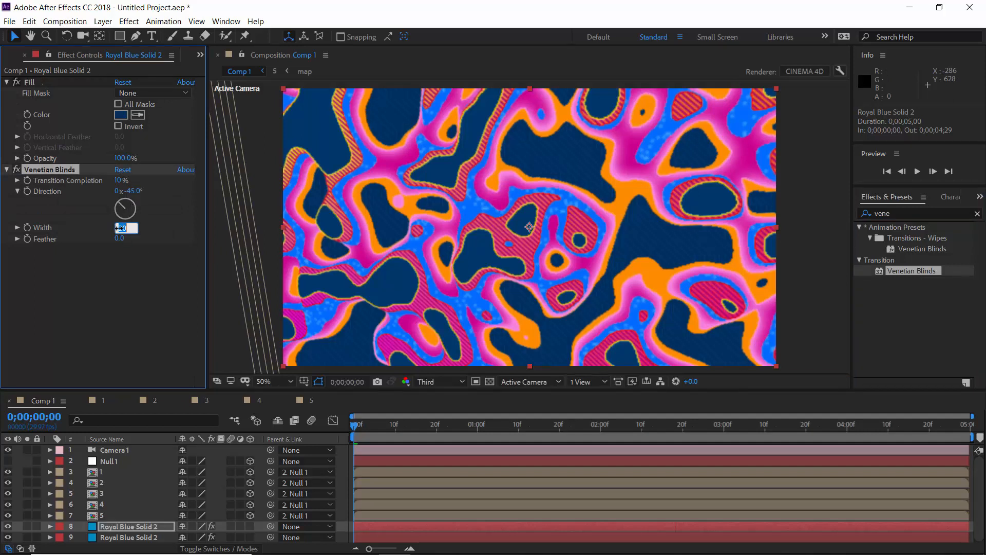
type("50")
key("Return")
left_click(118, 228)
type("30")
key("Return")
- Scrub through the animation, check it at Full preview resolution, and return to Third resolution at the first frame
left_click_drag(358, 428, 797, 433)
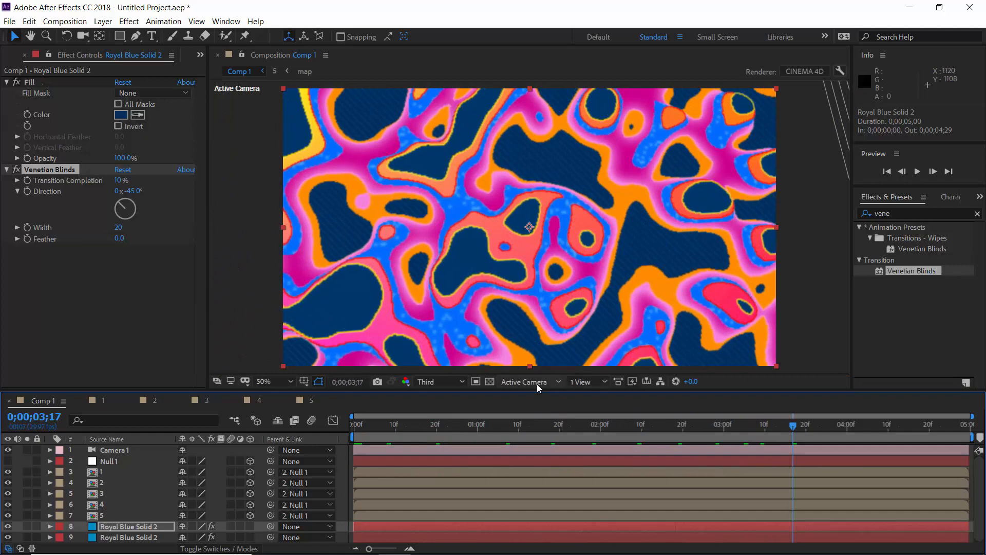
left_click(452, 386)
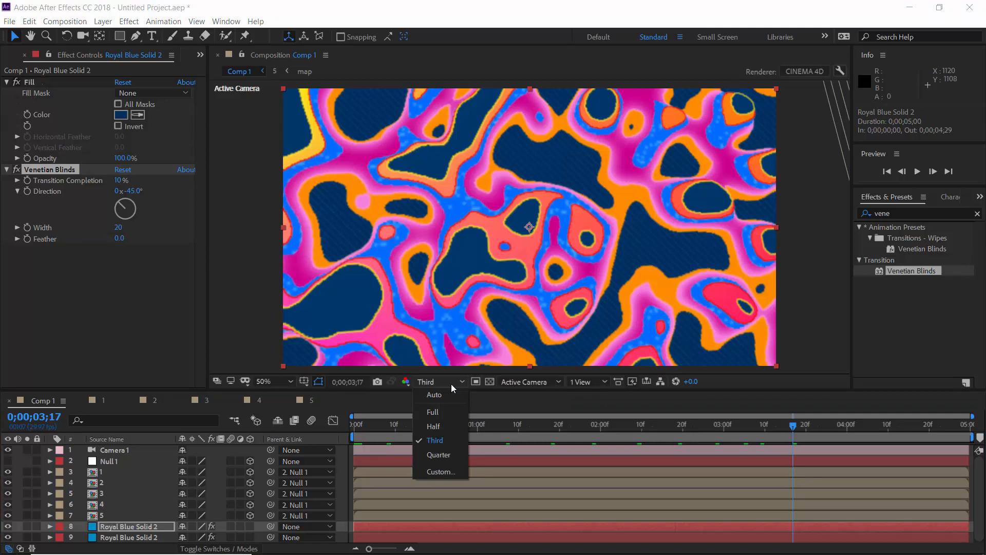
left_click(438, 411)
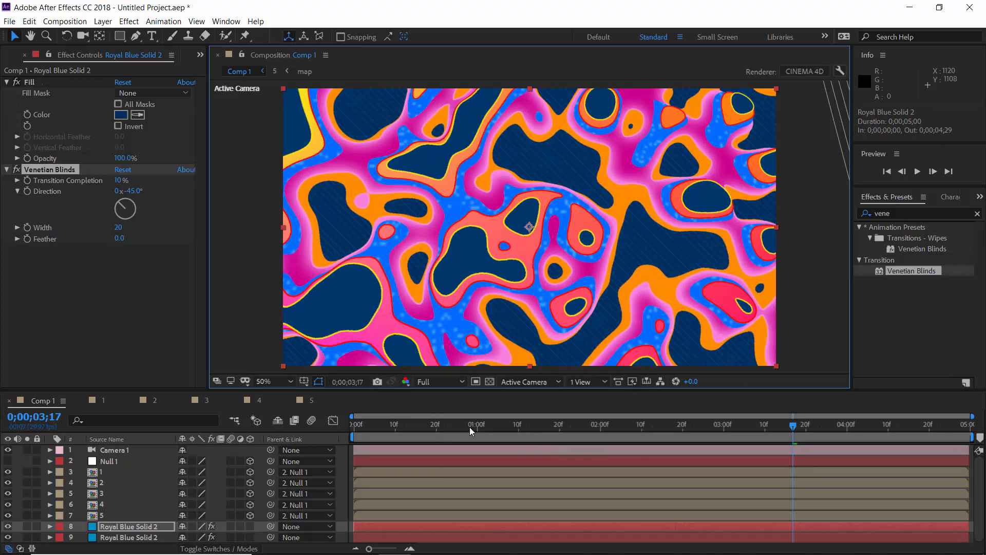
left_click_drag(469, 427, 515, 431)
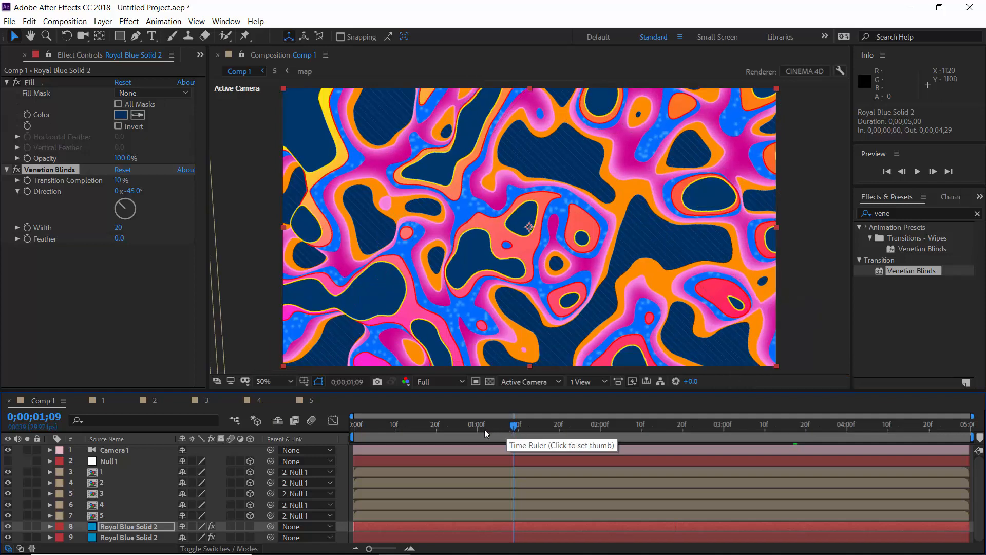
left_click(434, 382)
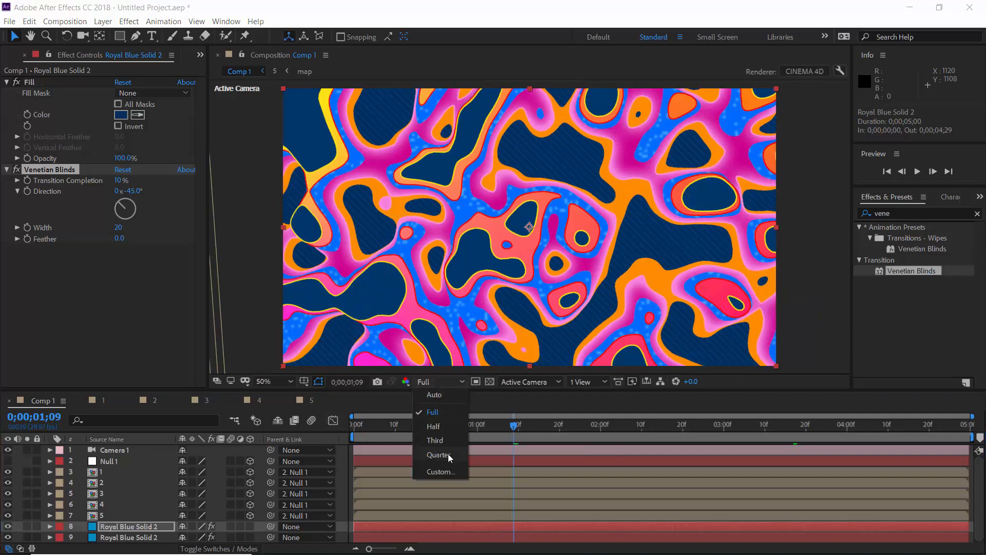
left_click(451, 457)
left_click(355, 425)
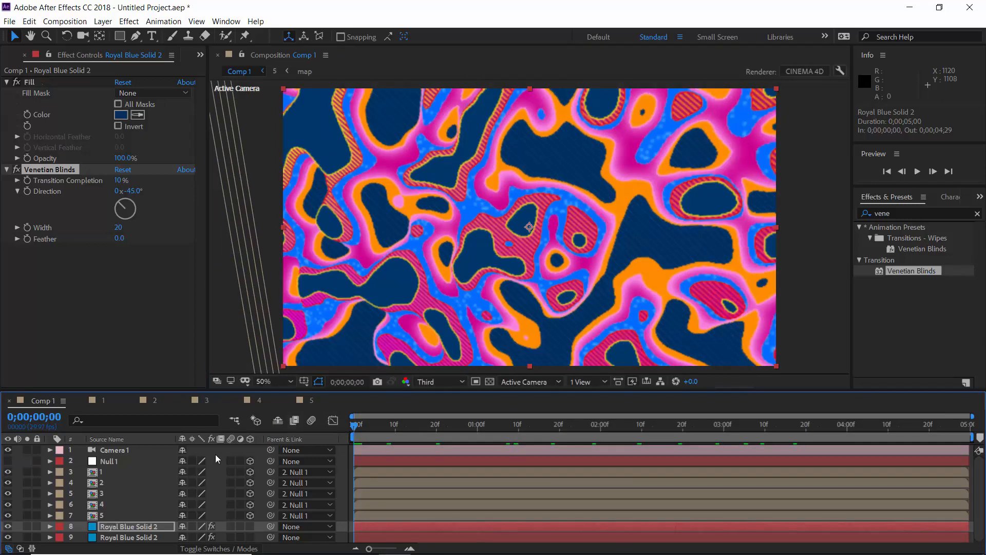
- Create a text layer reading "AFTER EFFECTS" above the Camera 1 layer in Comp 1
left_click(148, 448)
key("ctrl+t")
left_click(396, 239)
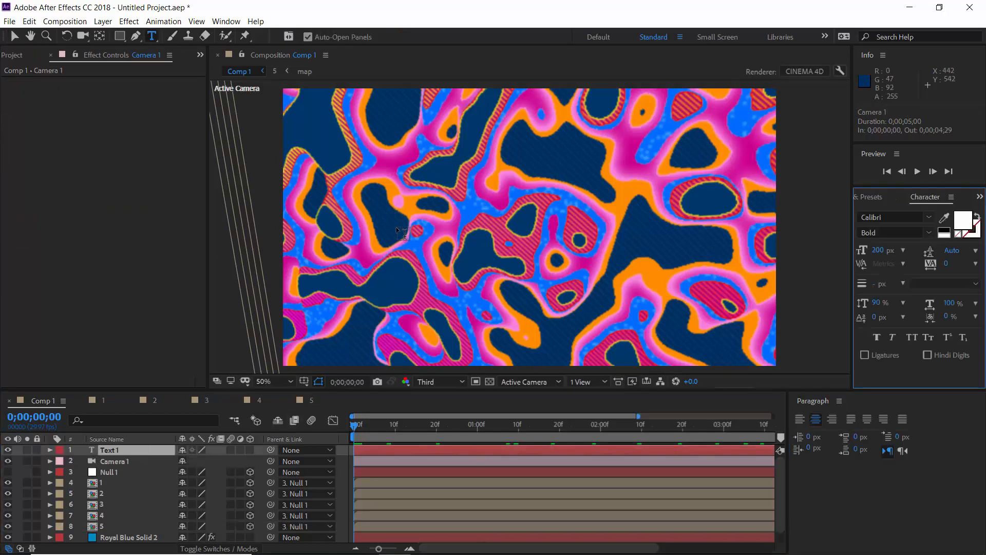
type("AFTER")
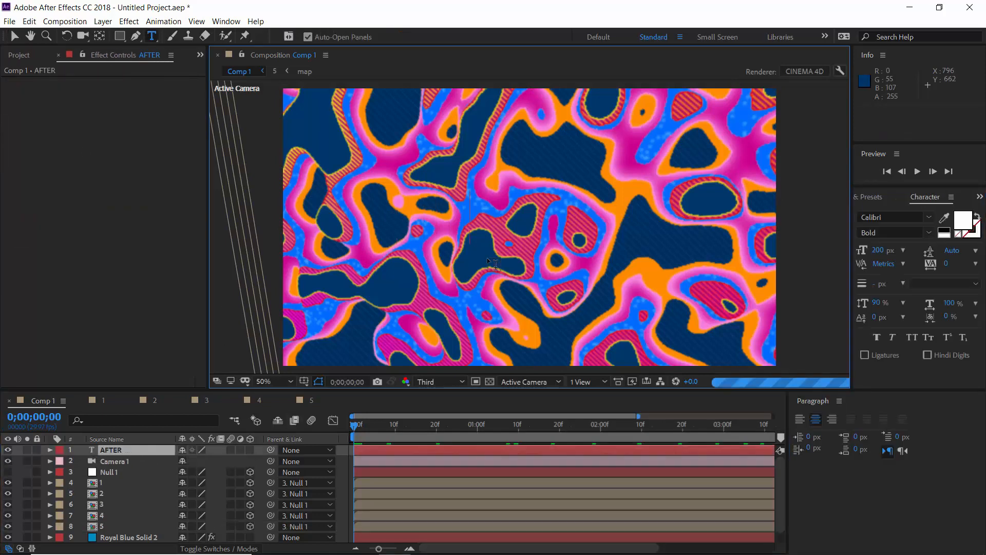
type(" EFFECTS")
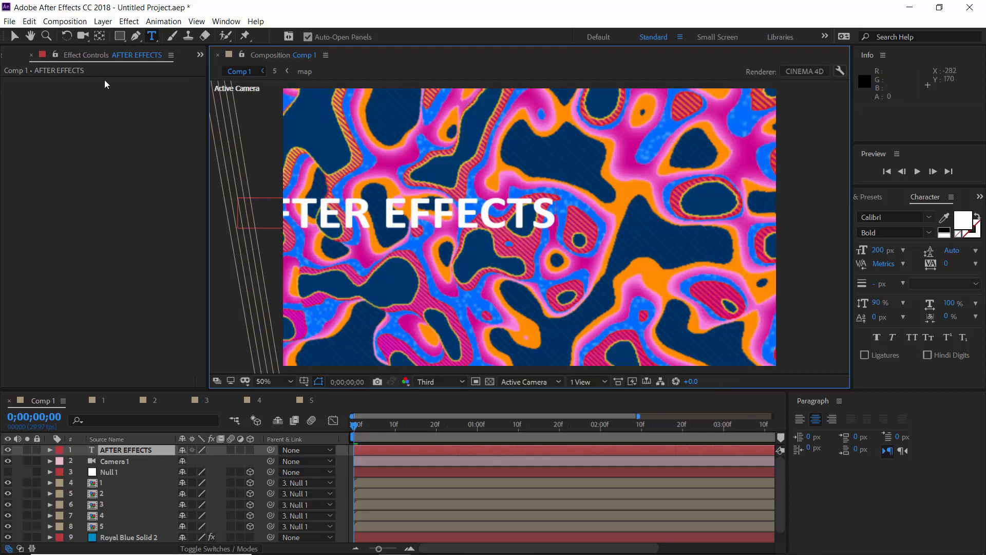
- Move the AFTER EFFECTS text to the middle of the frame, at about 972, 612, and close the paragraph settings
left_click(15, 36)
left_click(463, 220)
left_click_drag(463, 219, 600, 236)
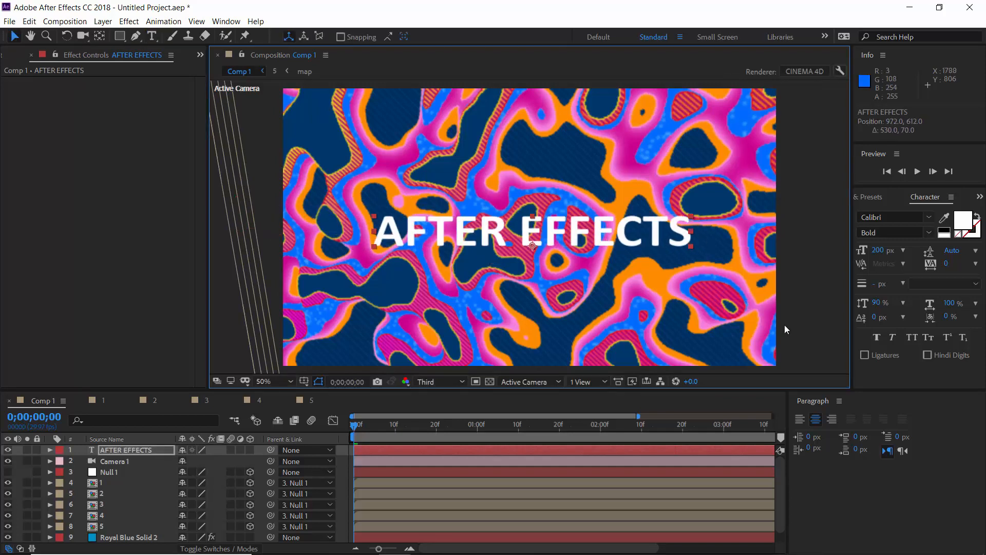
left_click(838, 401)
left_click(801, 402)
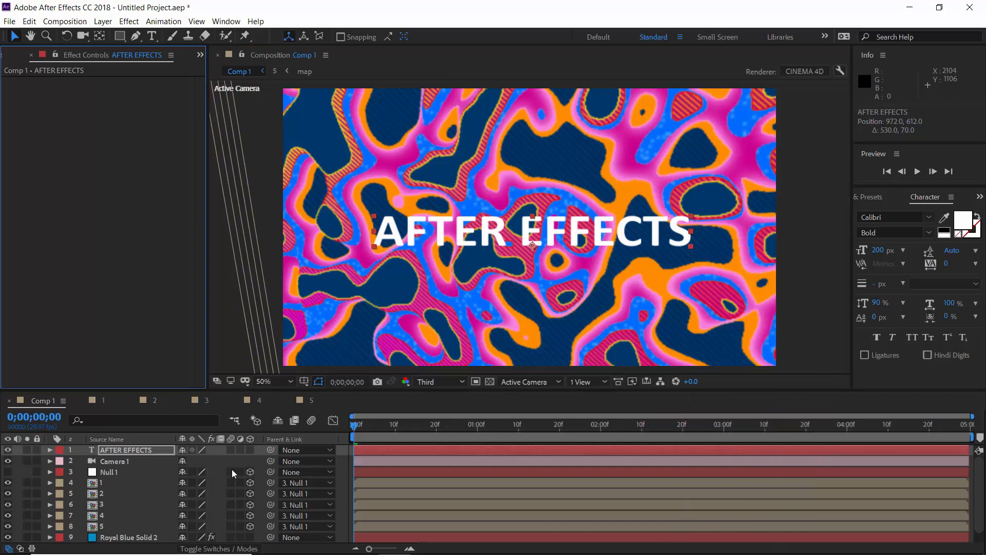
- Place the AFTER EFFECTS layer directly beneath Null 1 and make it a 3D layer parented to Null 1
left_click_drag(134, 451, 131, 476)
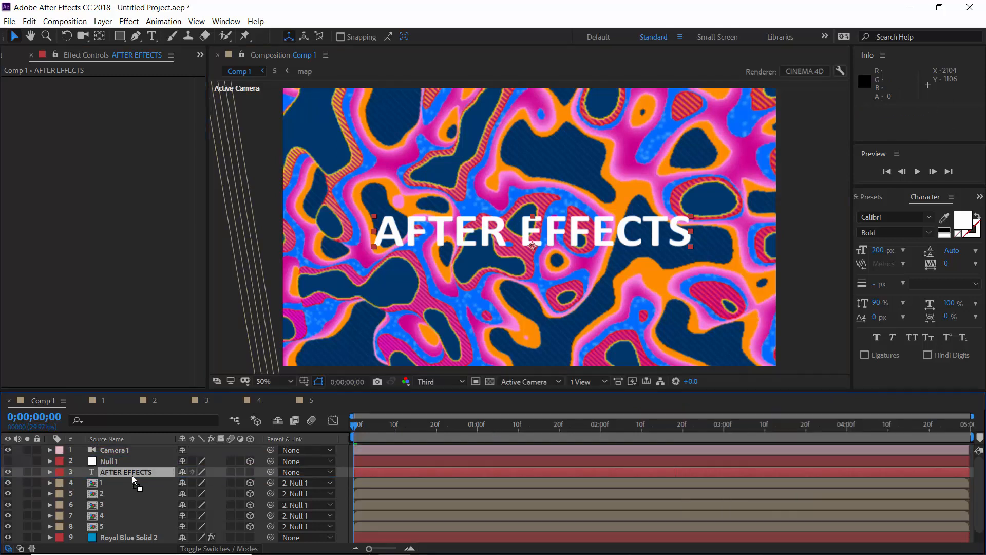
left_click(250, 471)
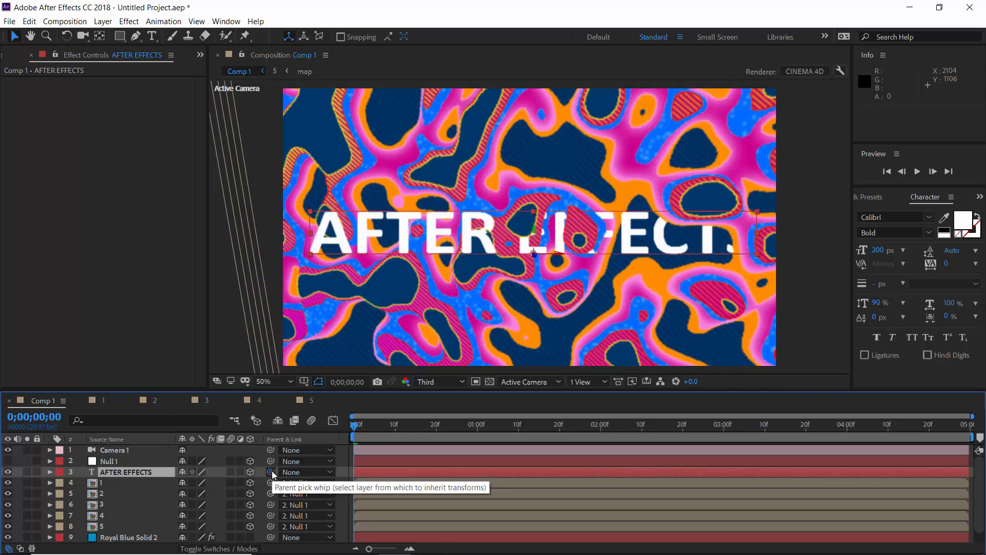
left_click_drag(270, 472, 165, 464)
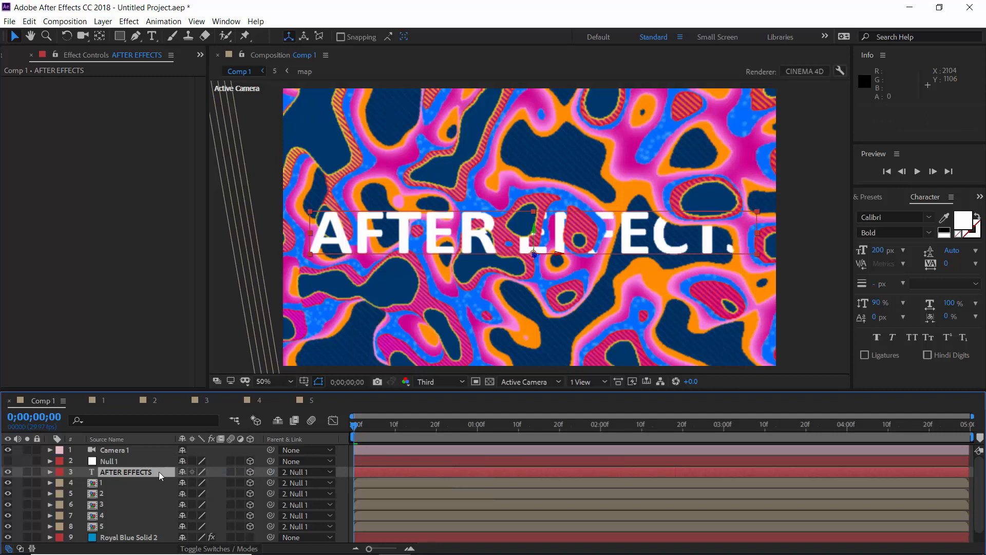
- Bring the AFTER EFFECTS text forward to a Z position of about -152.8 and set its font size to 100 px
key("p")
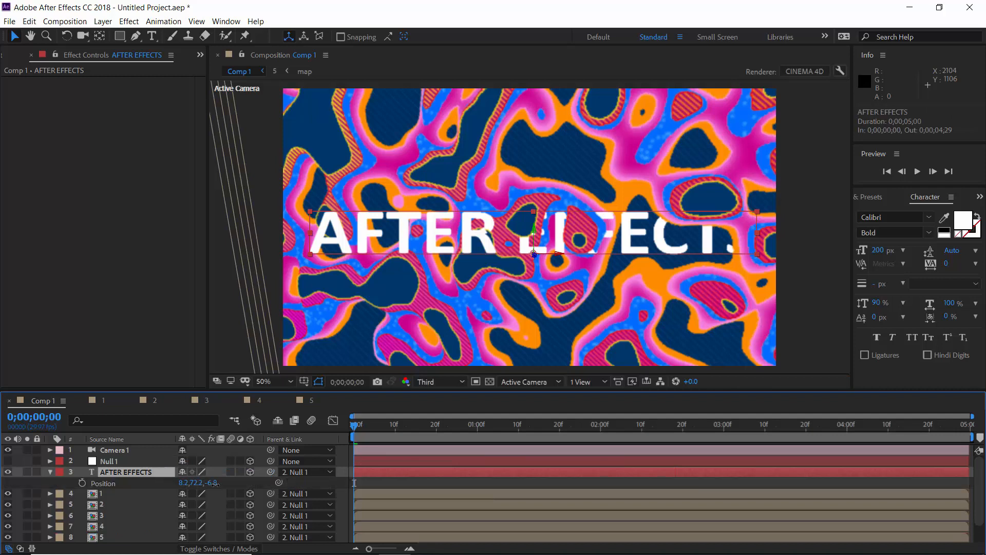
left_click_drag(215, 483, 121, 486)
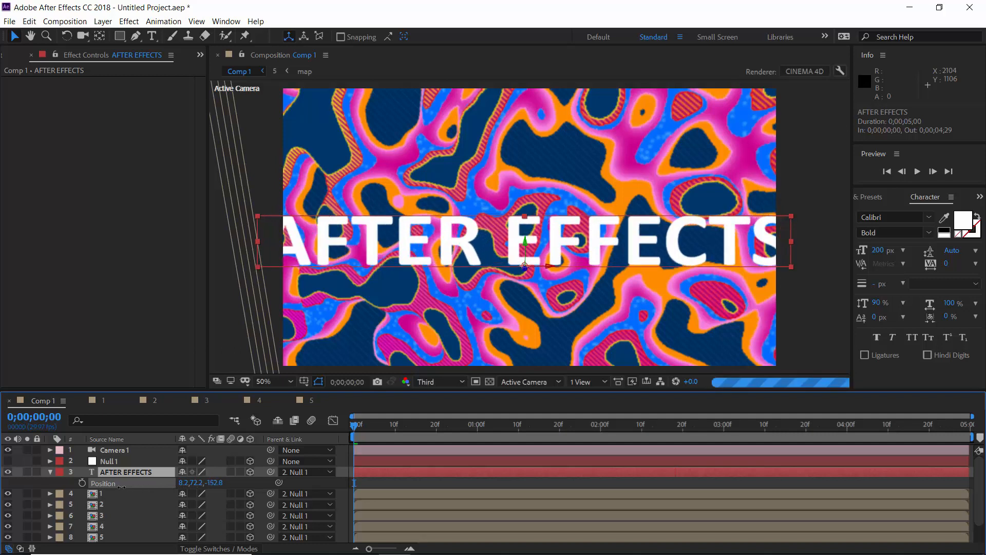
left_click(878, 251)
type("1")
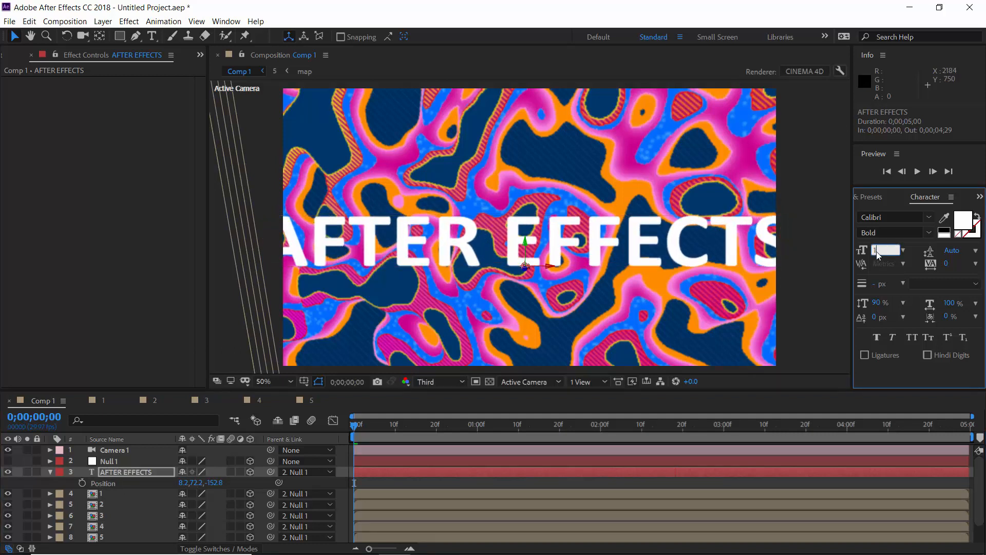
type("00")
key("Return")
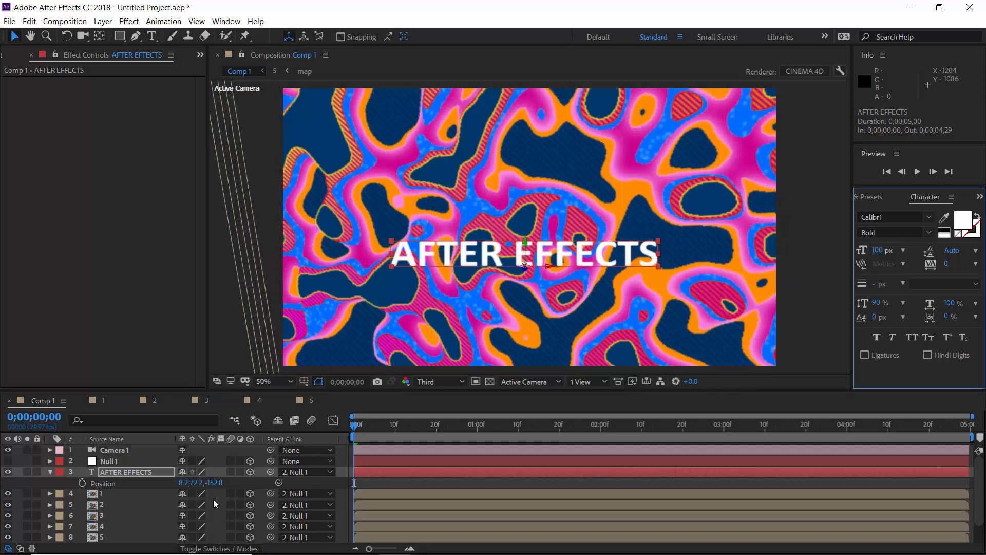
- Raise the AFTER EFFECTS text to a Y position of about 29.2 and scrub through the animation to check it
left_click_drag(194, 483, 163, 492)
left_click(227, 352)
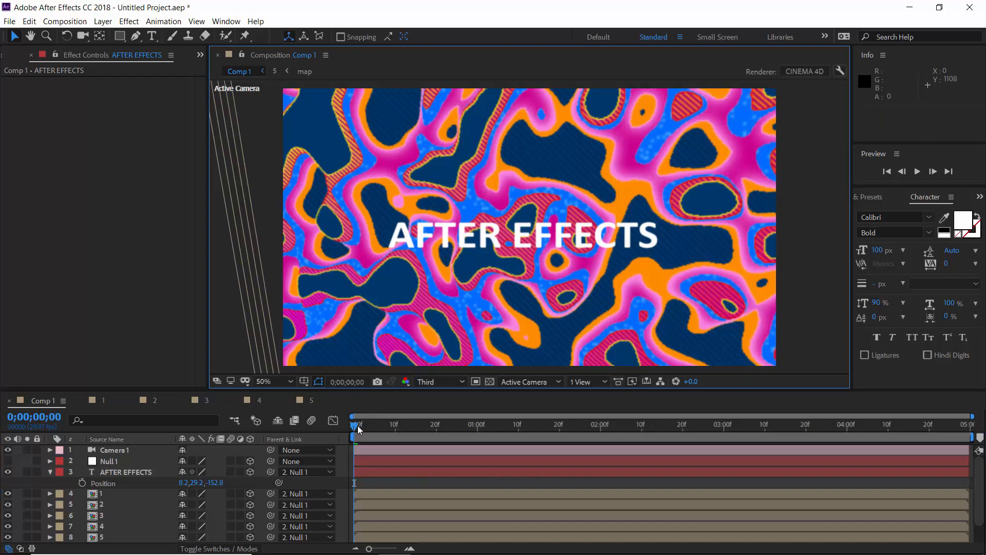
left_click_drag(358, 430, 347, 457)
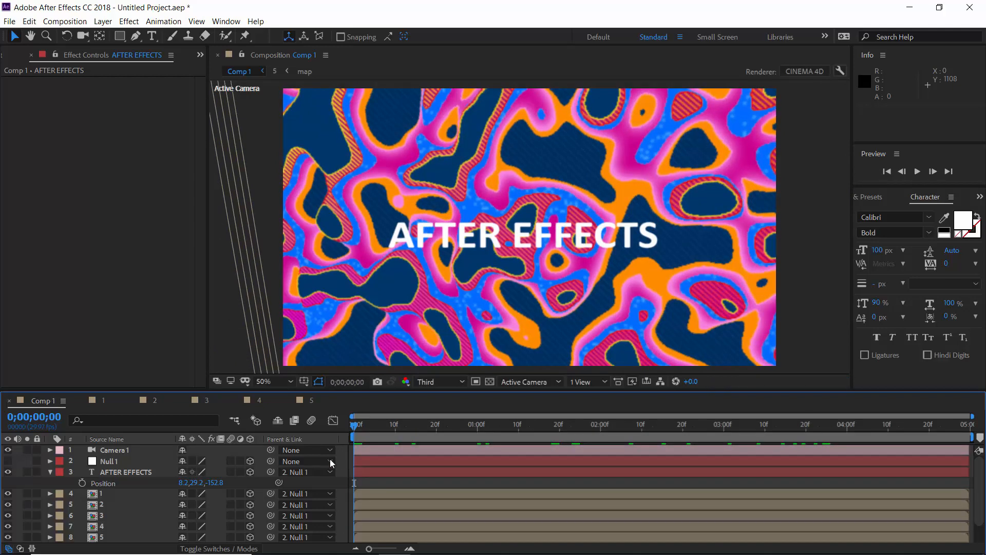
left_click(50, 471)
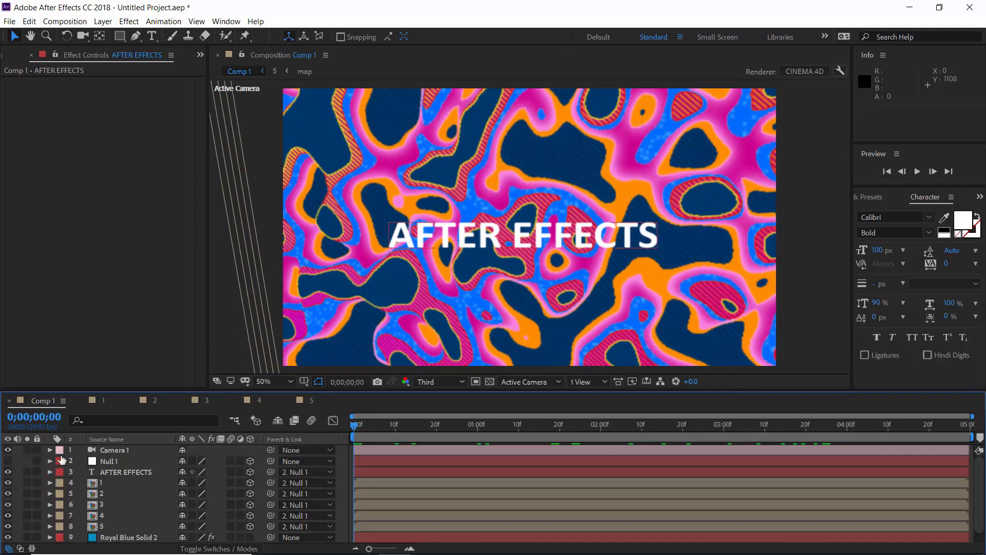
- In the map precomp nested in comp 5, add the expression time*10 to the Fractal Noise Evolution of Royal Blue Solid 1
left_click(308, 399)
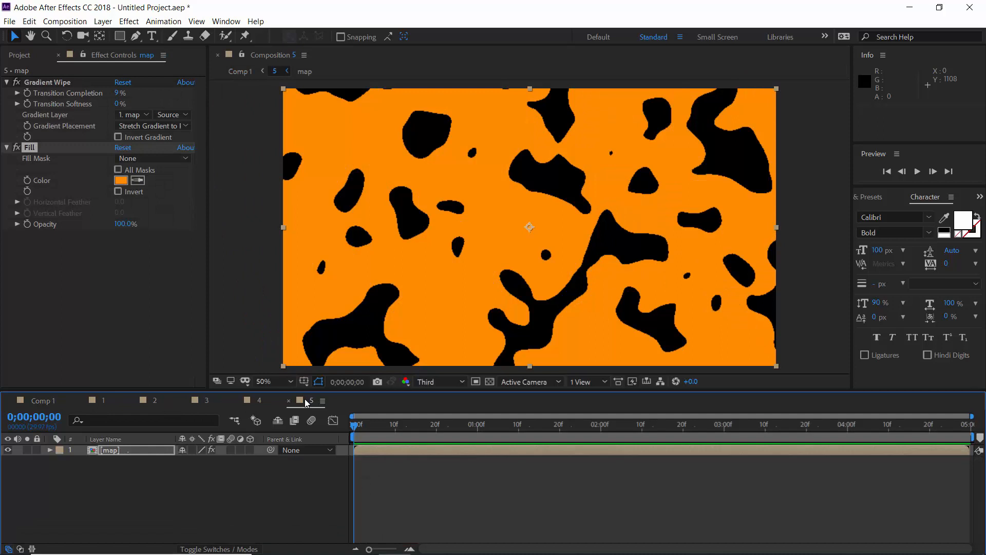
double_click(139, 450)
left_click(145, 452)
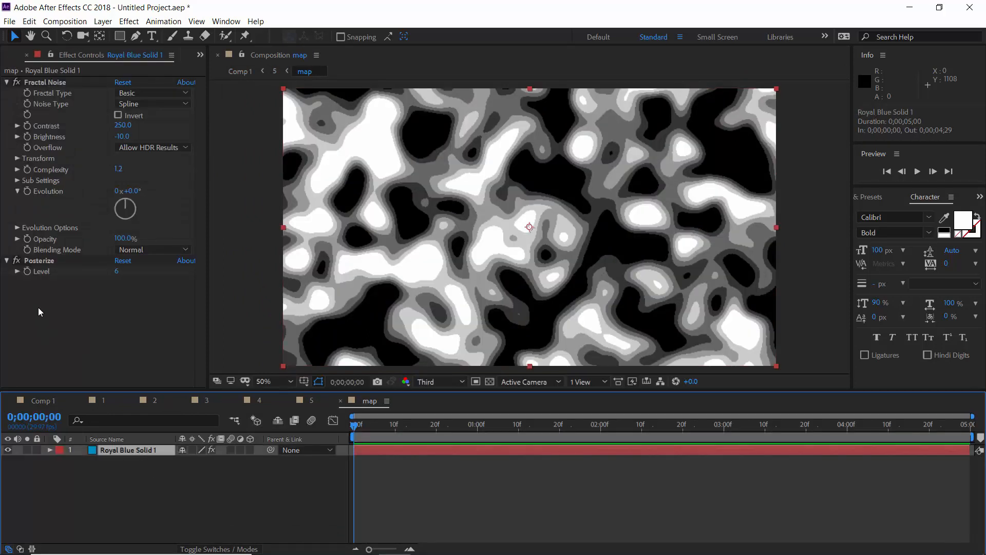
left_click(17, 227)
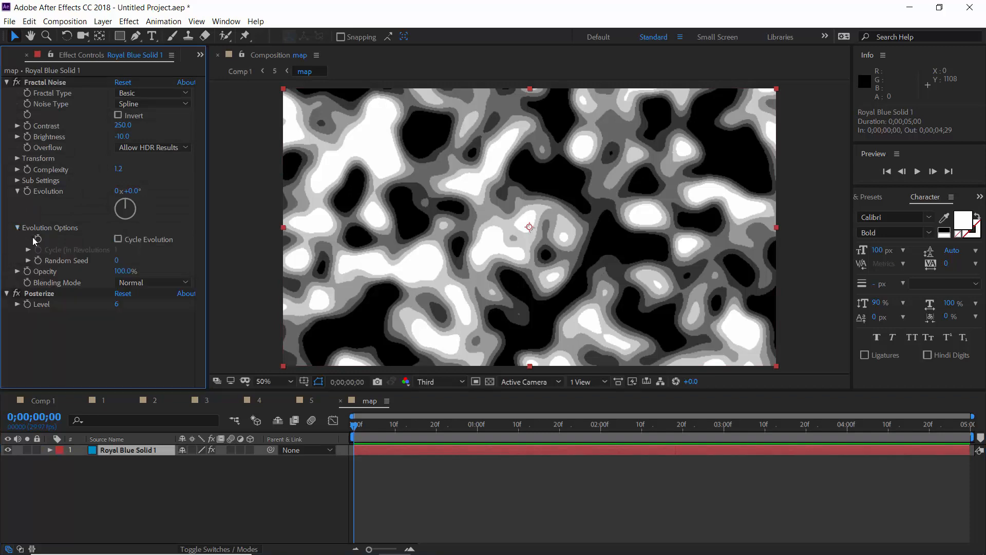
left_click(27, 191, "alt")
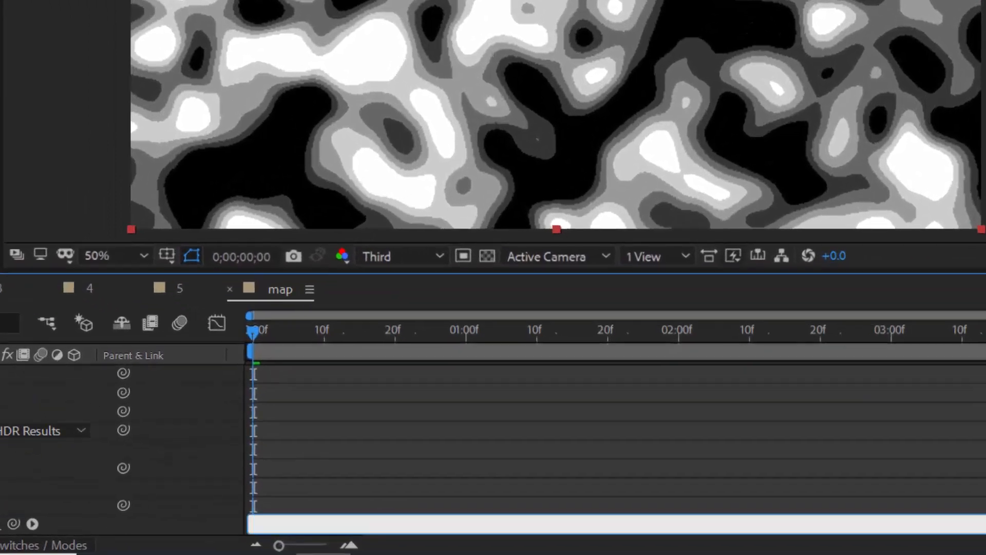
type("time")
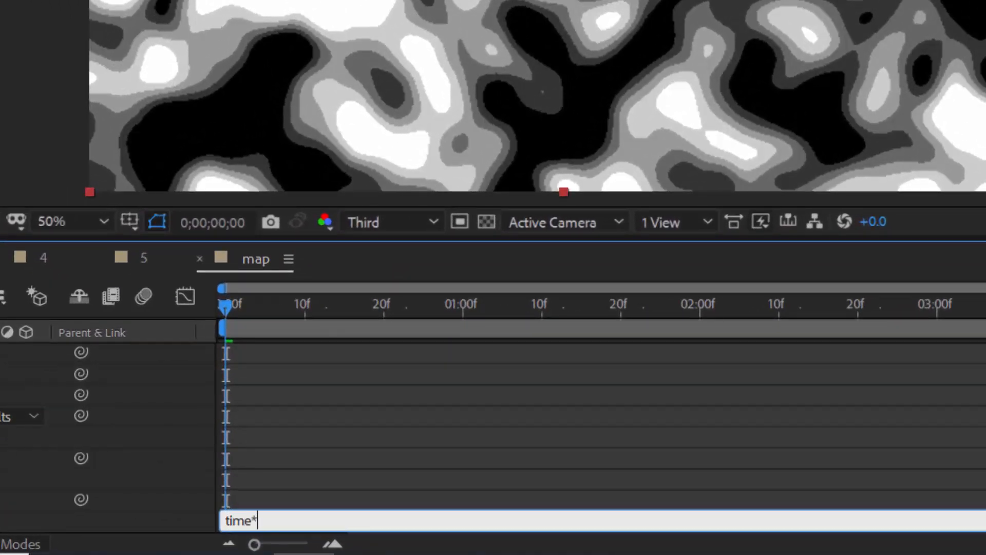
type("*10")
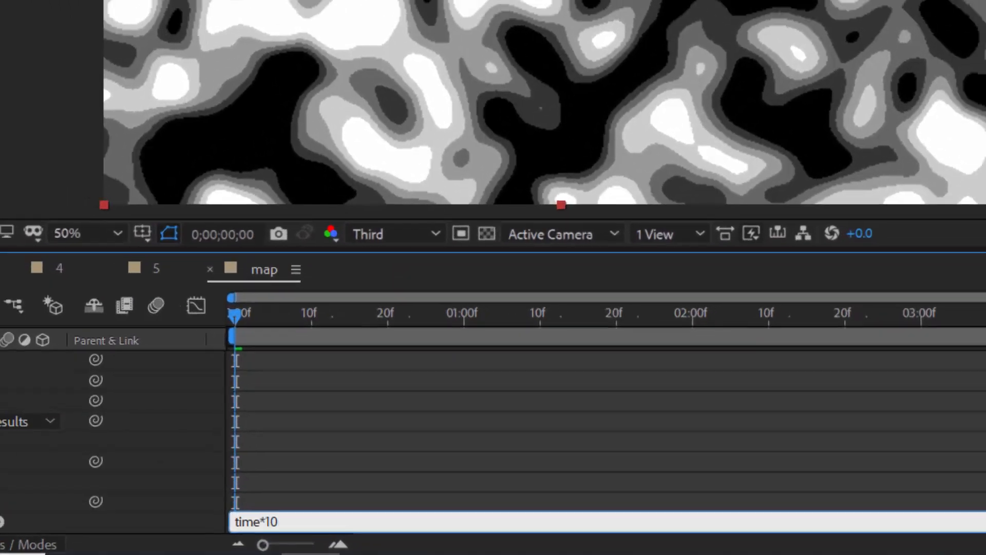
key("KP_Enter")
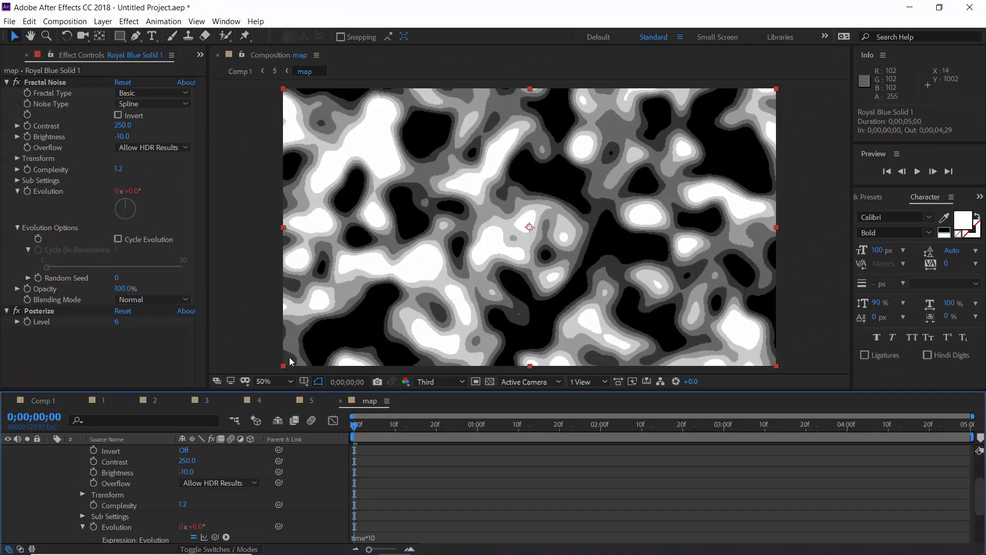
- Scrub through the evolving noise in the map precomp, then return to Comp 1 and scrub through the full animation
left_click_drag(355, 425, 646, 424)
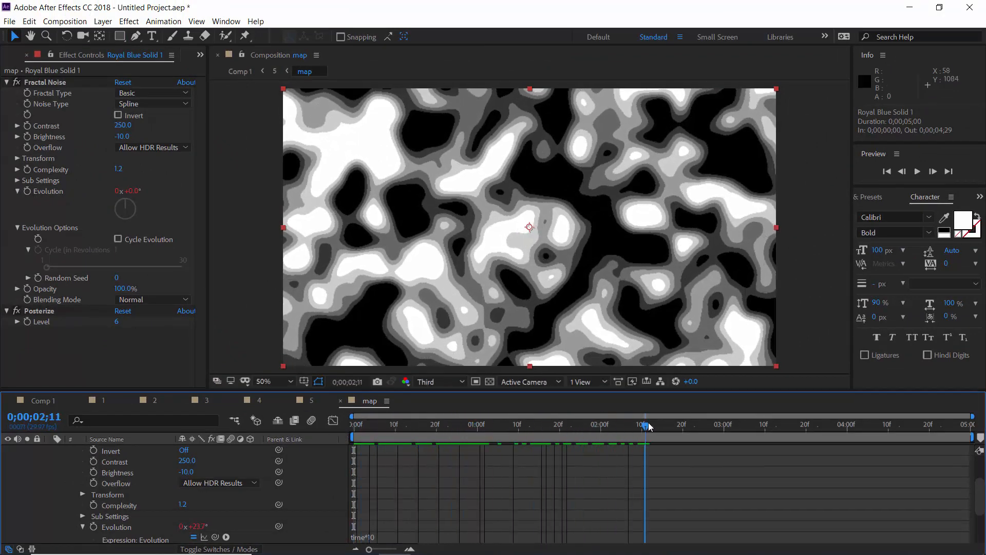
left_click(33, 401)
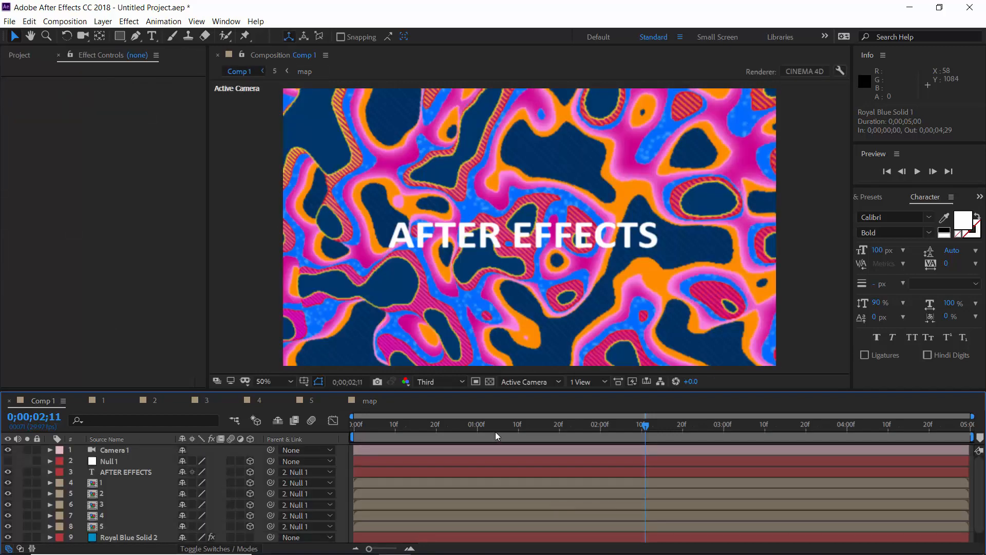
left_click_drag(495, 432, 805, 427)
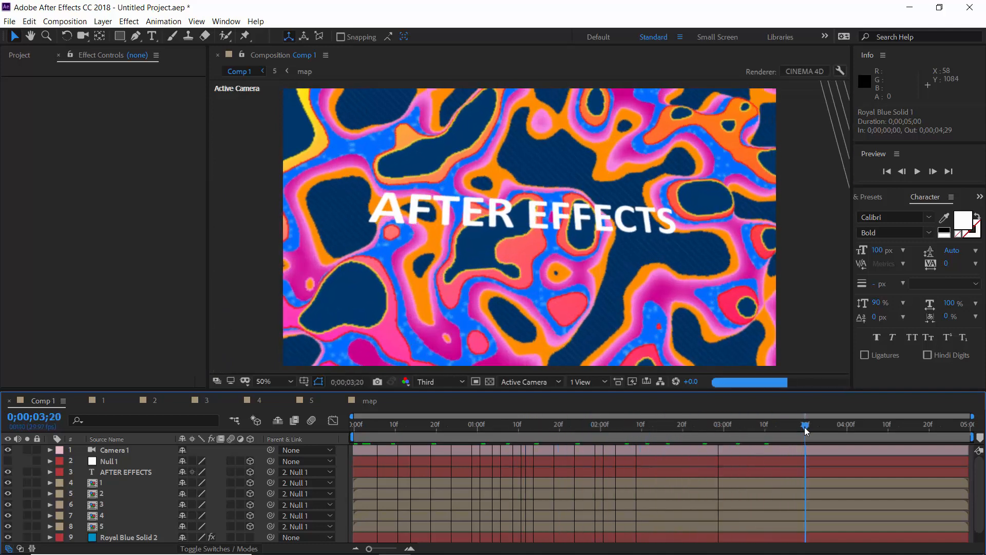